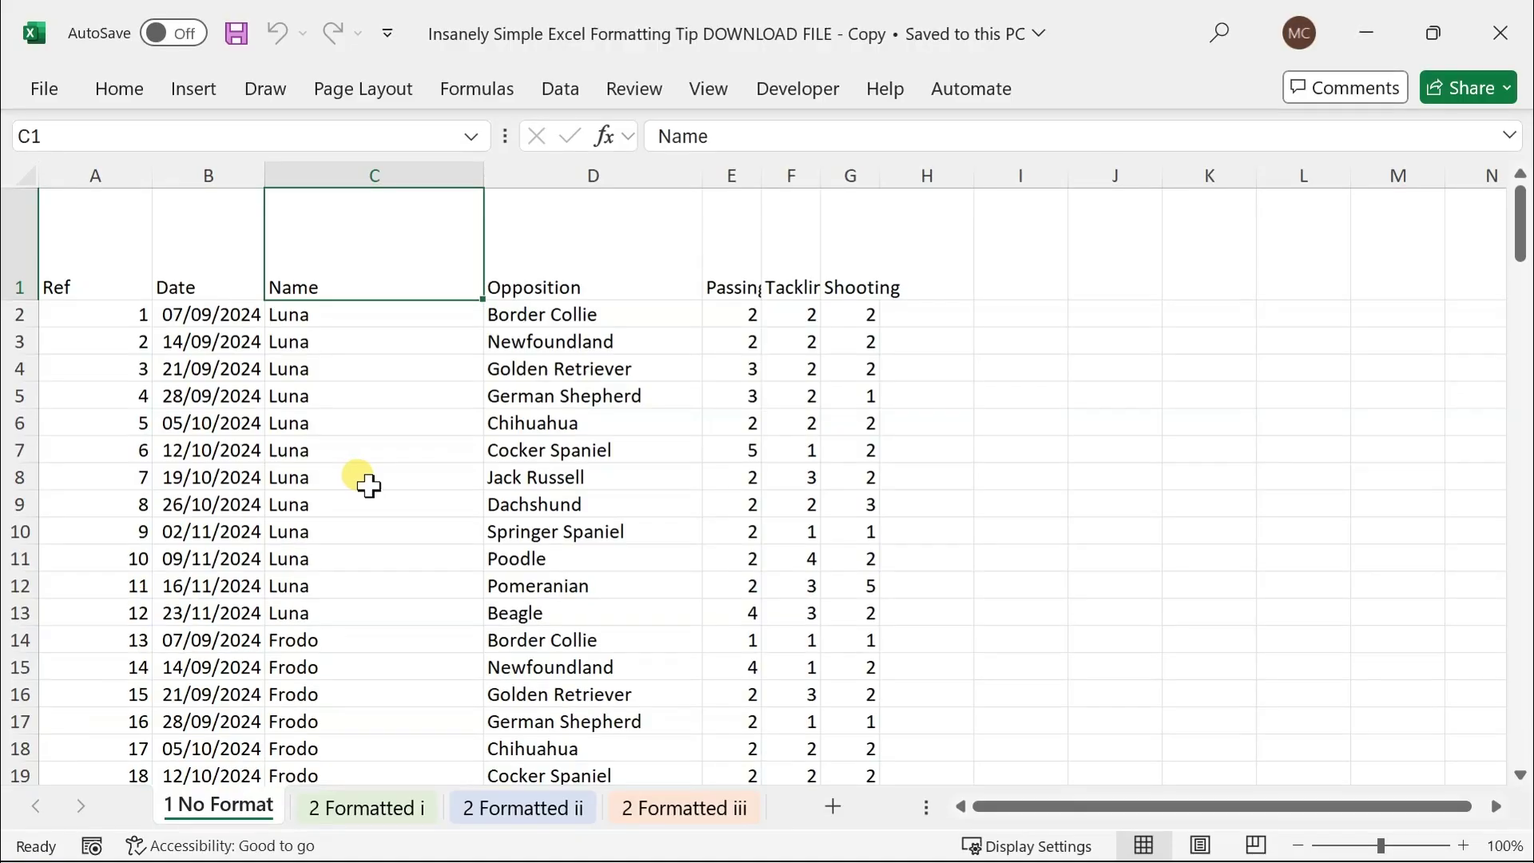
Preview the 2 Formatted i, ii and iii sheets in turn, ending on the red-header version
left_click(366, 482)
left_click(394, 808)
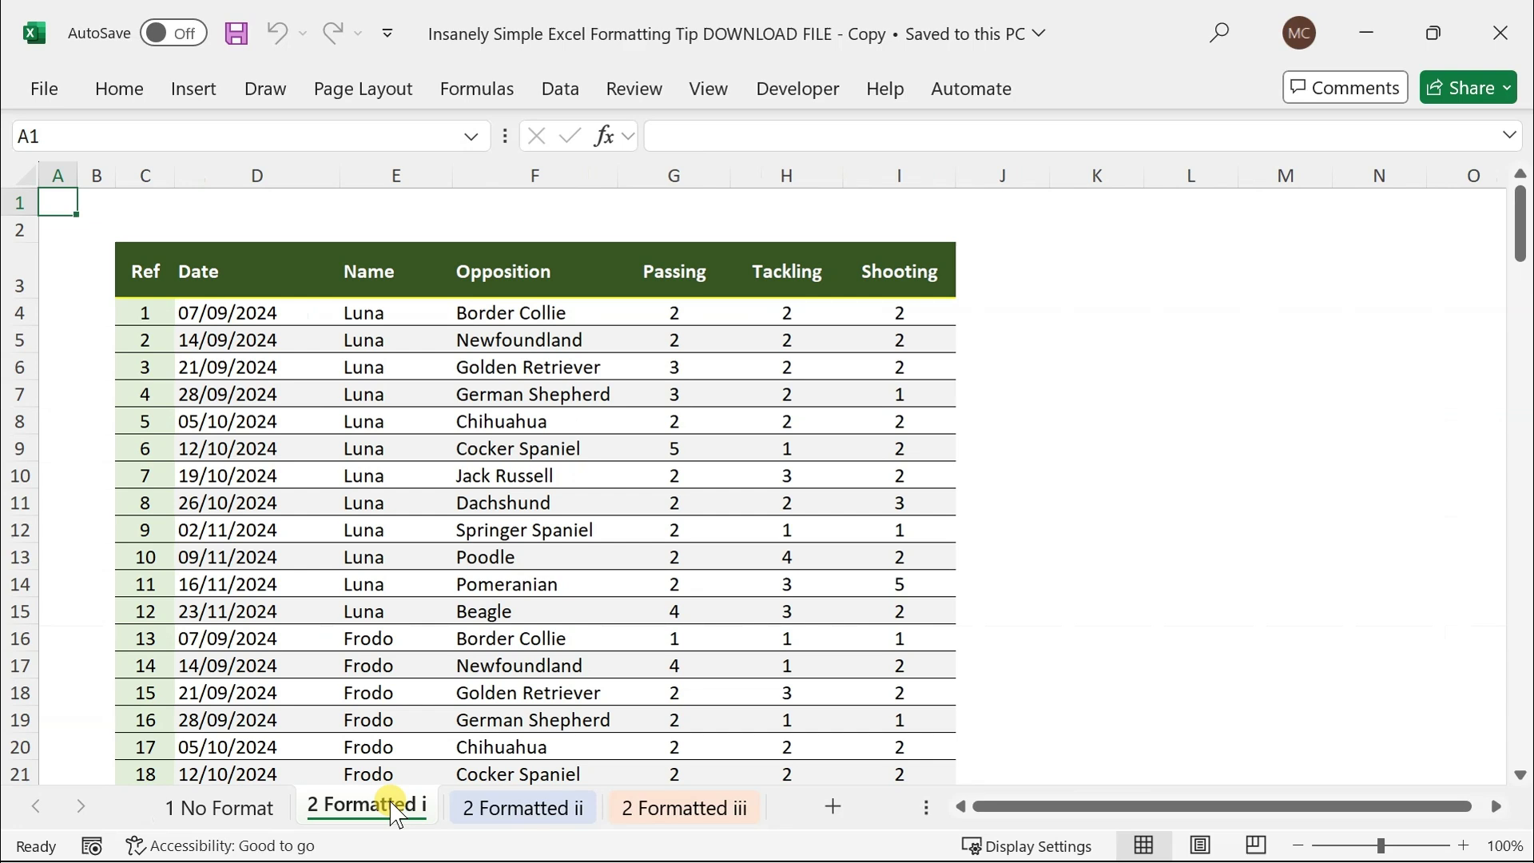
left_click(510, 809)
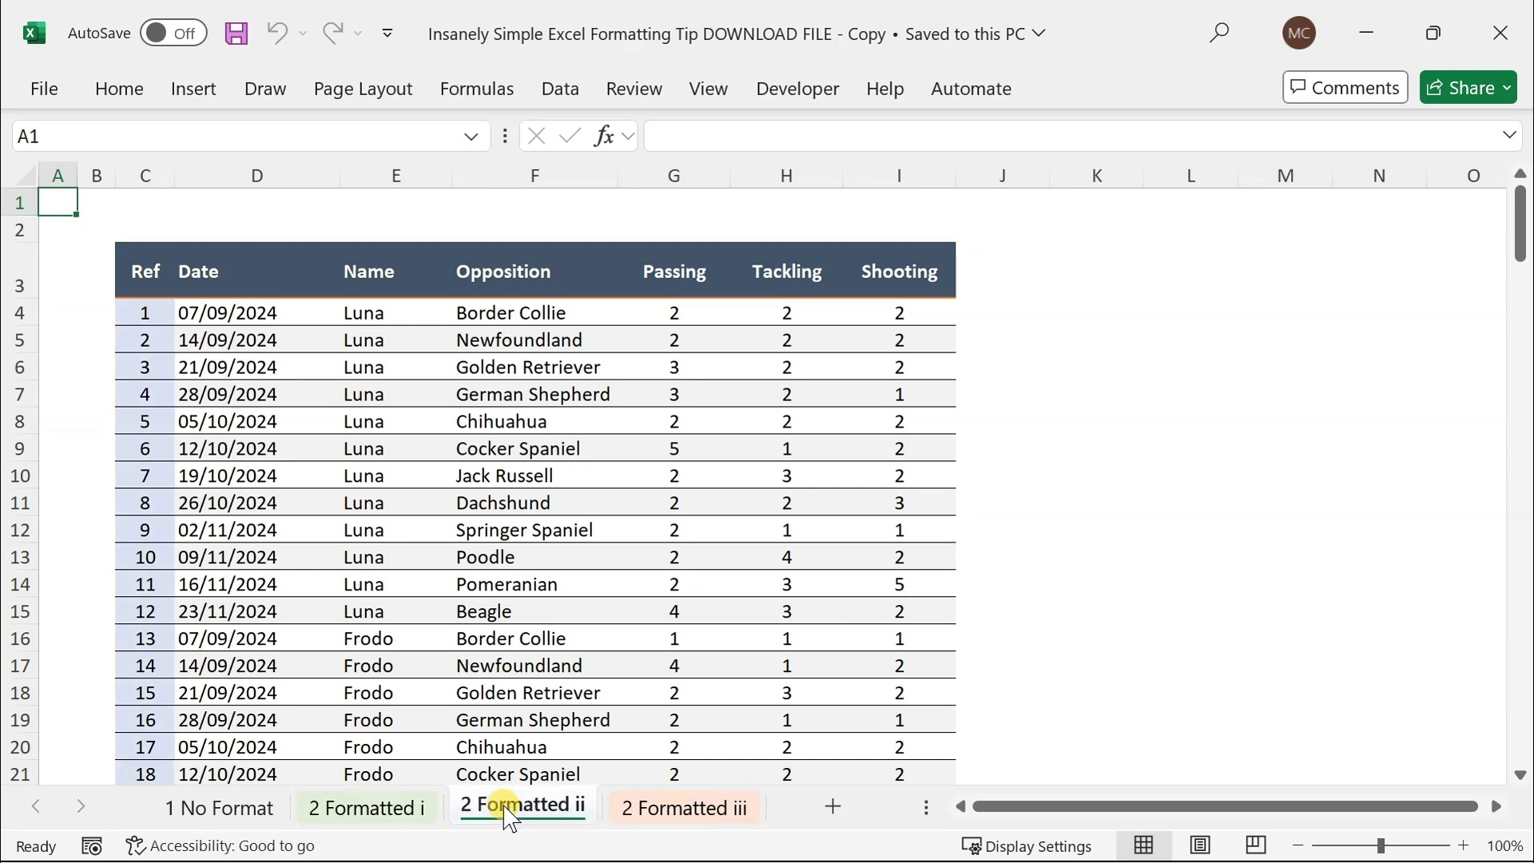
left_click(649, 809)
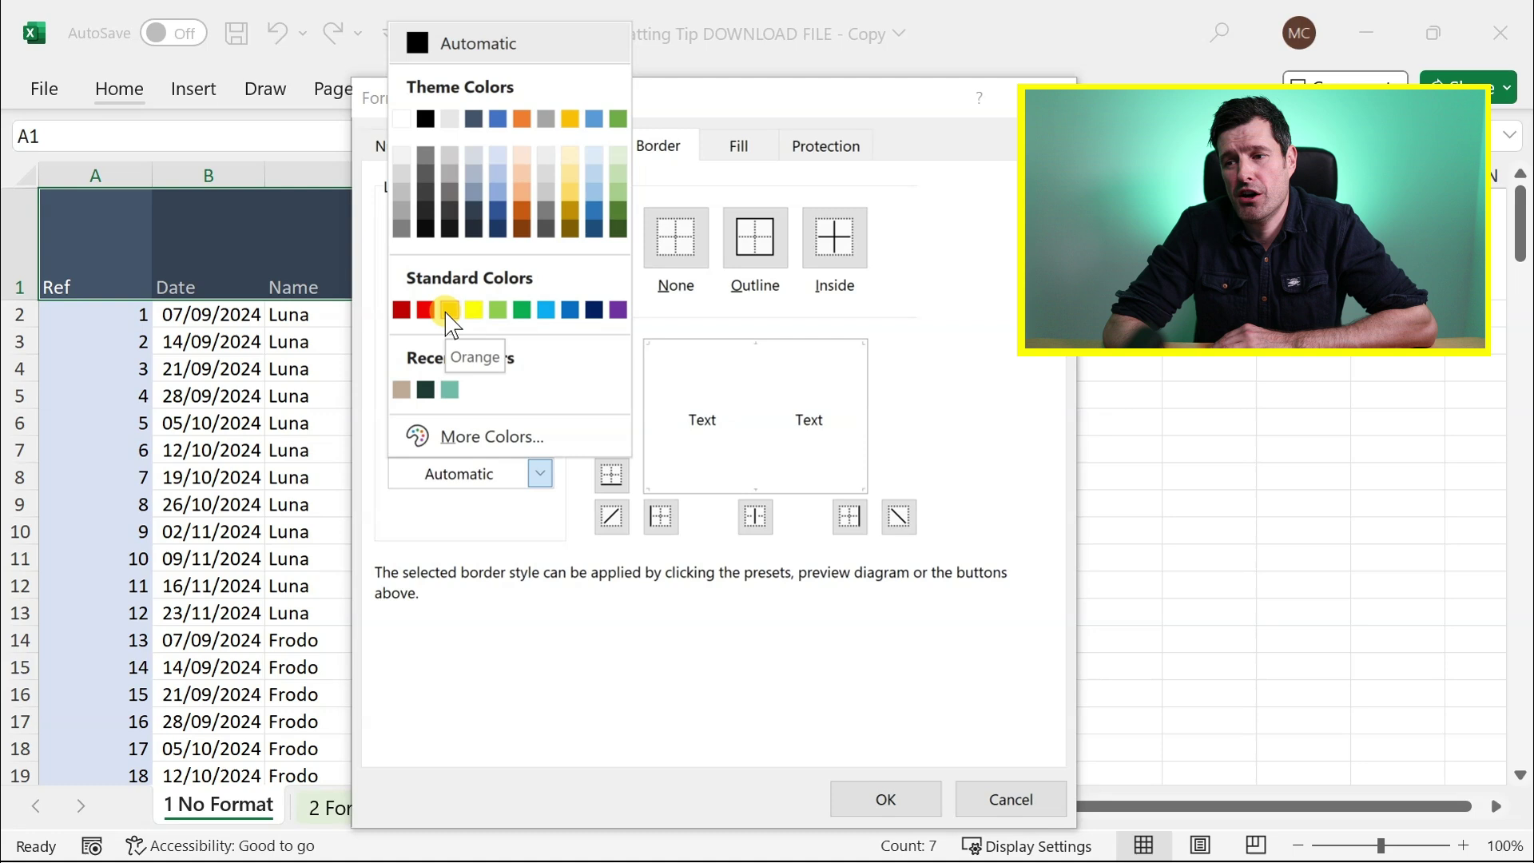
Pick Orange from Standard Colors as the border line colour
left_click(445, 313)
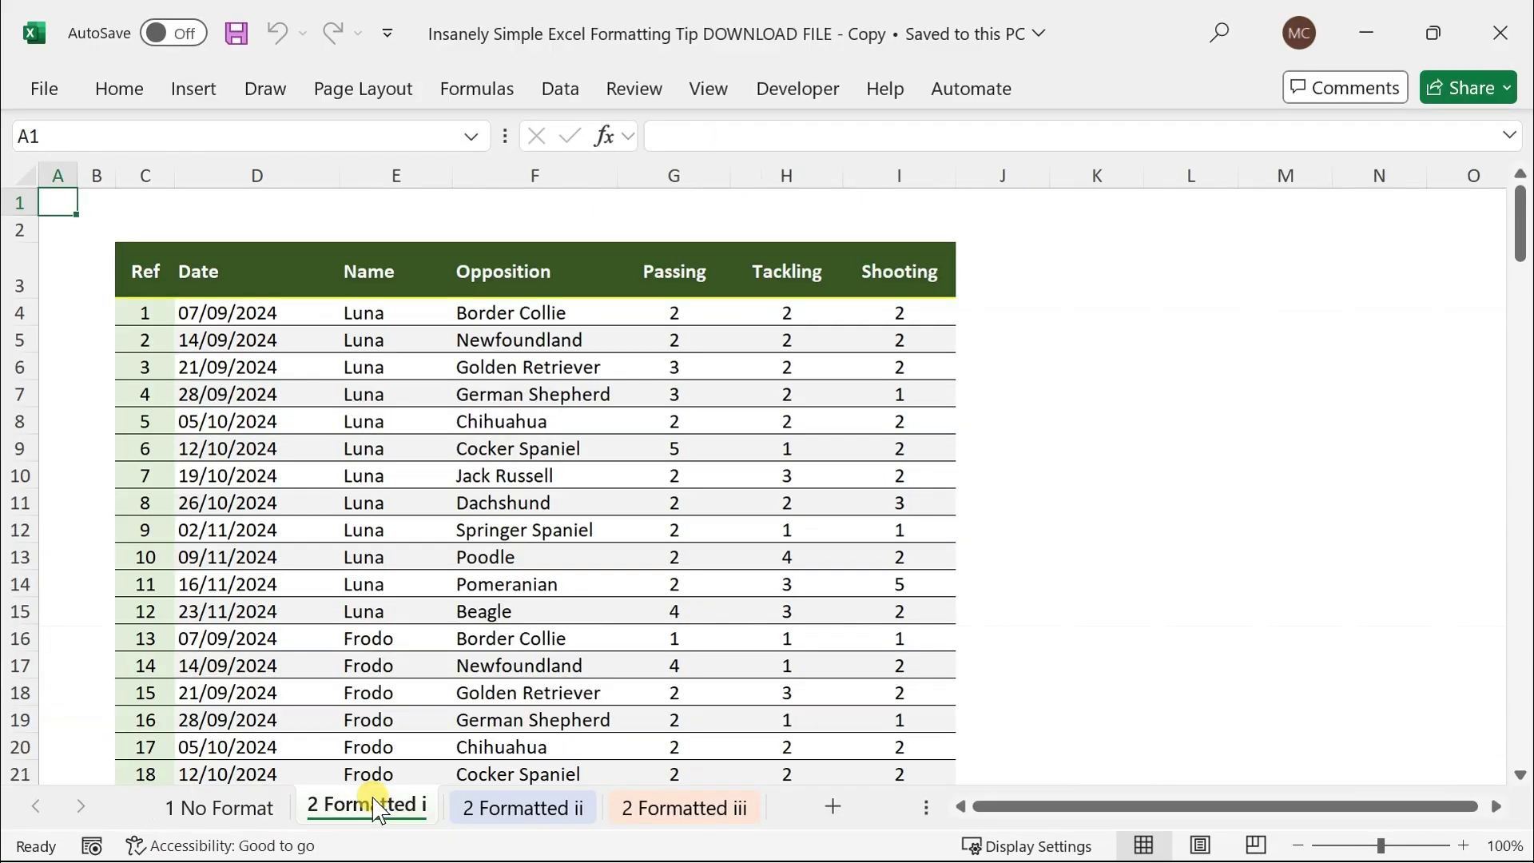
View the 2 Formatted ii, 2 Formatted iii and 1 No Format sheets, then return to 2 Formatted i
left_click(523, 818)
left_click(661, 823)
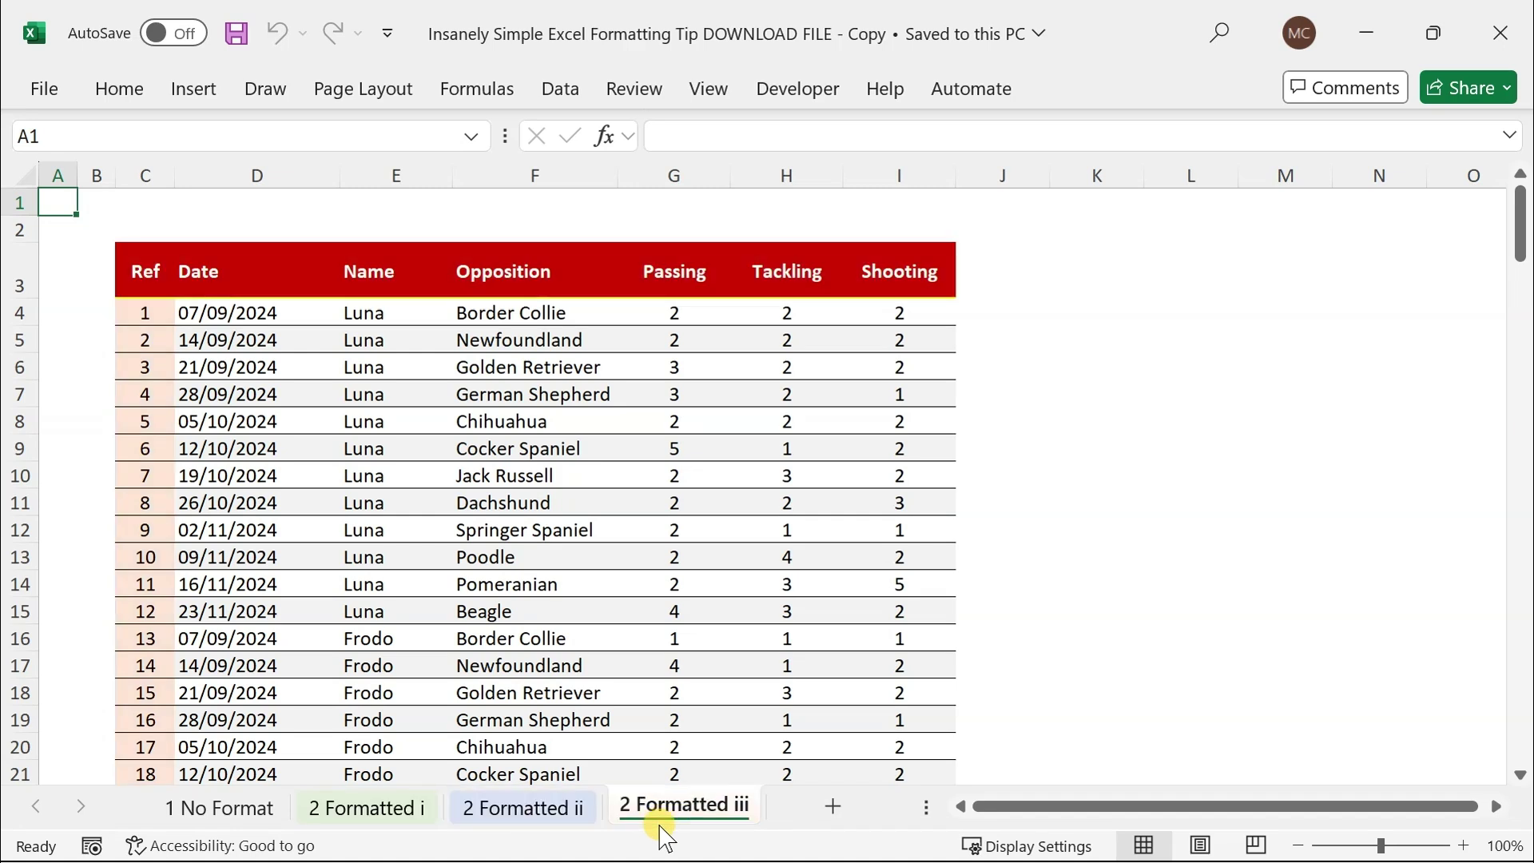
left_click(254, 818)
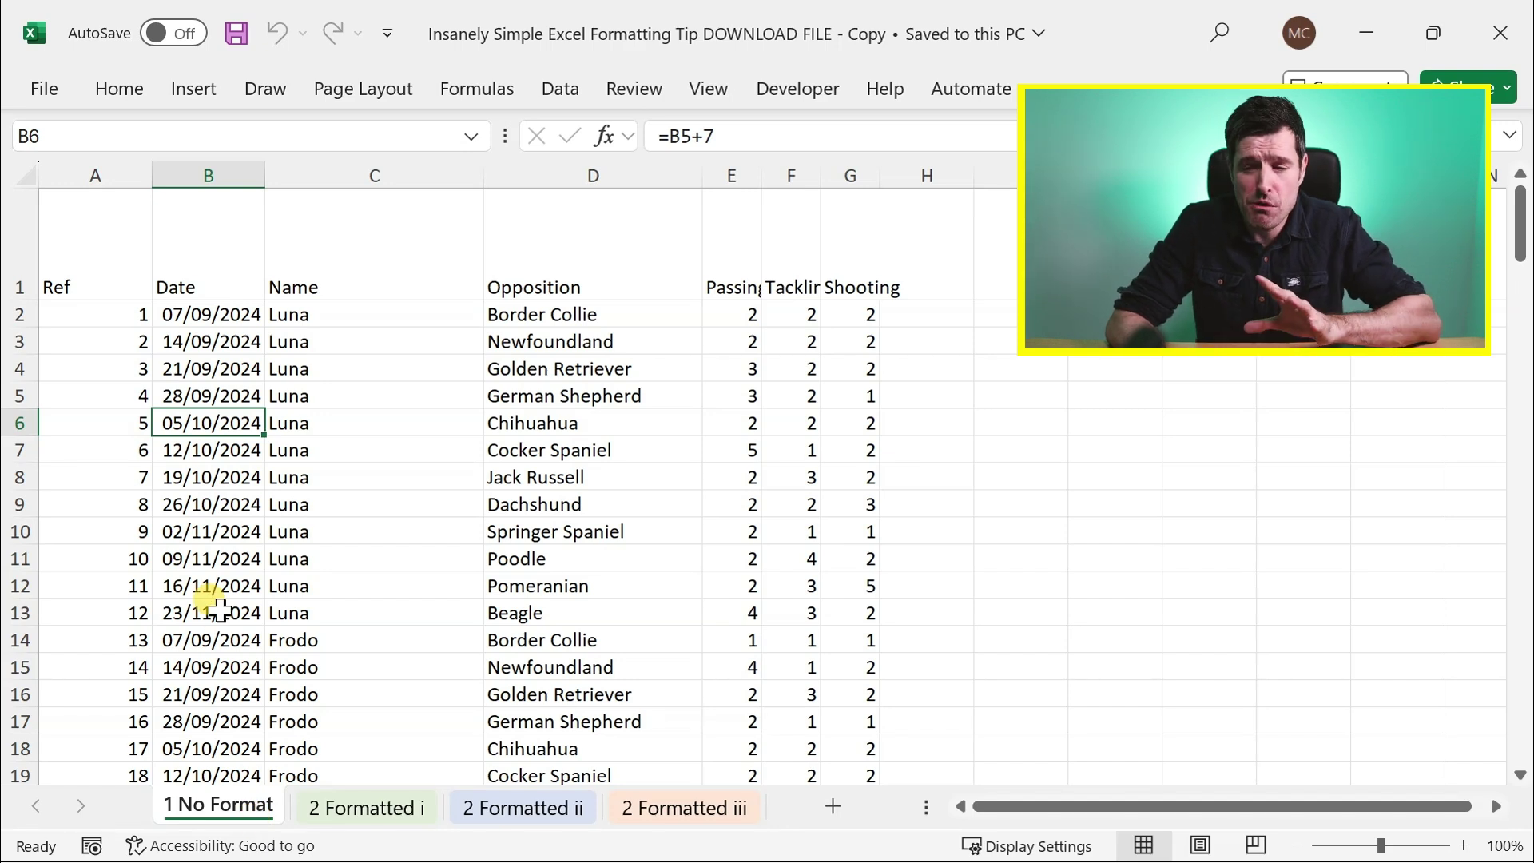
left_click(392, 810)
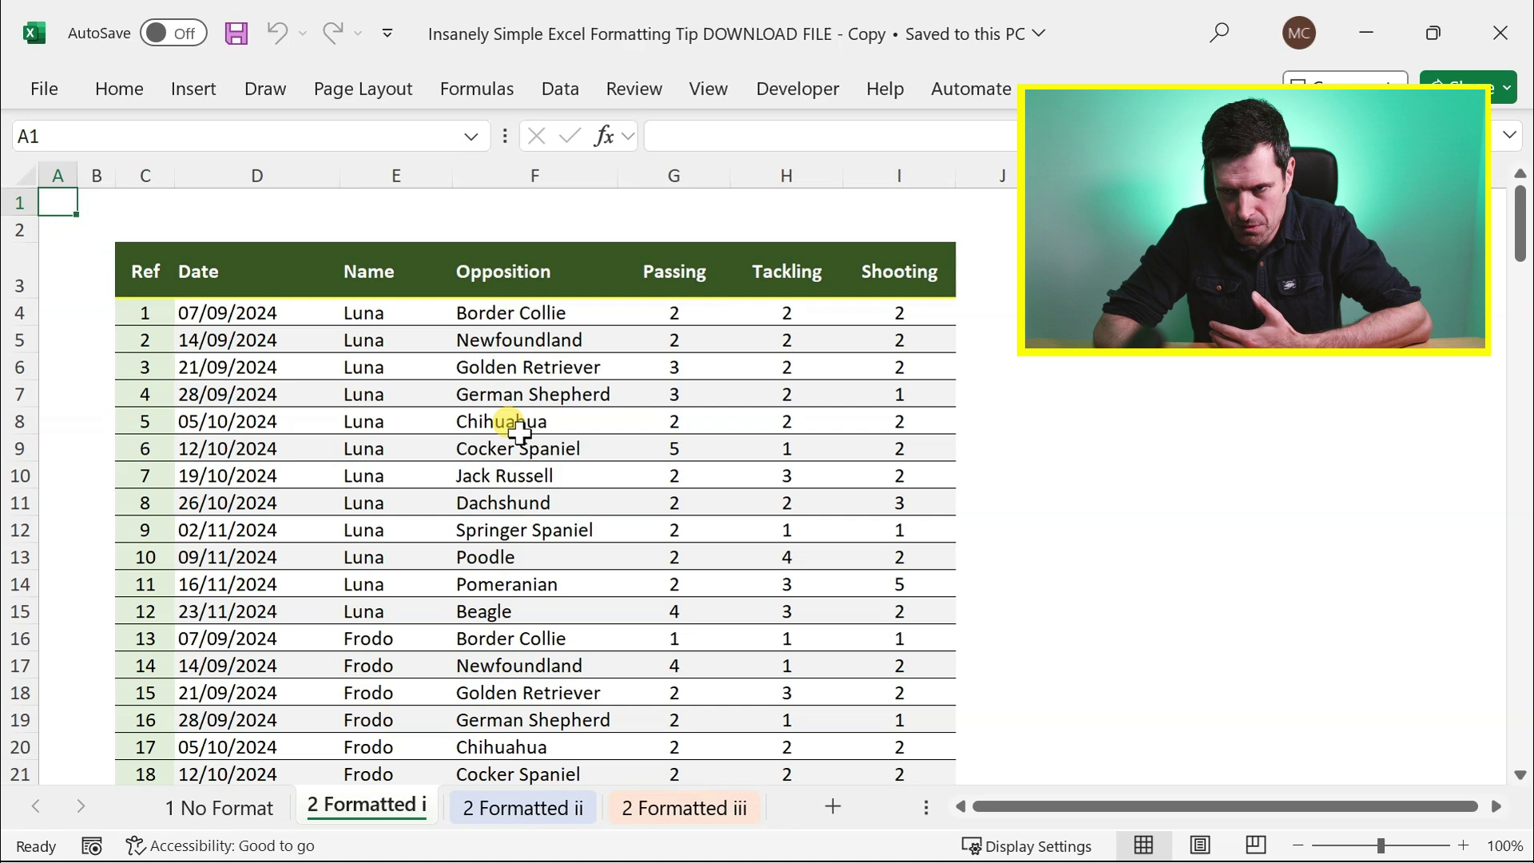
Select the styled table's header row and then its Ref column values to inspect their formatting
left_click(180, 272)
left_click(170, 270)
key("ctrl+shift+Right")
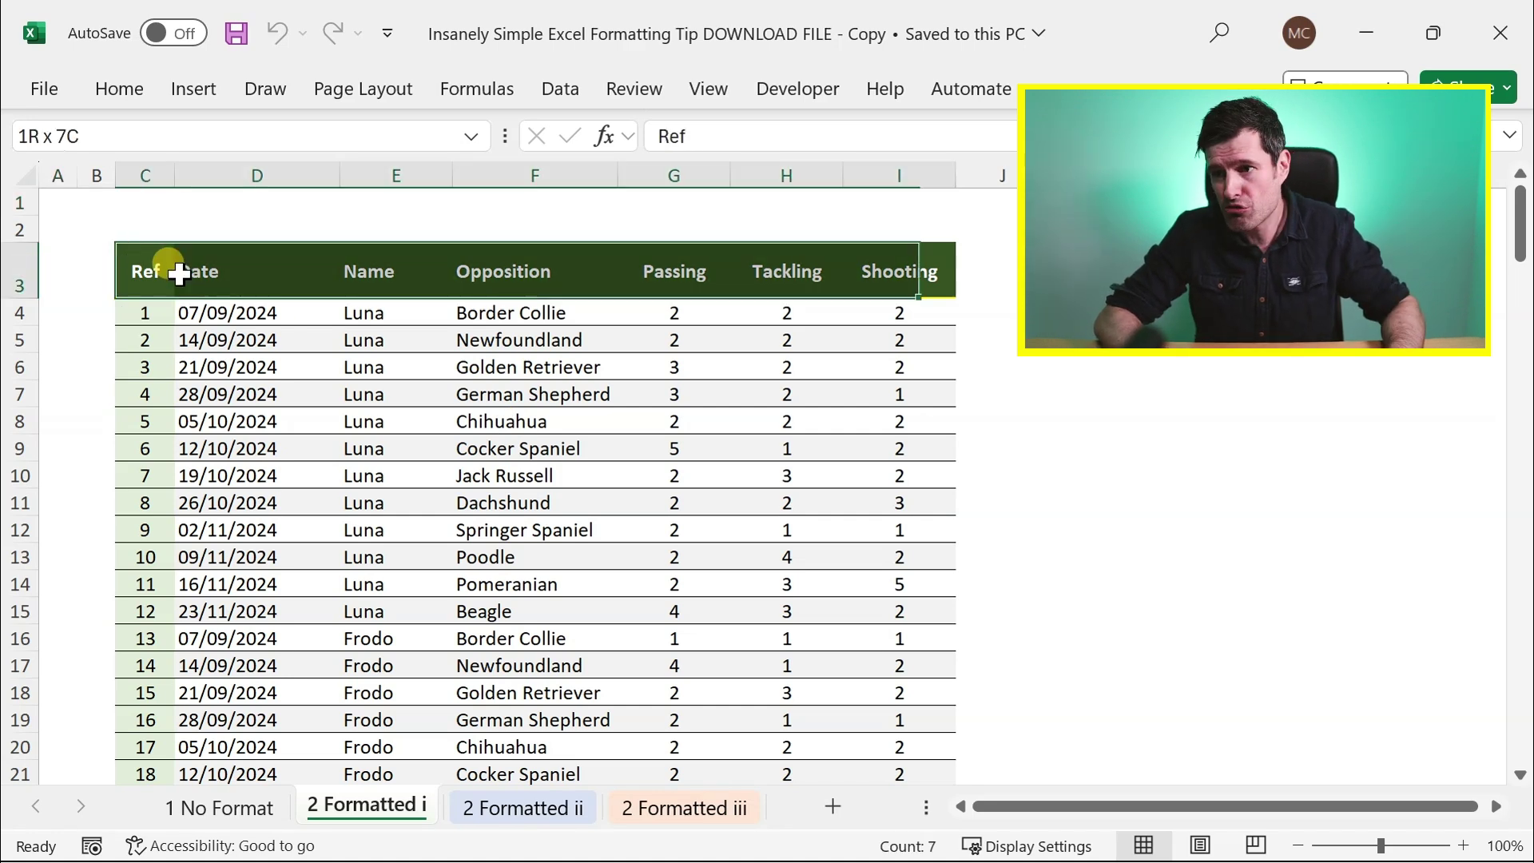
key("Left")
key("Down")
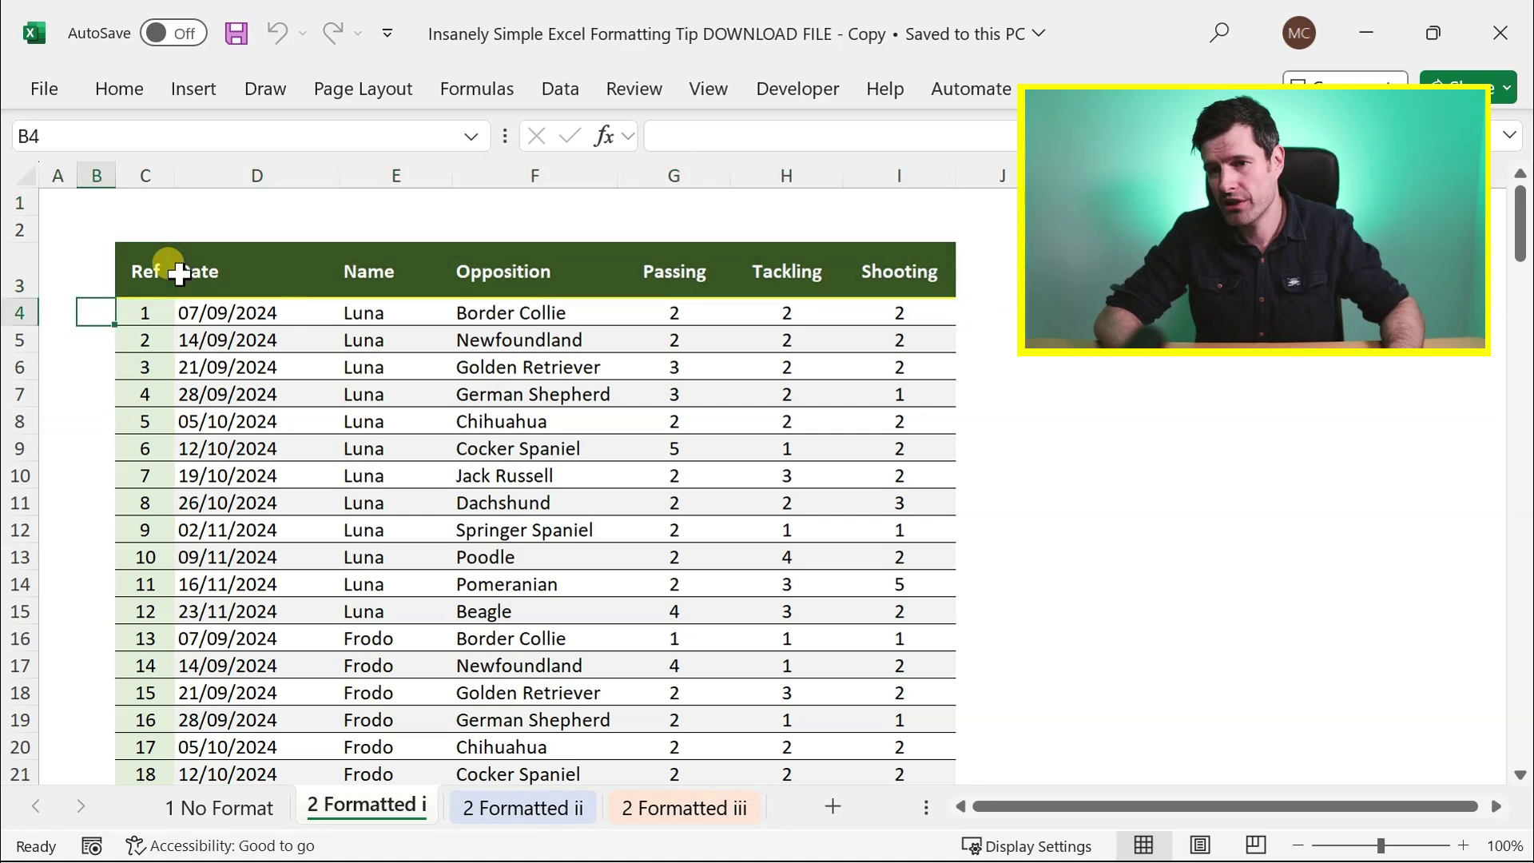
key("Right")
key("ctrl+shift+Down")
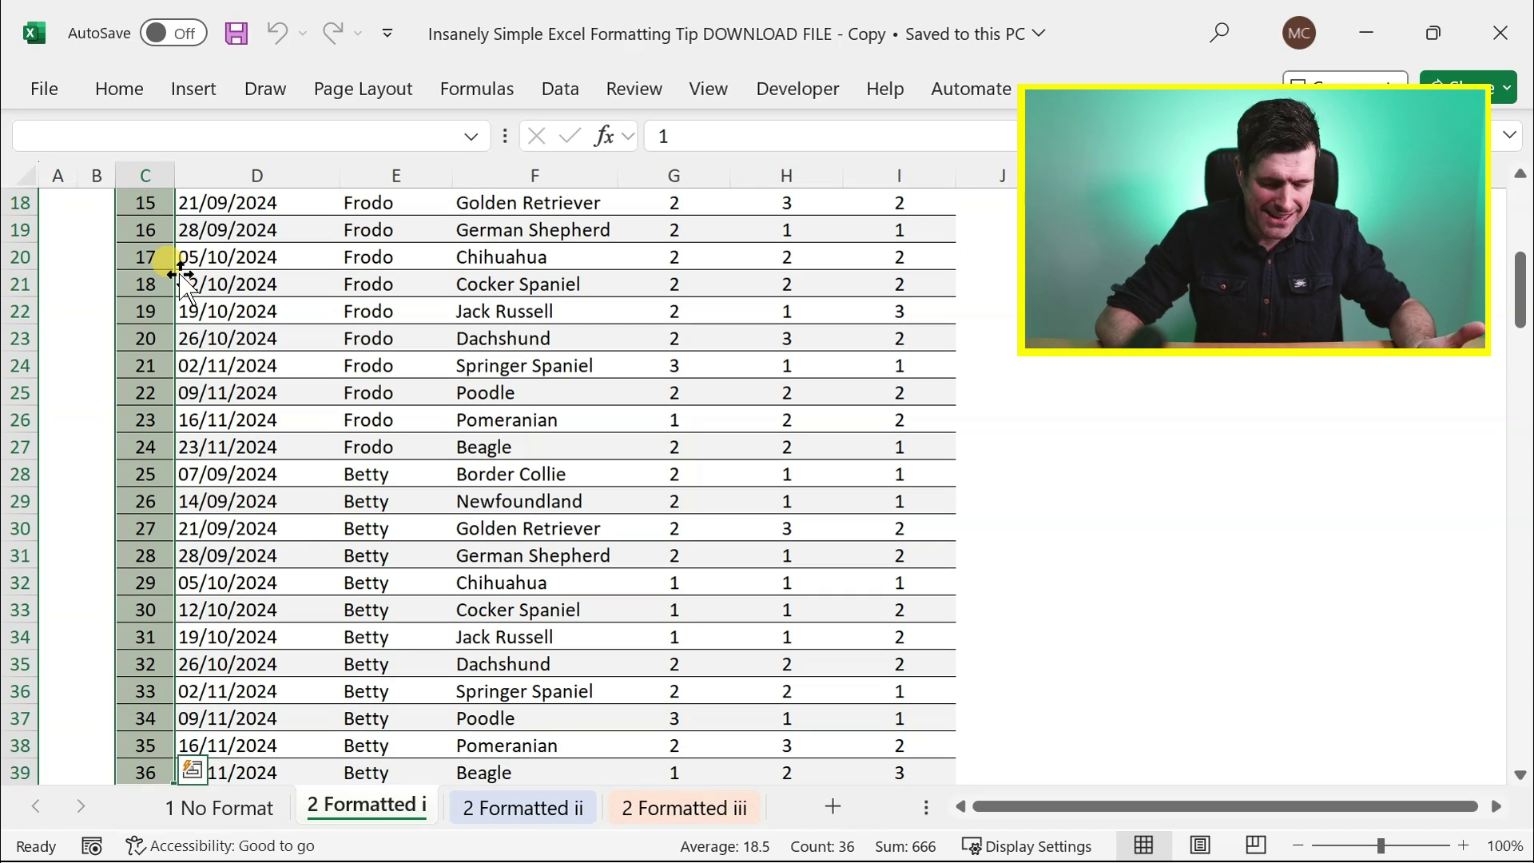
key("ctrl+Up")
key("Up")
key("Down")
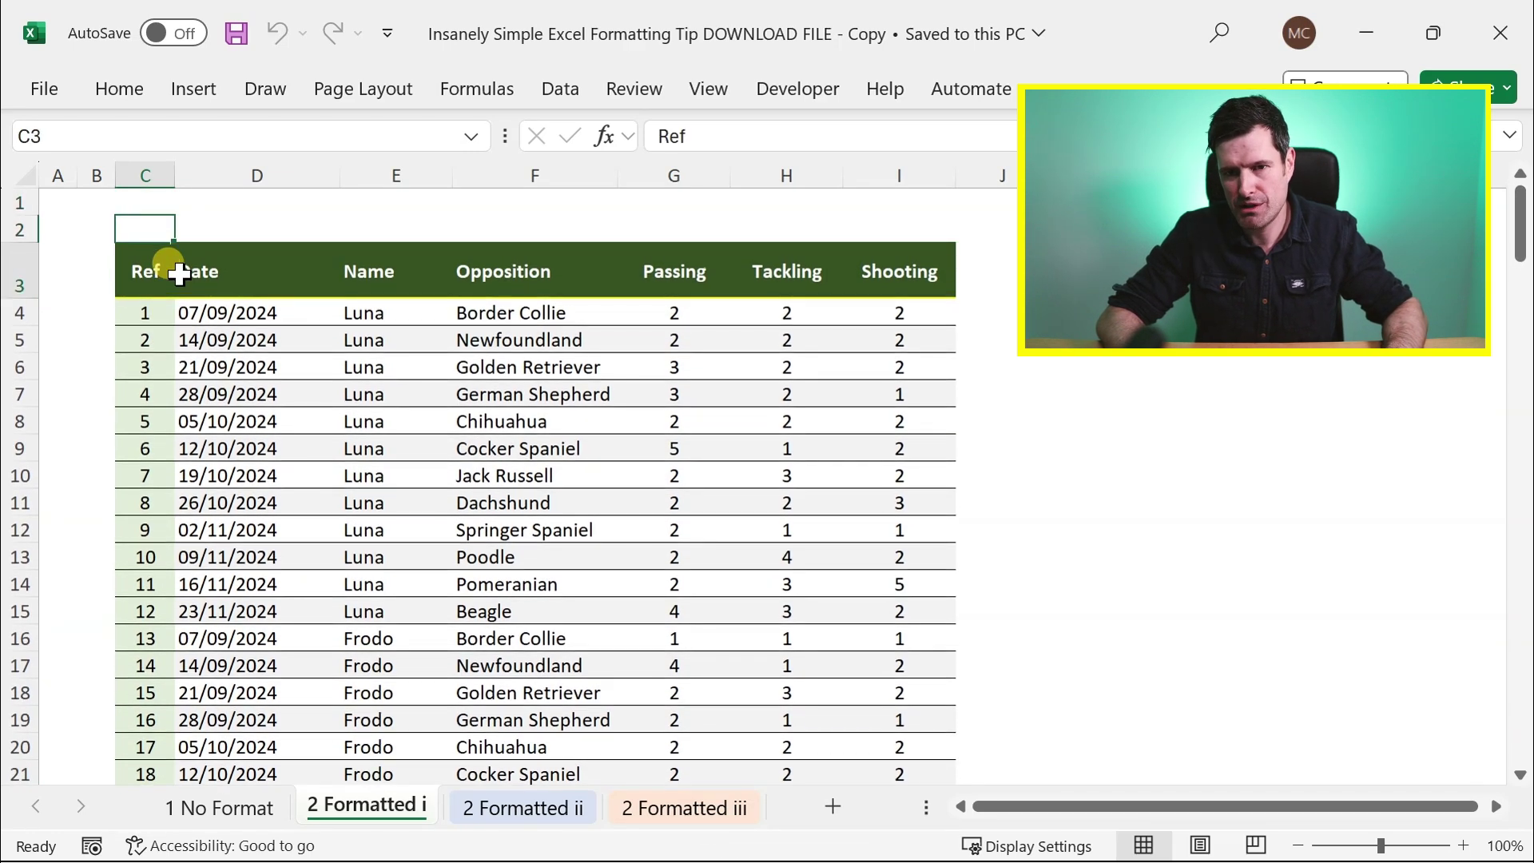
Check the red version's Ref column on 2 Formatted iii, then return and move to cell A1
key("ctrl+Page_Down")
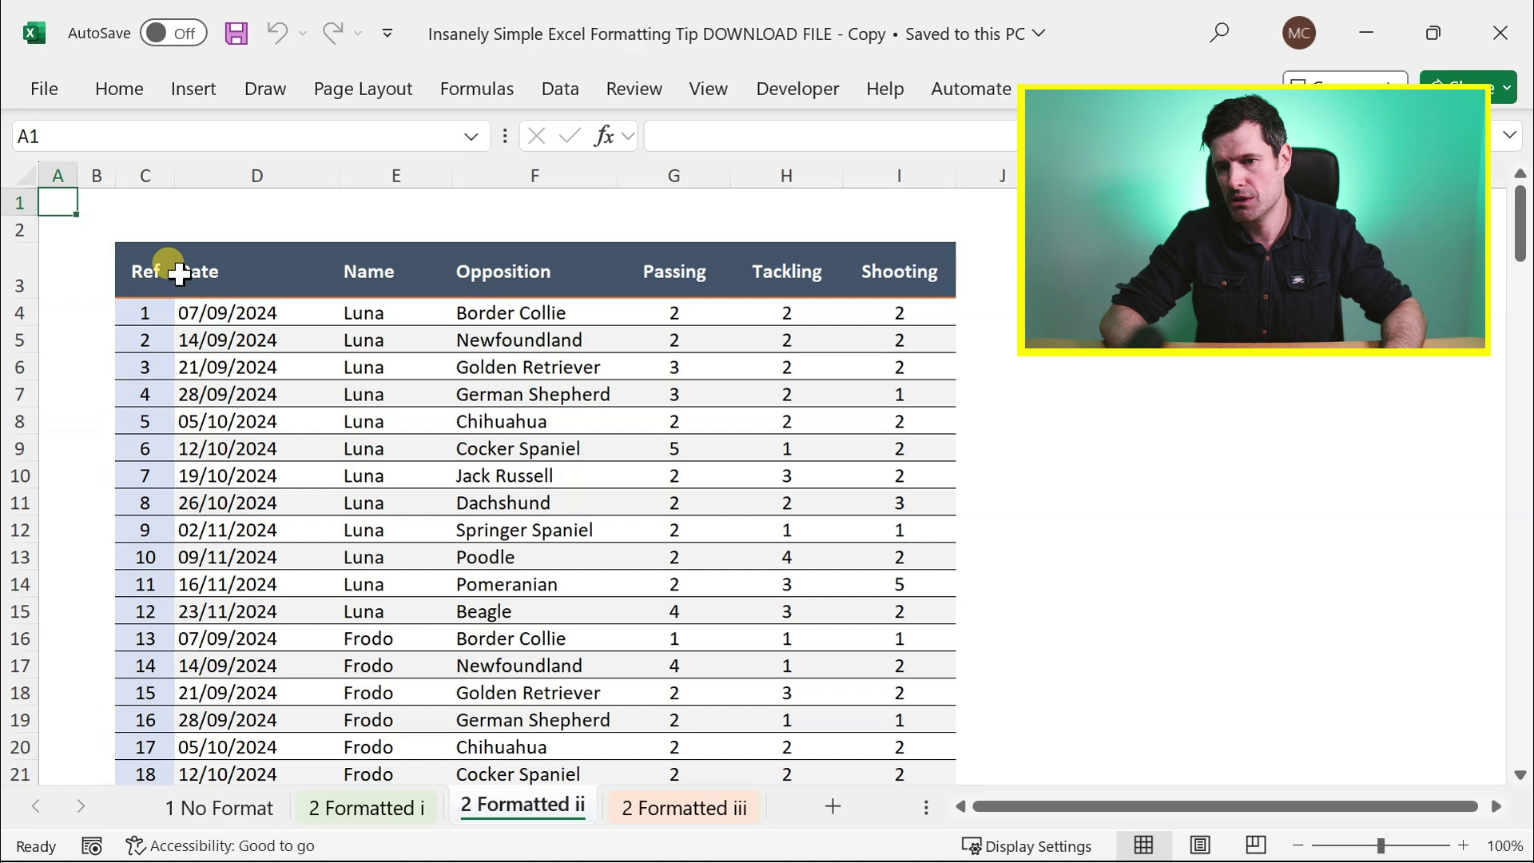
key("ctrl+Page_Down")
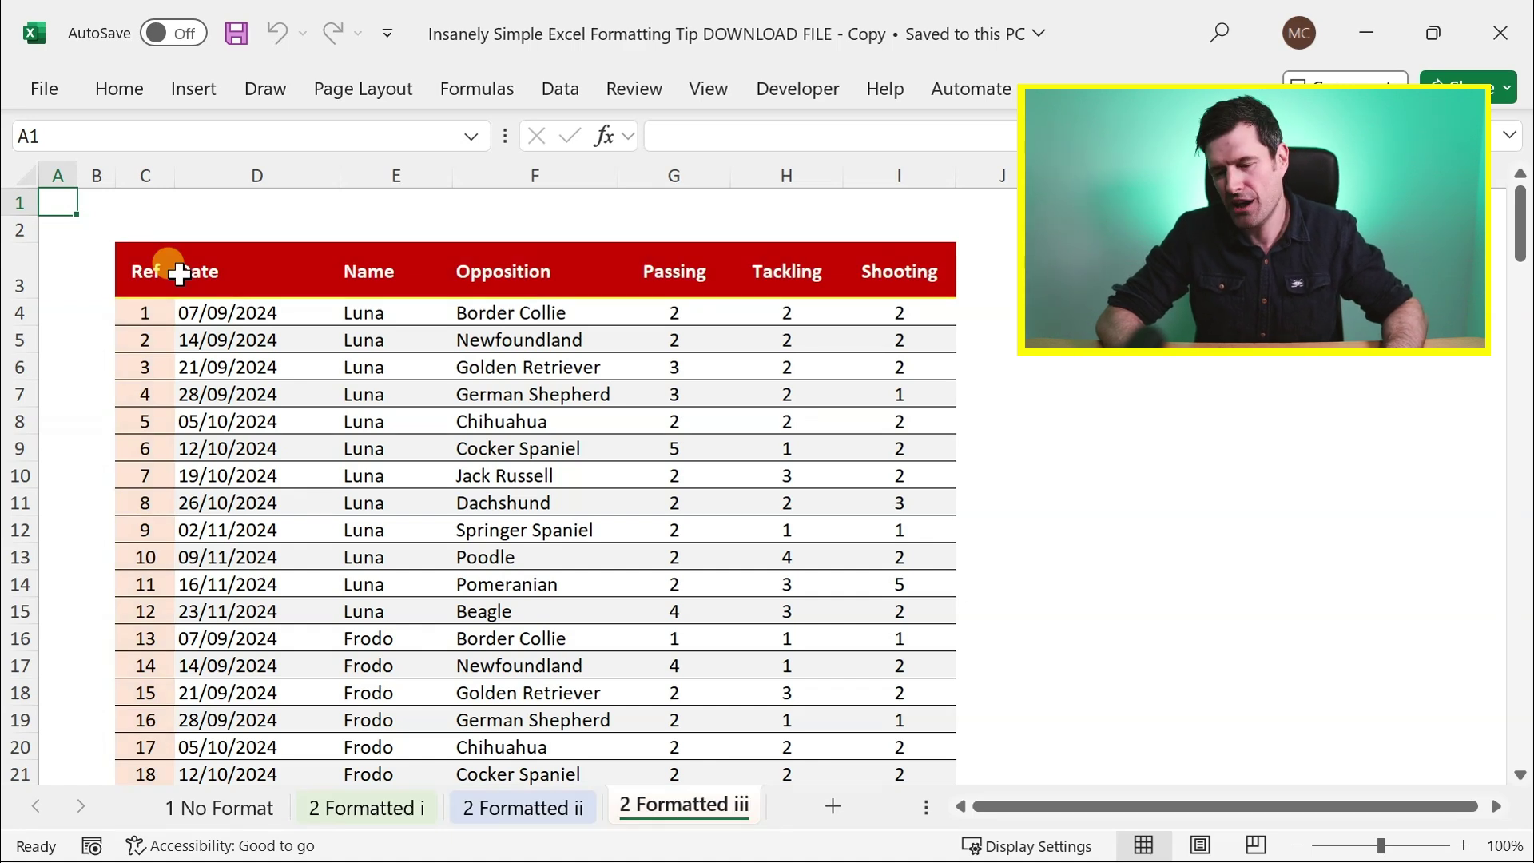
left_click(133, 358)
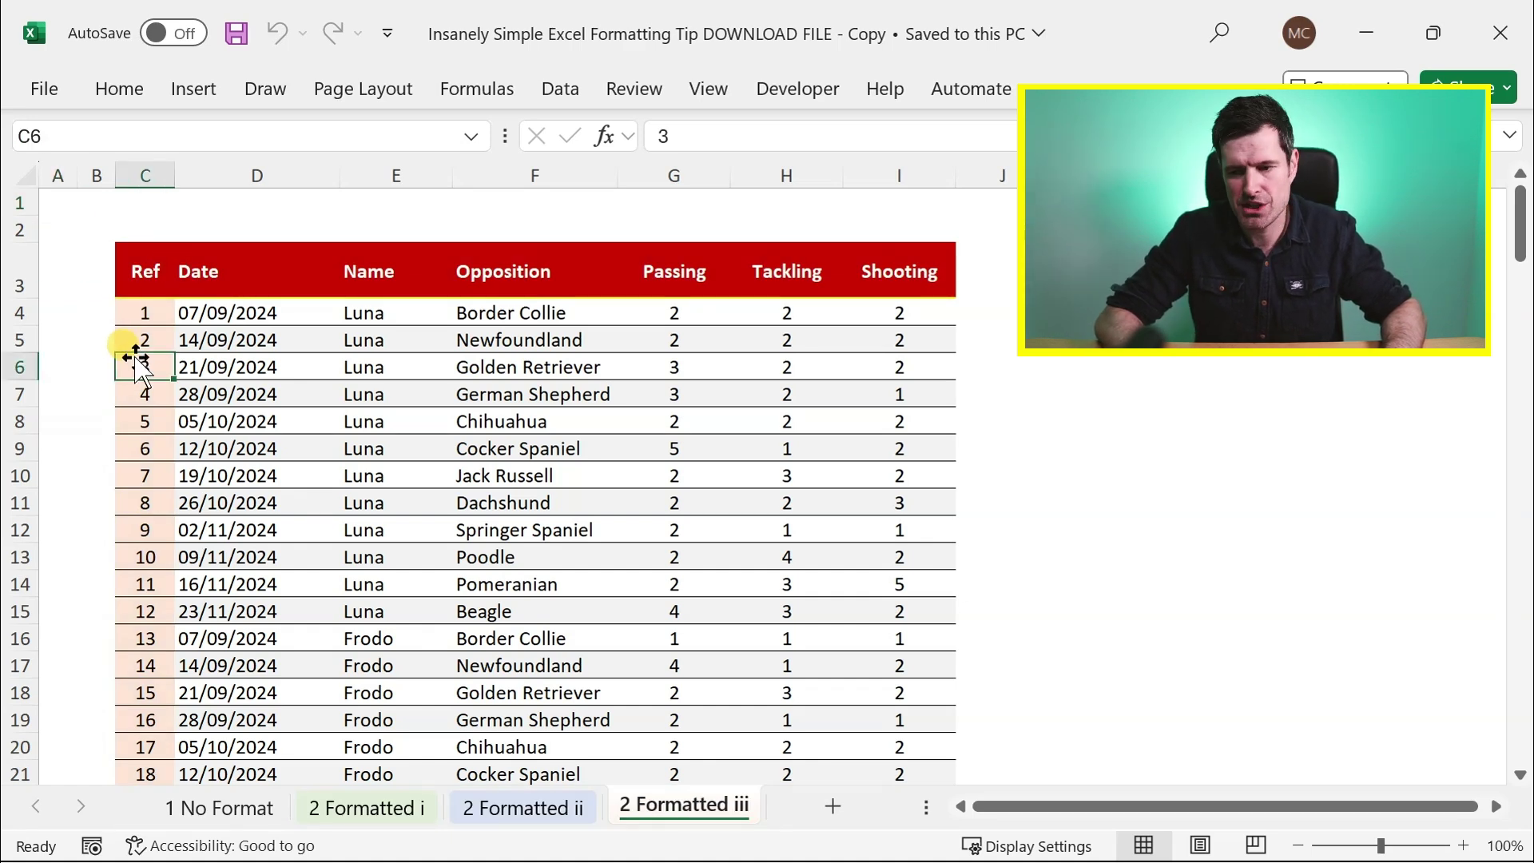
key("ctrl+Page_Up")
key("ctrl+Page_Up")
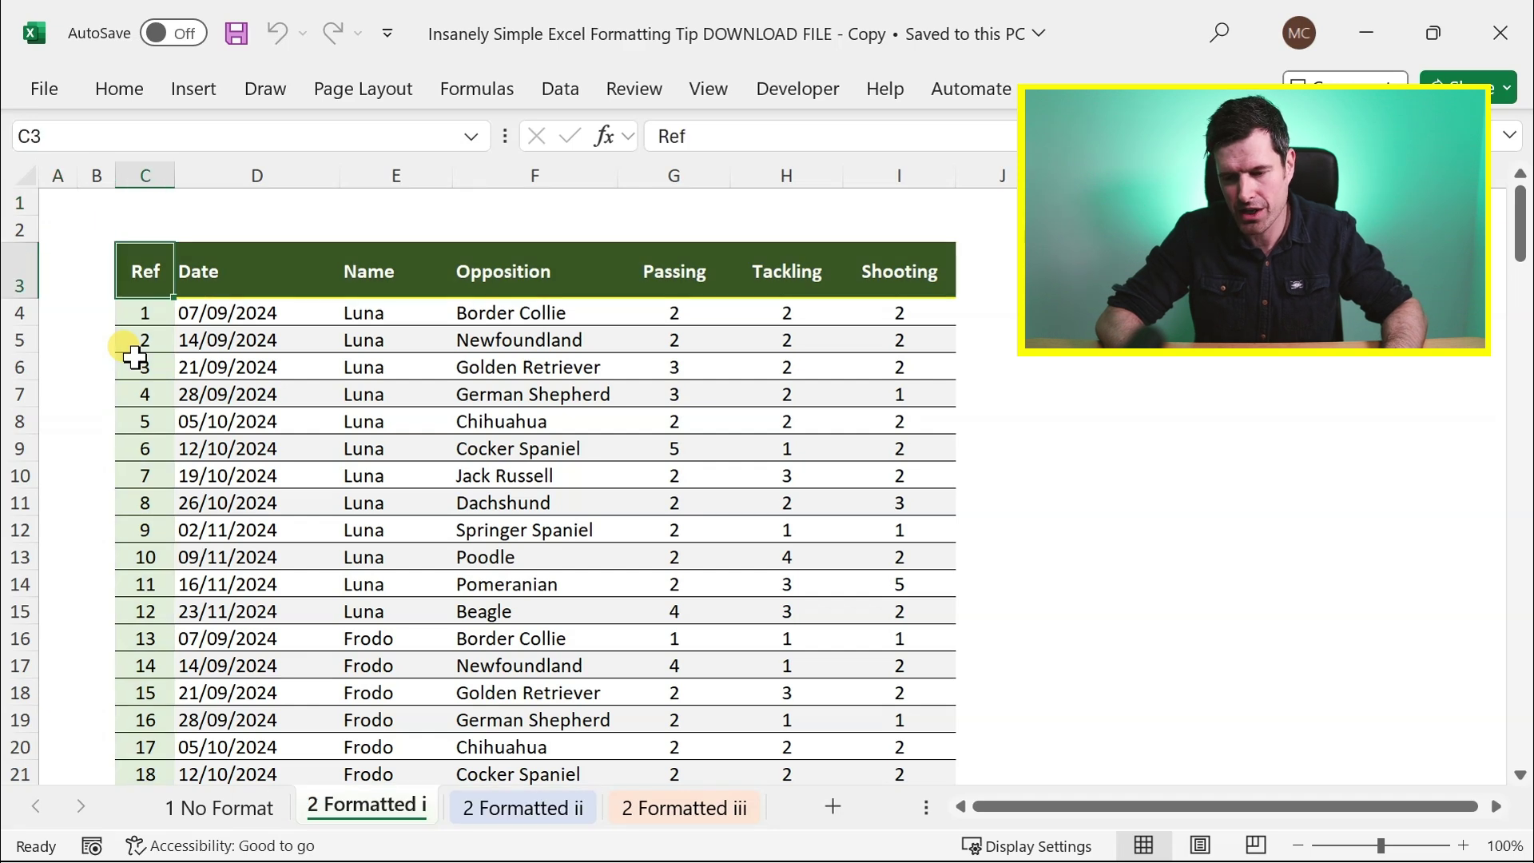
key("ctrl+Page_Up")
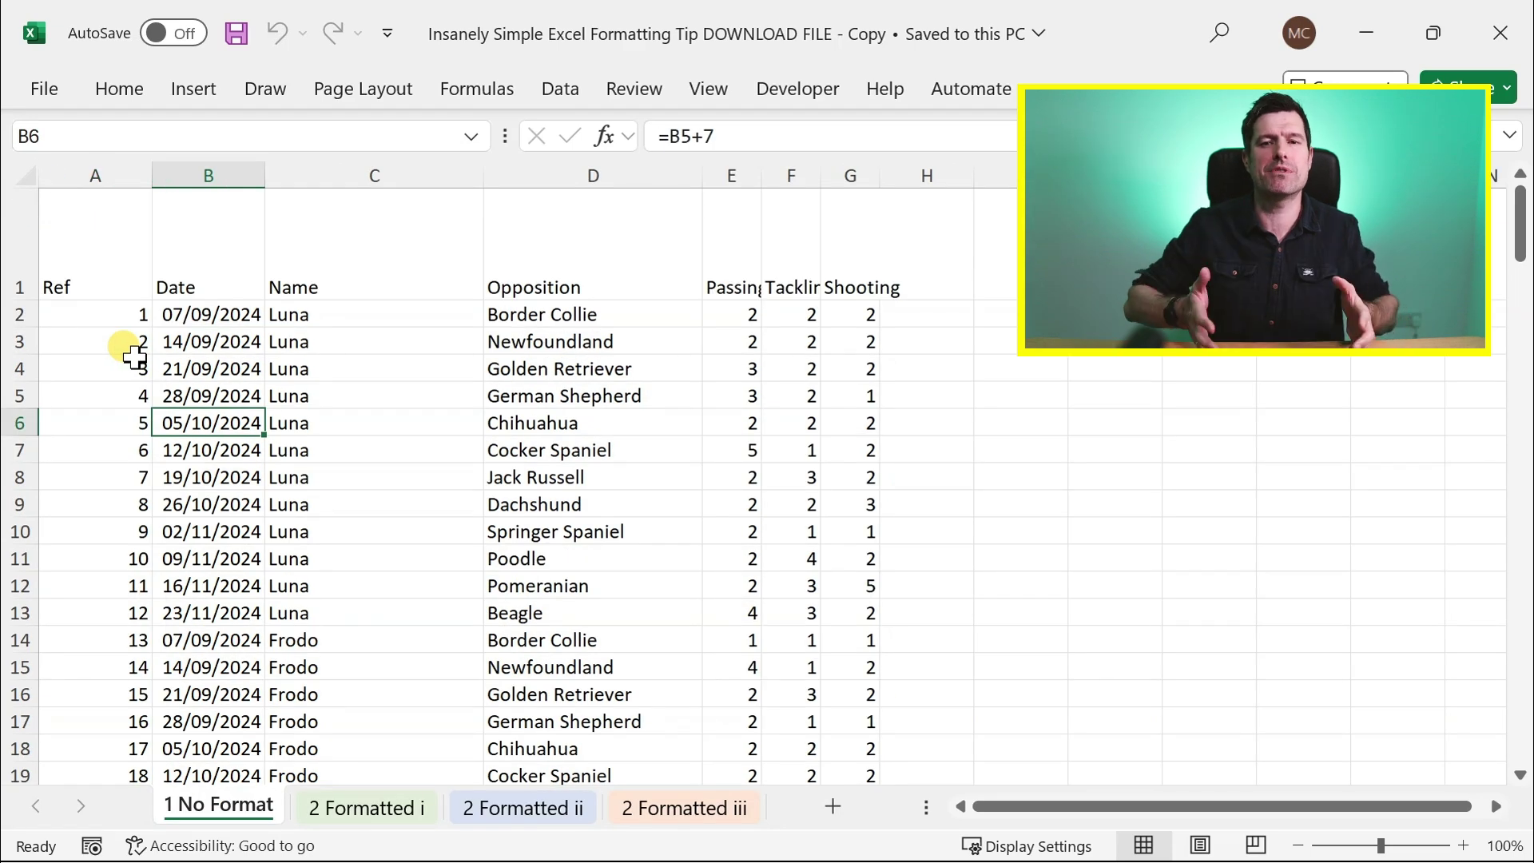
key("Up")
key("Up")
key("Up")
key("Up")
key("Up")
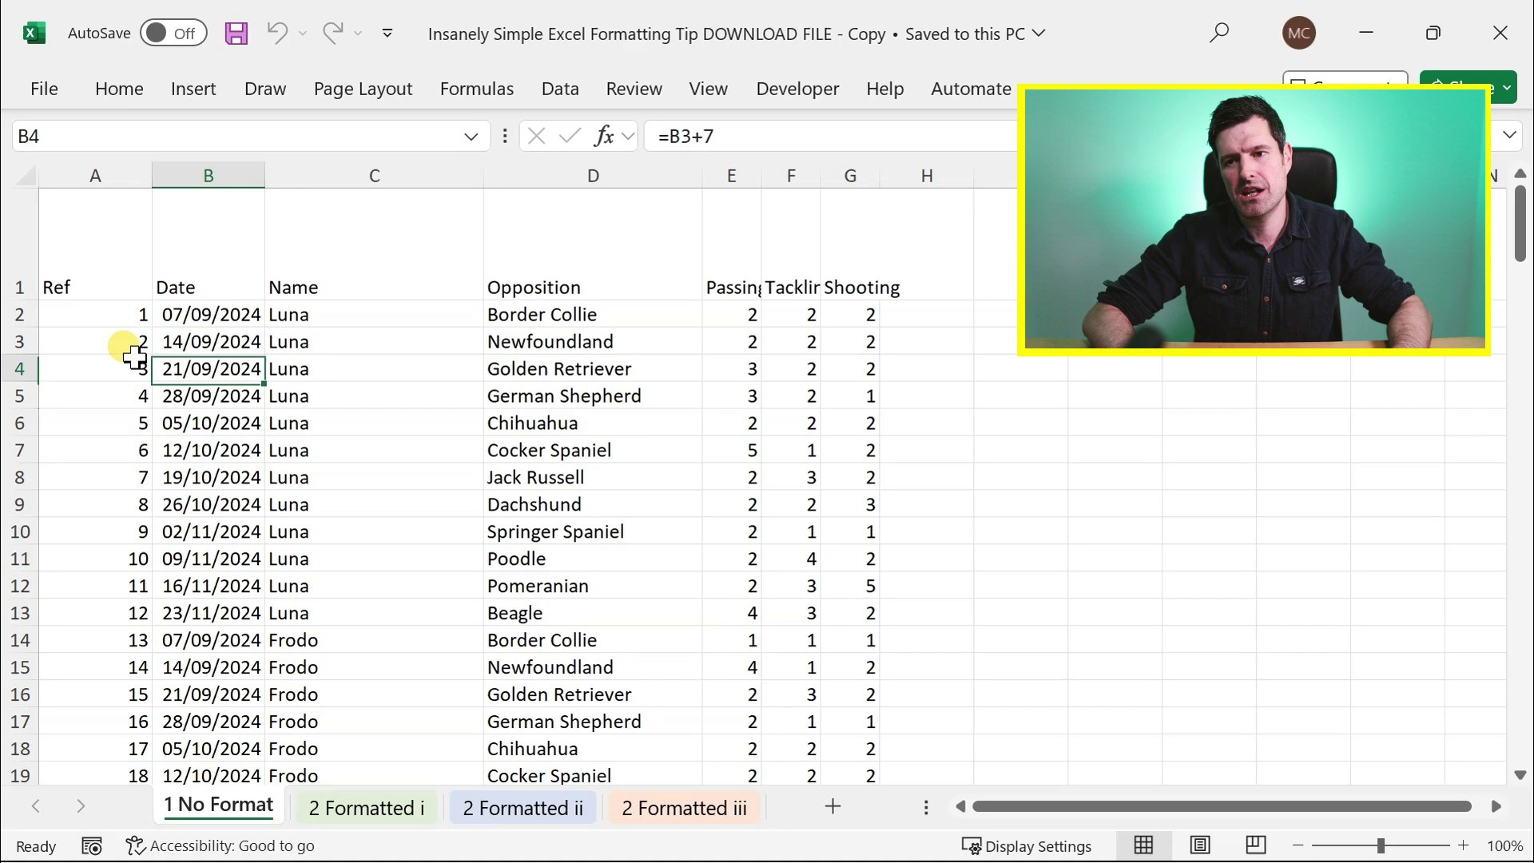
key("Left")
Fill header cells A1:G1 with dark blue and set their text colour to white
key("ctrl+shift+Right")
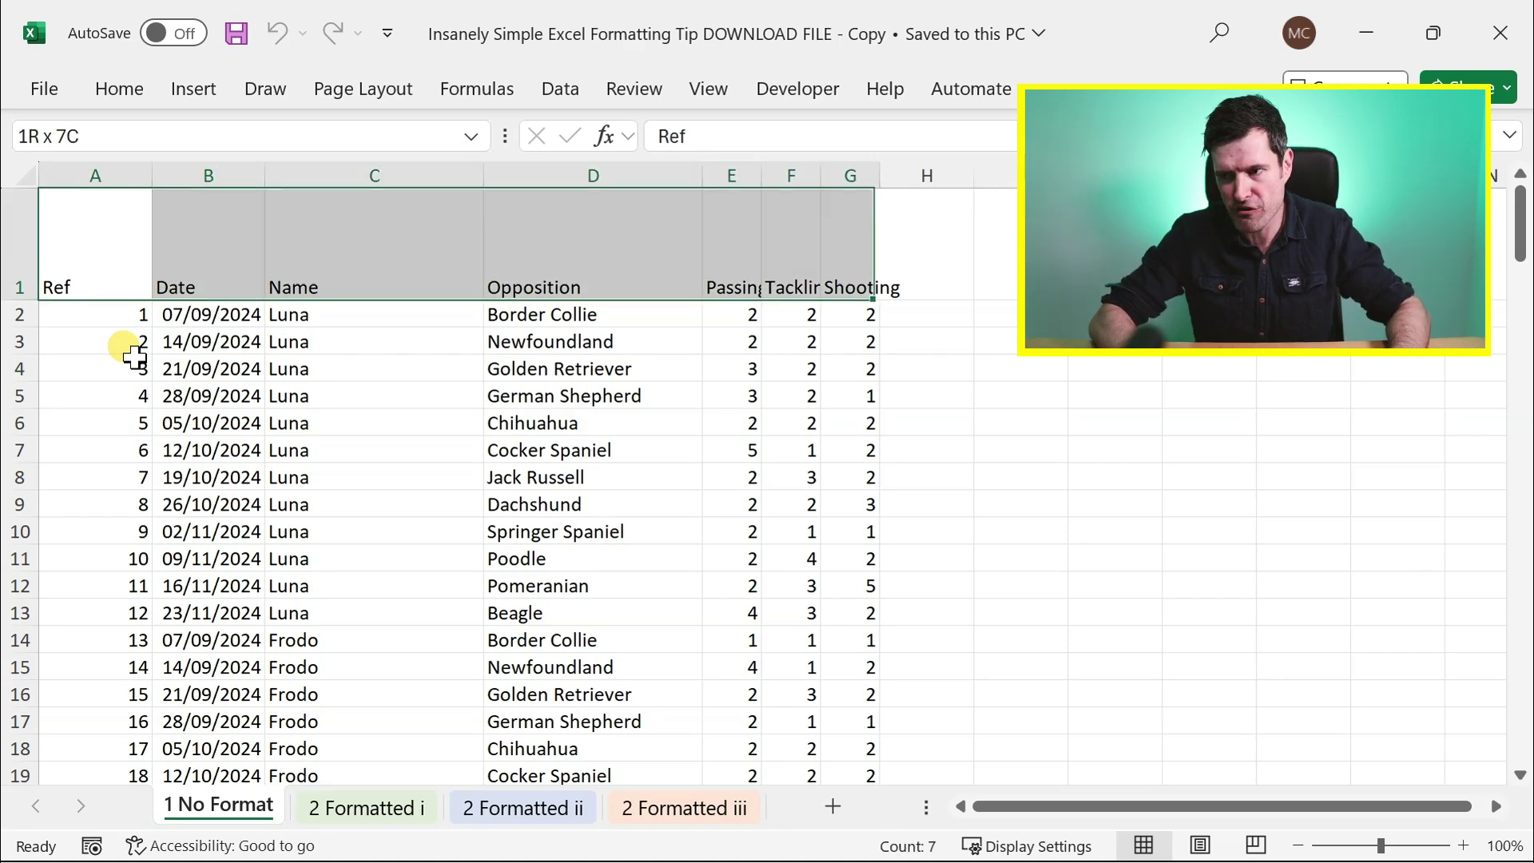
left_click(118, 89)
left_click(277, 202)
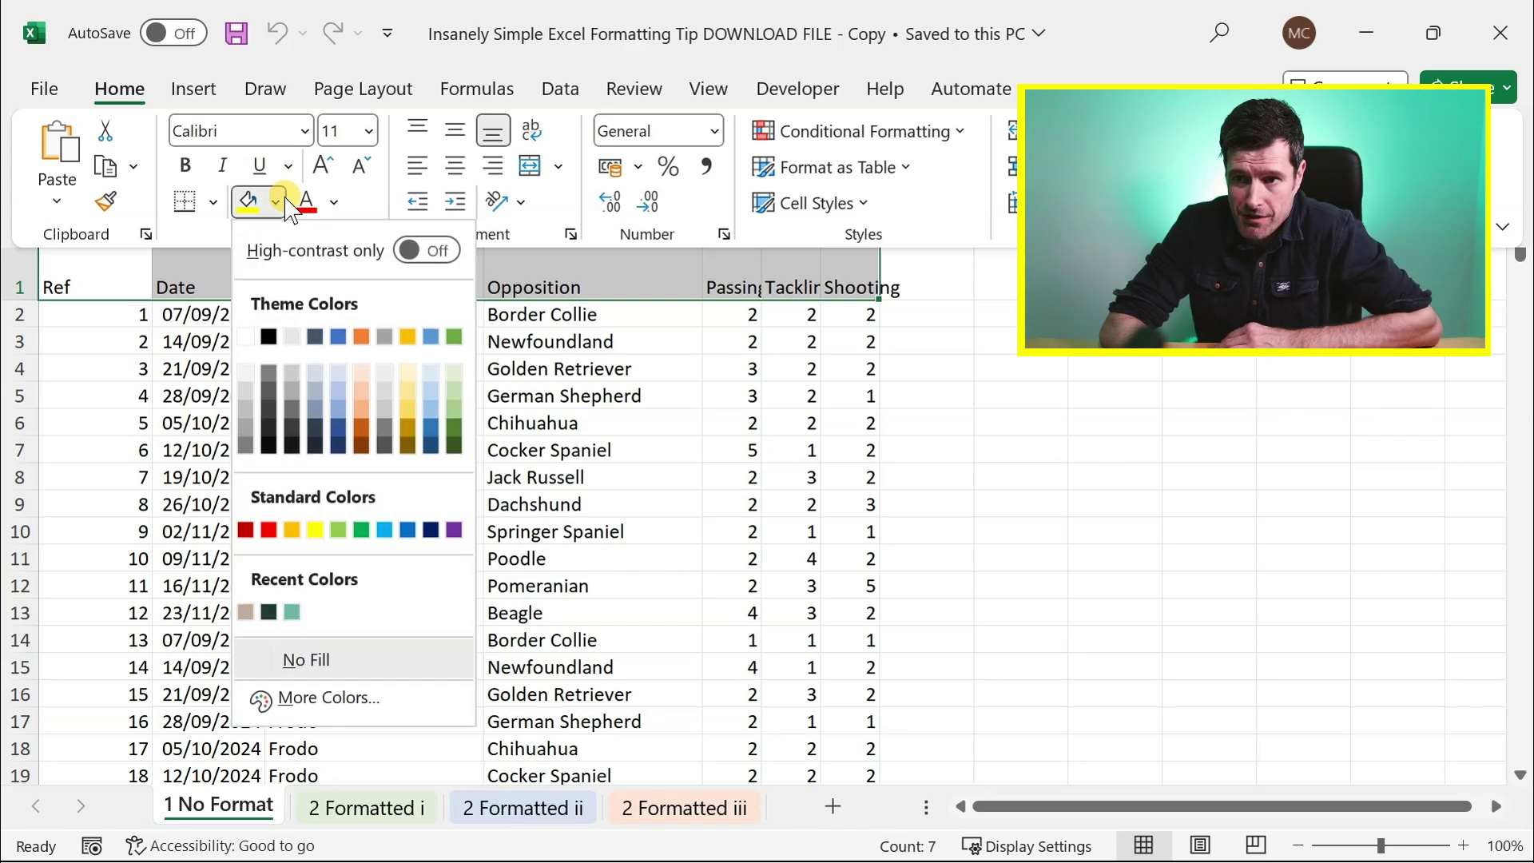
left_click(314, 338)
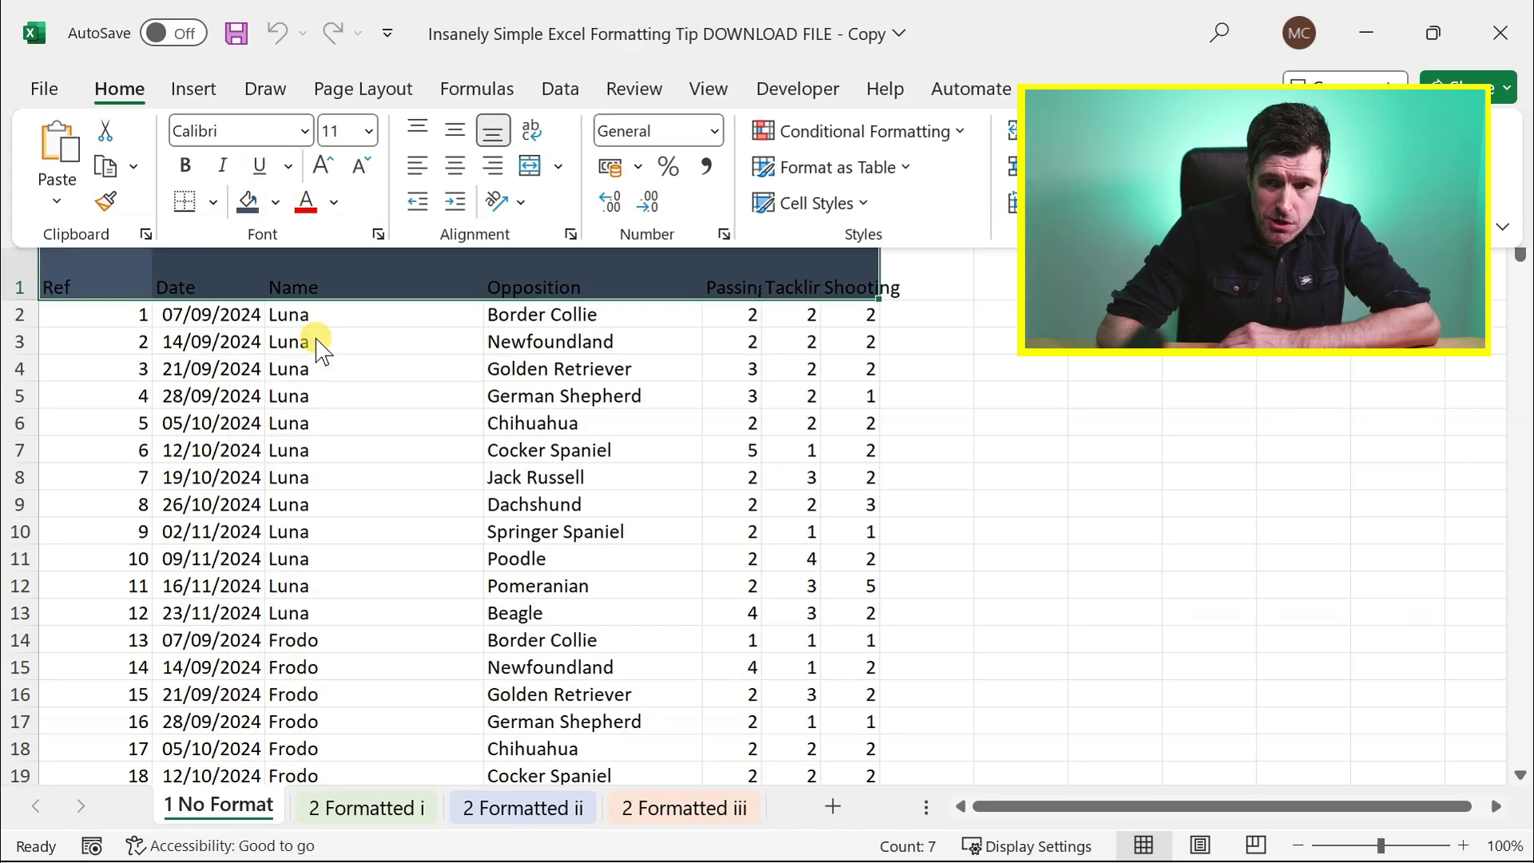
left_click(335, 202)
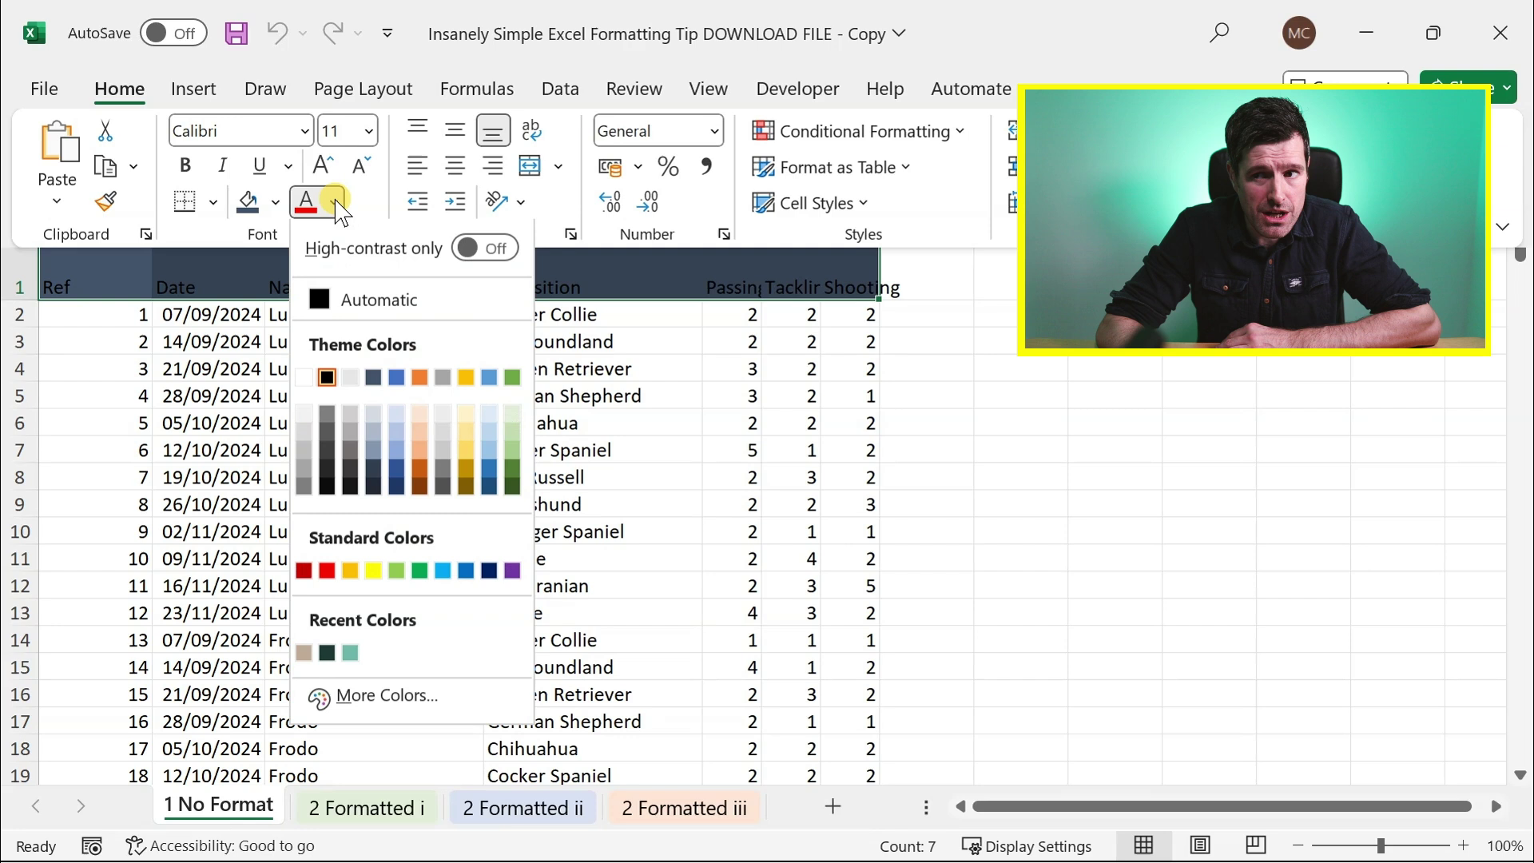
left_click(305, 377)
Give the Ref values A2:A37 a light blue fill with Automatic black text
key("ctrl+F1")
left_click(101, 319)
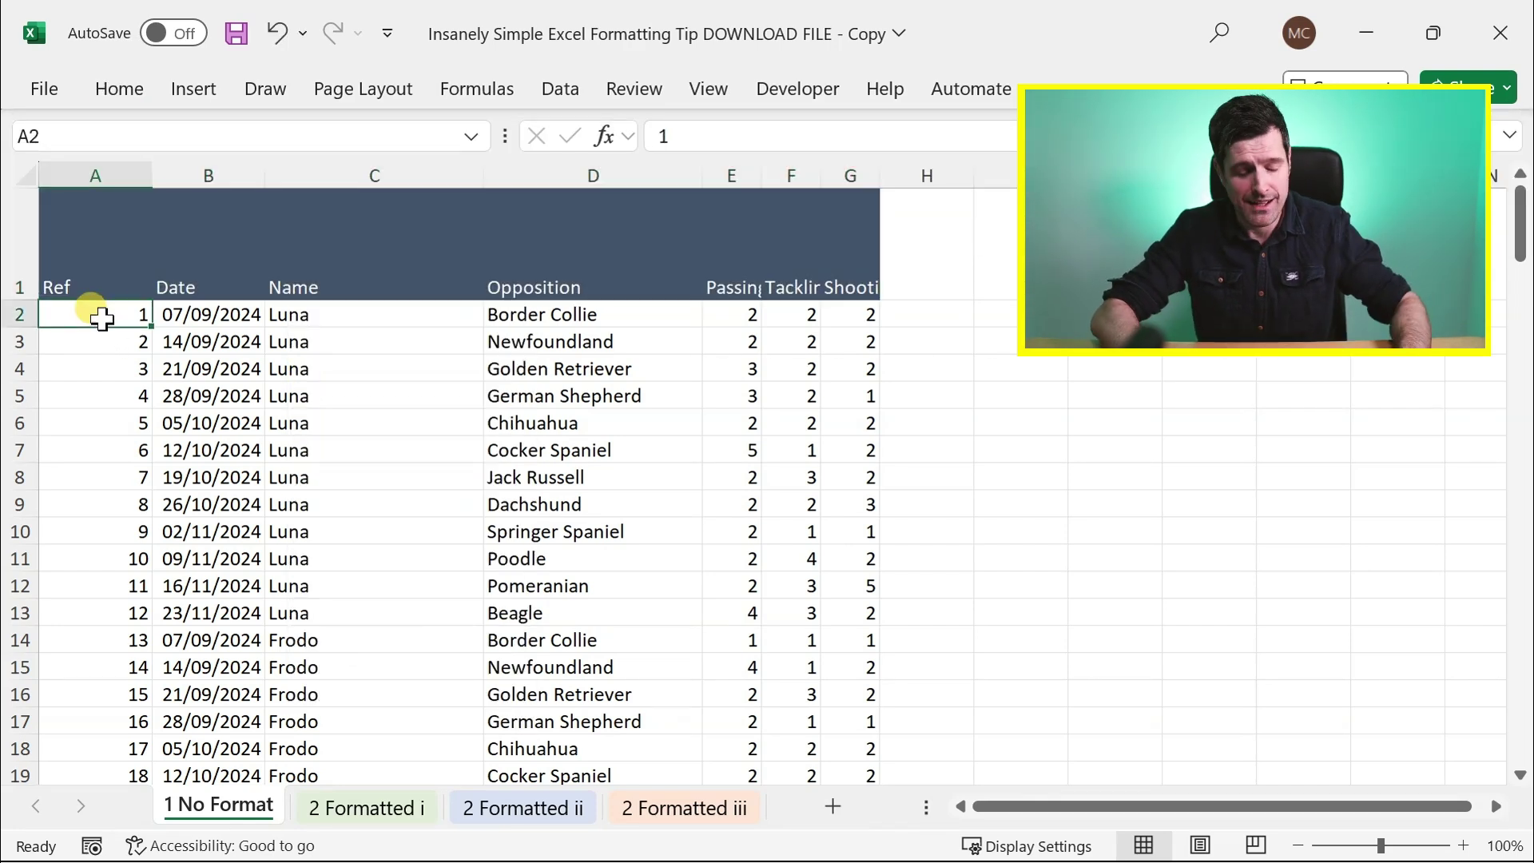
key("ctrl+shift+Down")
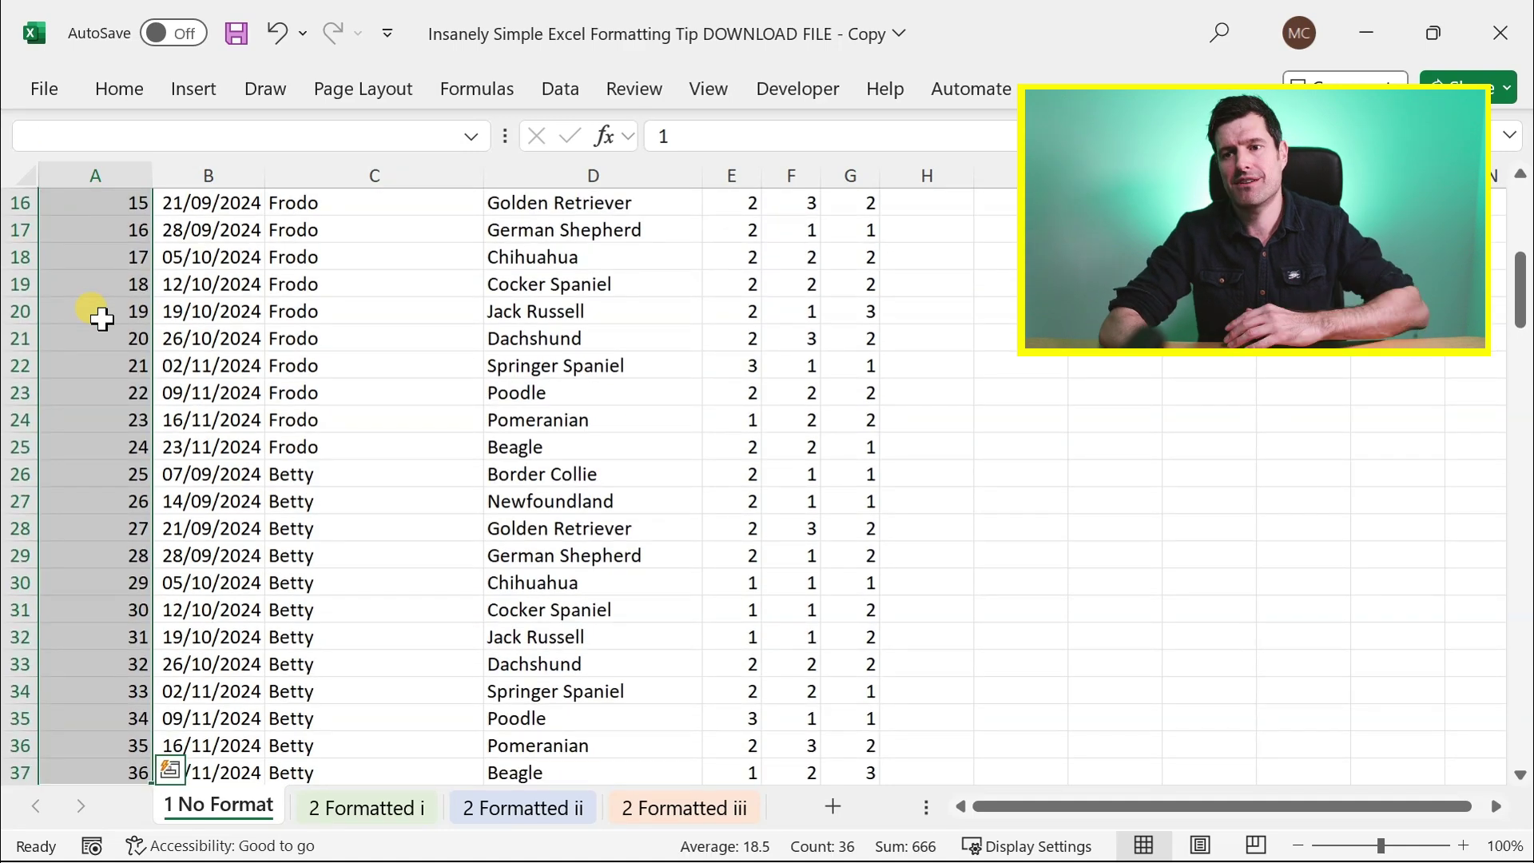
left_click(133, 102)
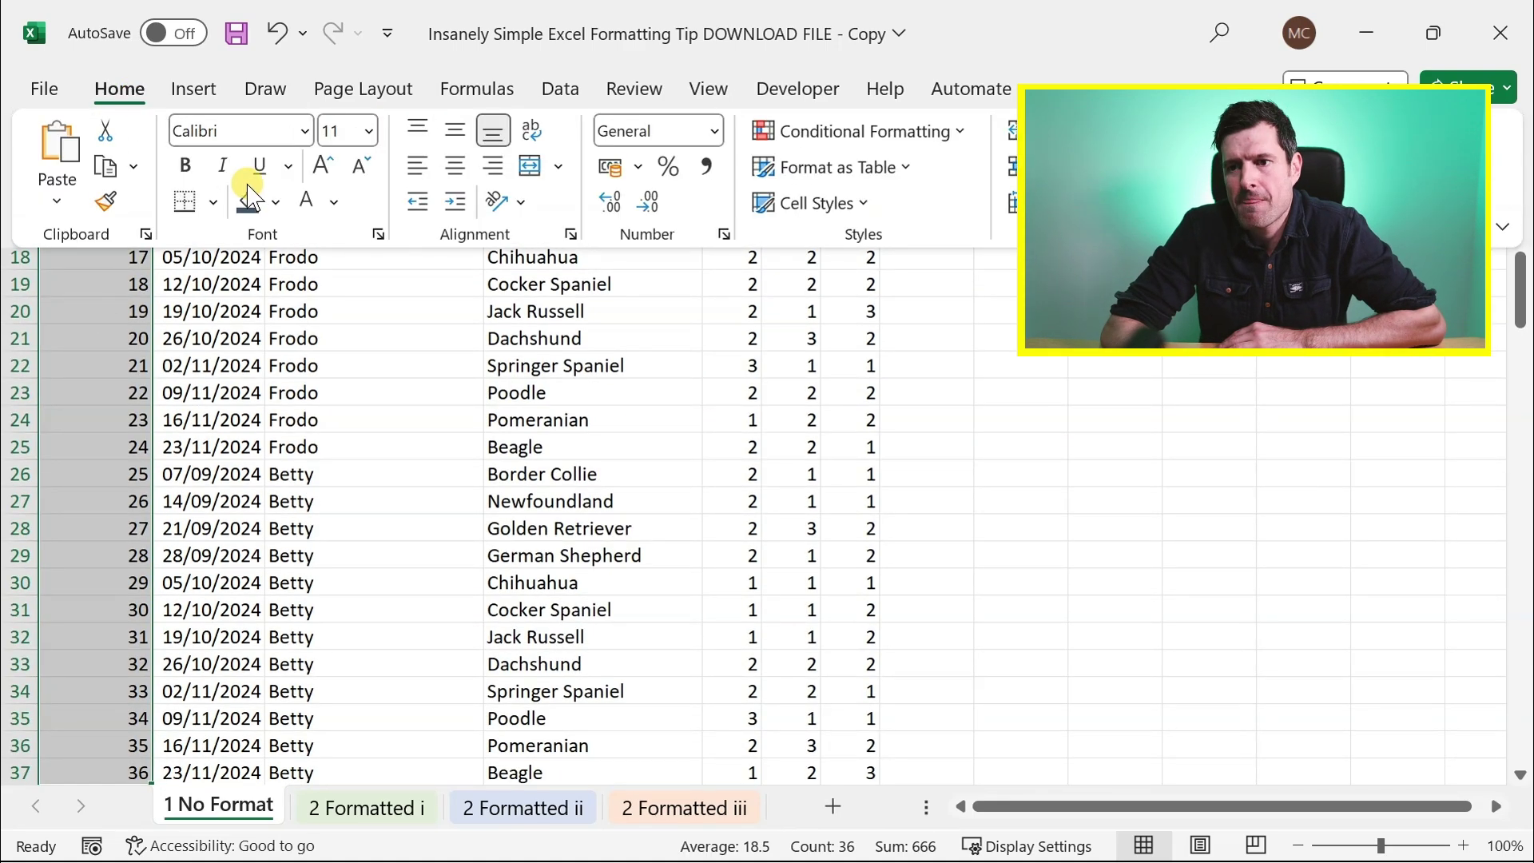
left_click(276, 202)
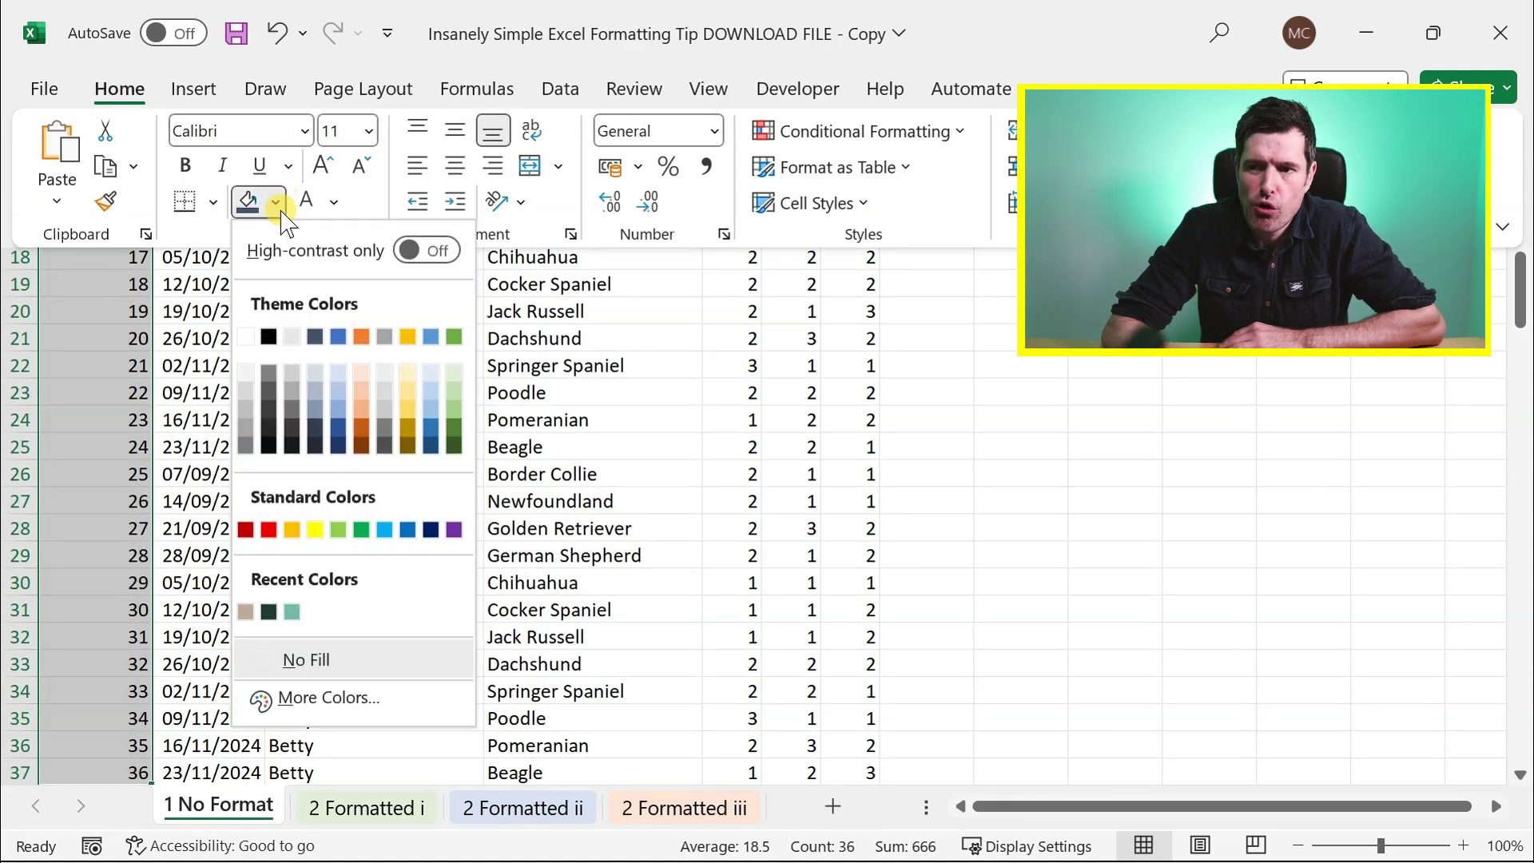
left_click(340, 372)
scroll(352, 264, "up", 6)
left_click(334, 202)
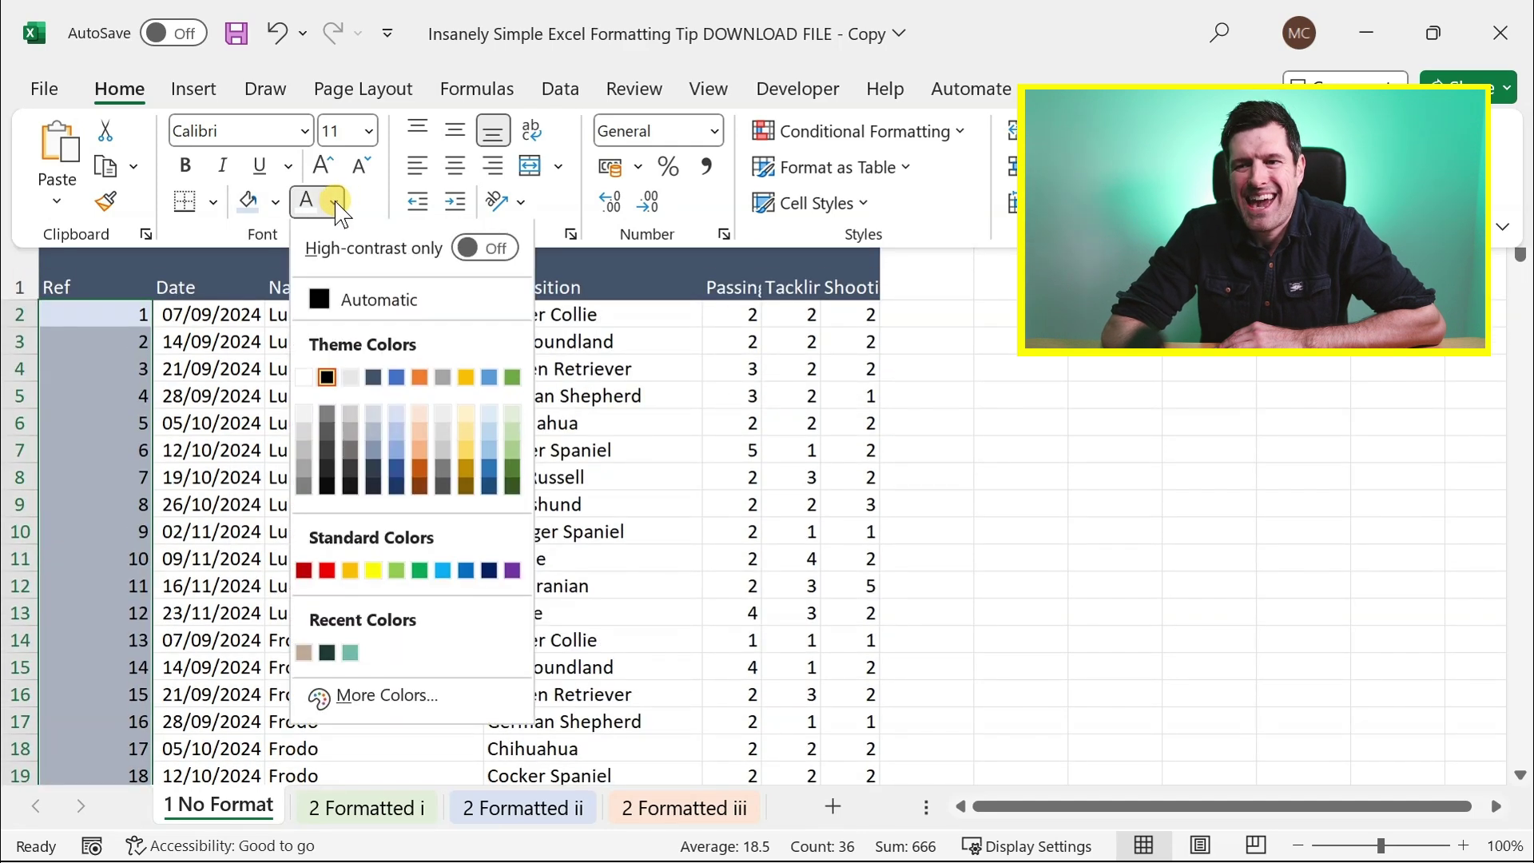
left_click(317, 297)
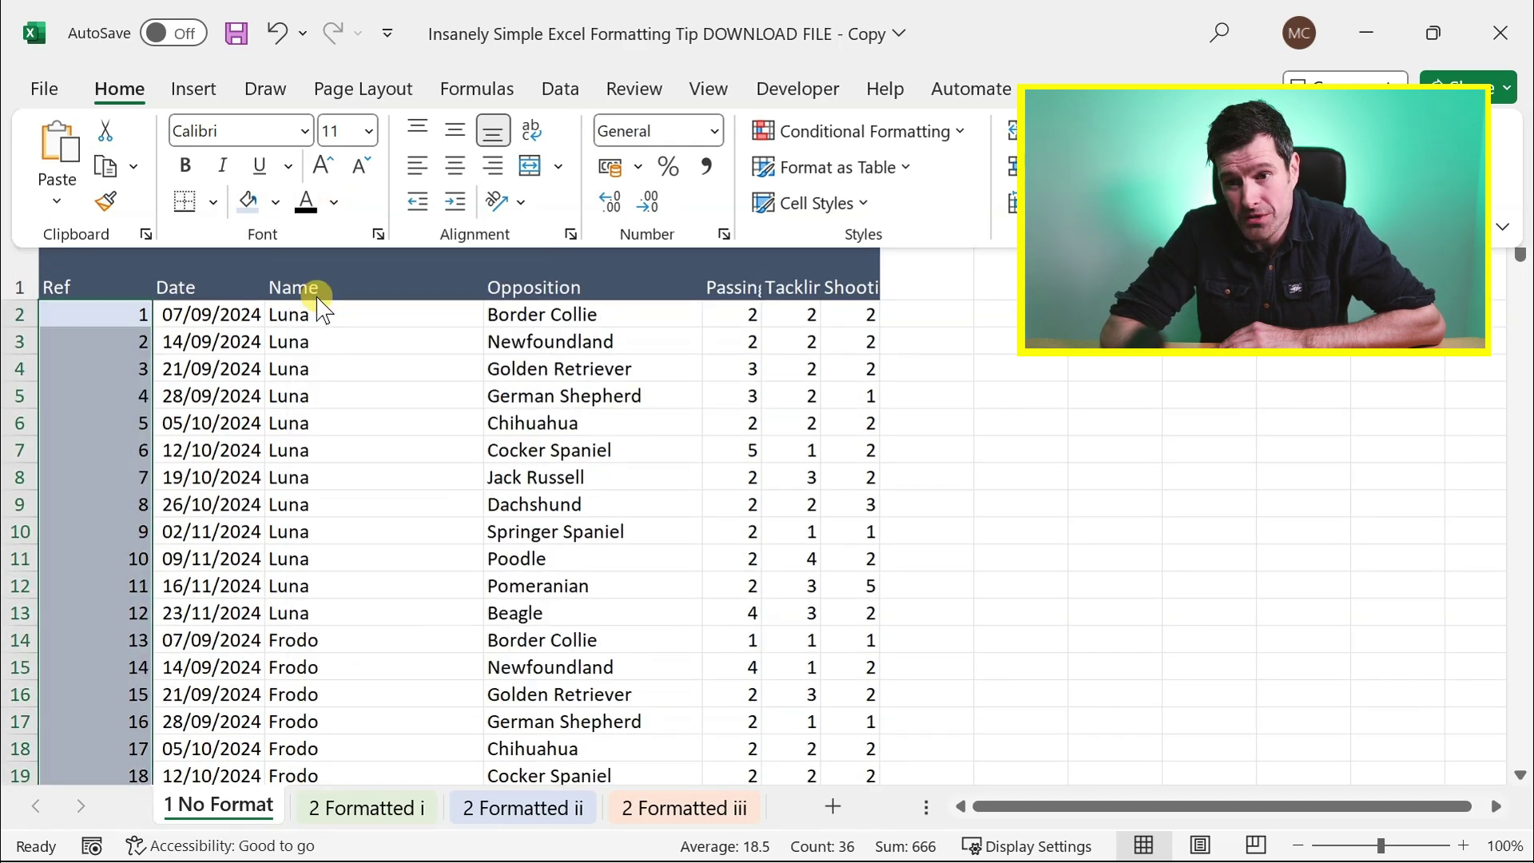
key("ctrl+F1")
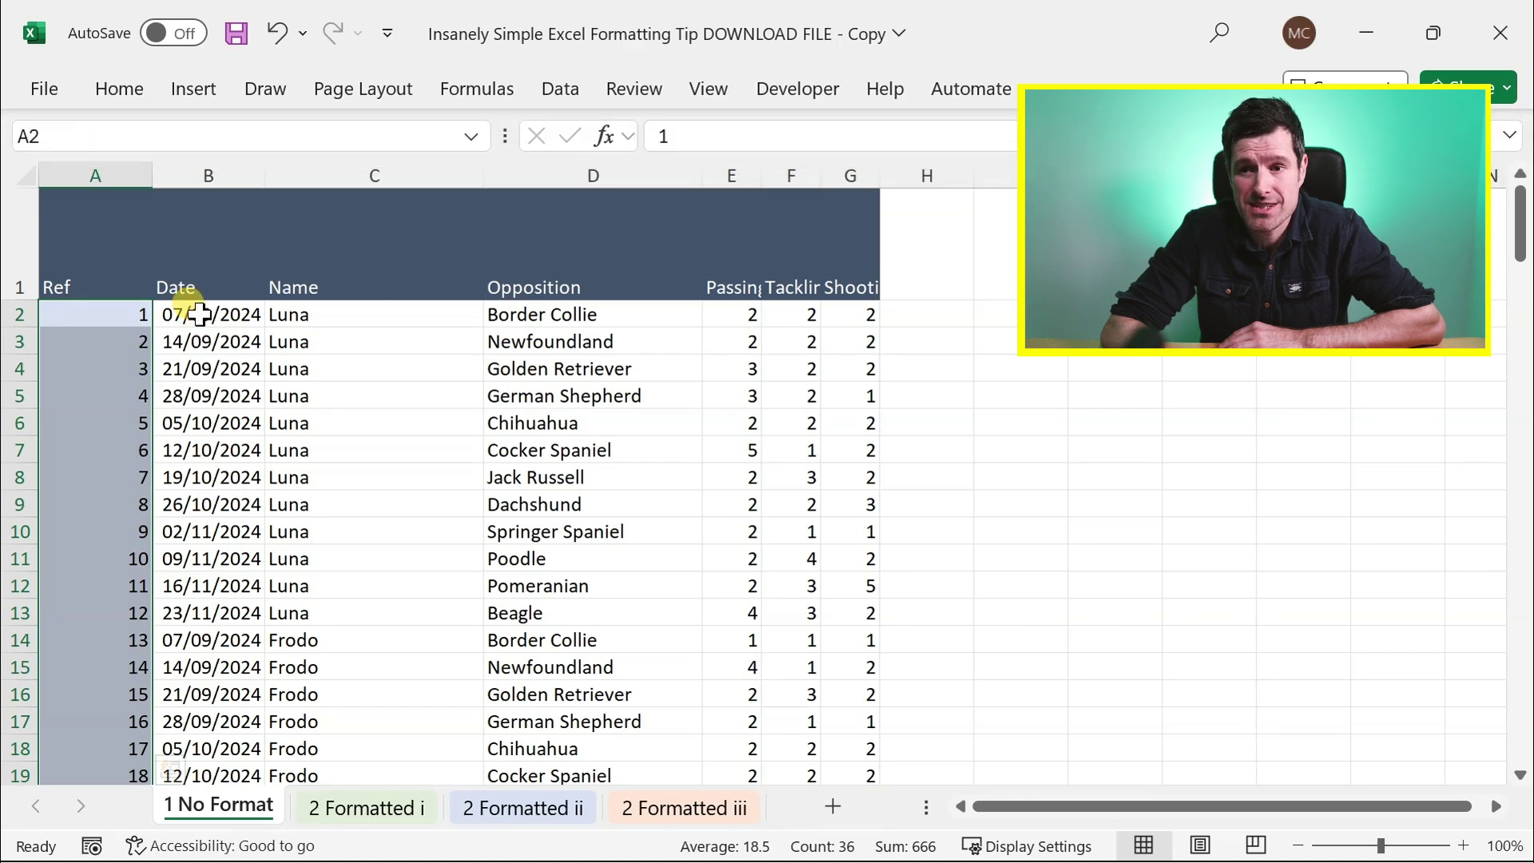
left_click(199, 314)
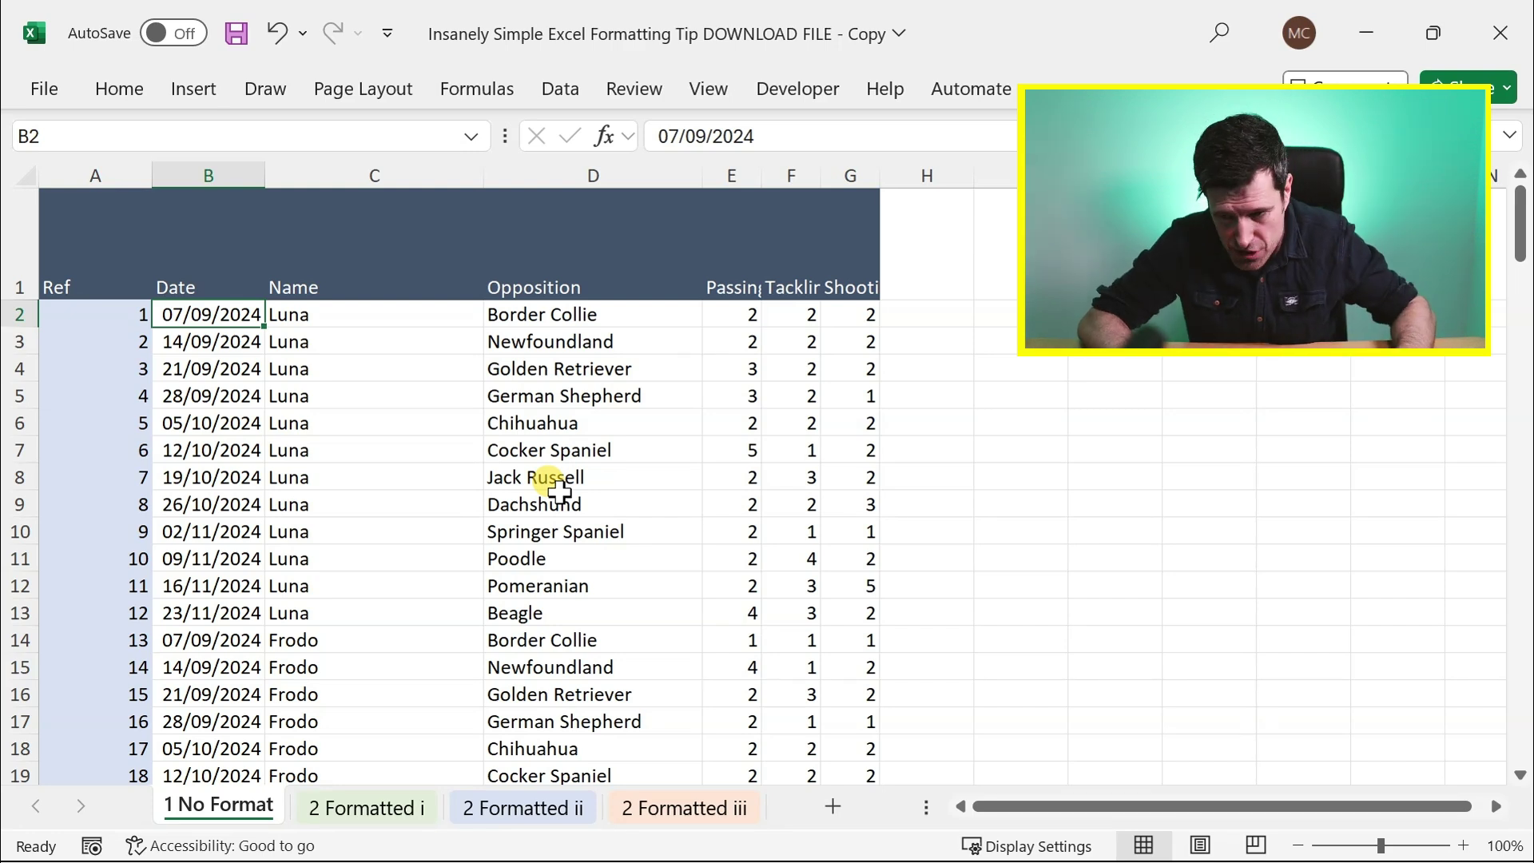
Inspect the header row of the table on the 2 Formatted i sheet
key("ctrl+Page_Down")
left_click(236, 255)
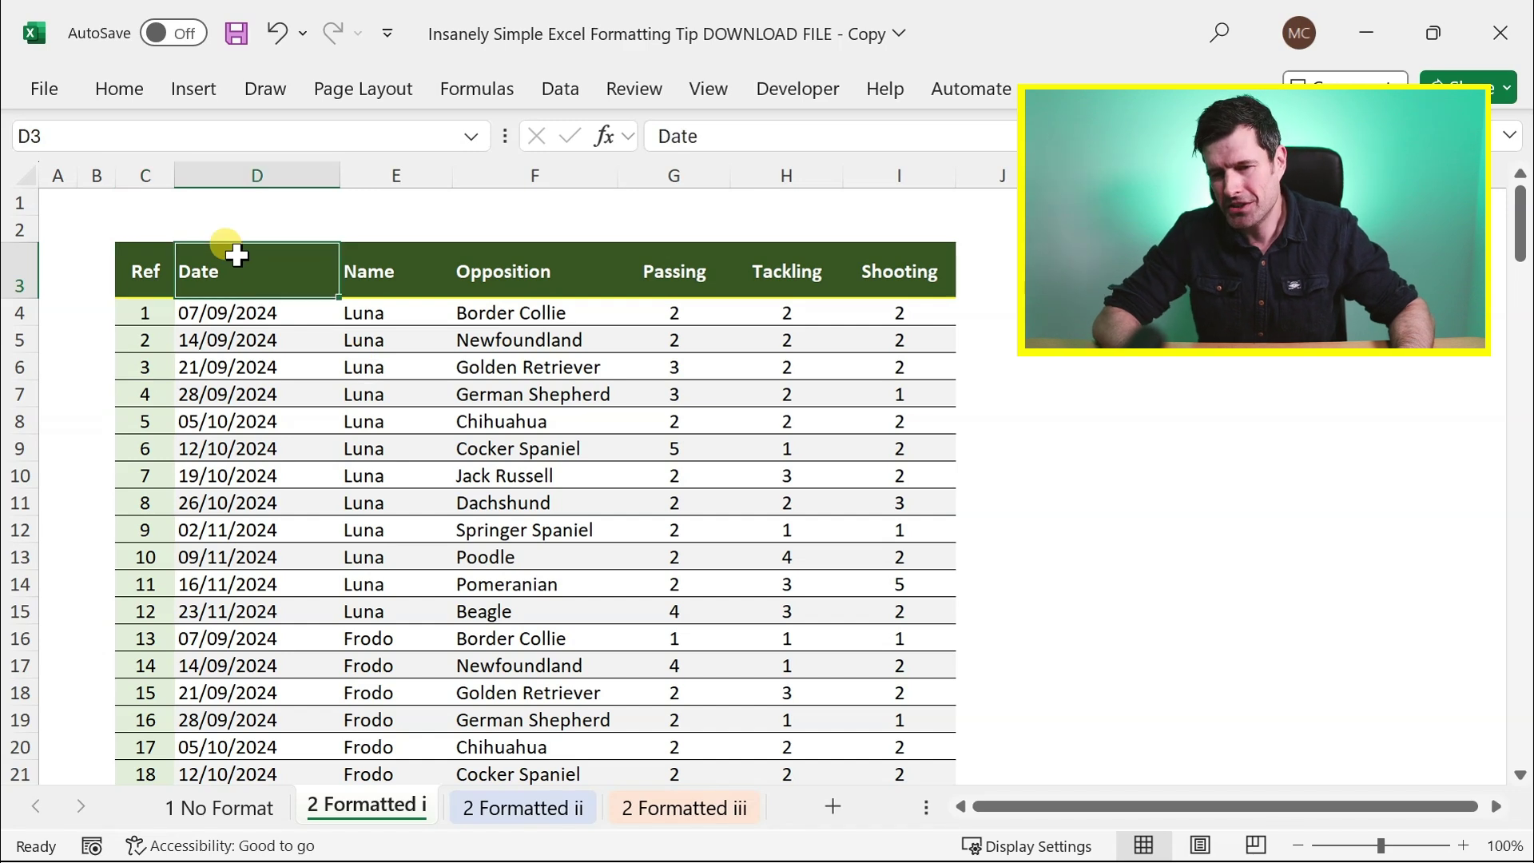
key("Left")
key("shift+Right")
key("shift+Right")
key("shift+Right")
key("shift+Right")
key("shift+Right")
key("shift+Right")
key("Down")
key("Down")
key("Down")
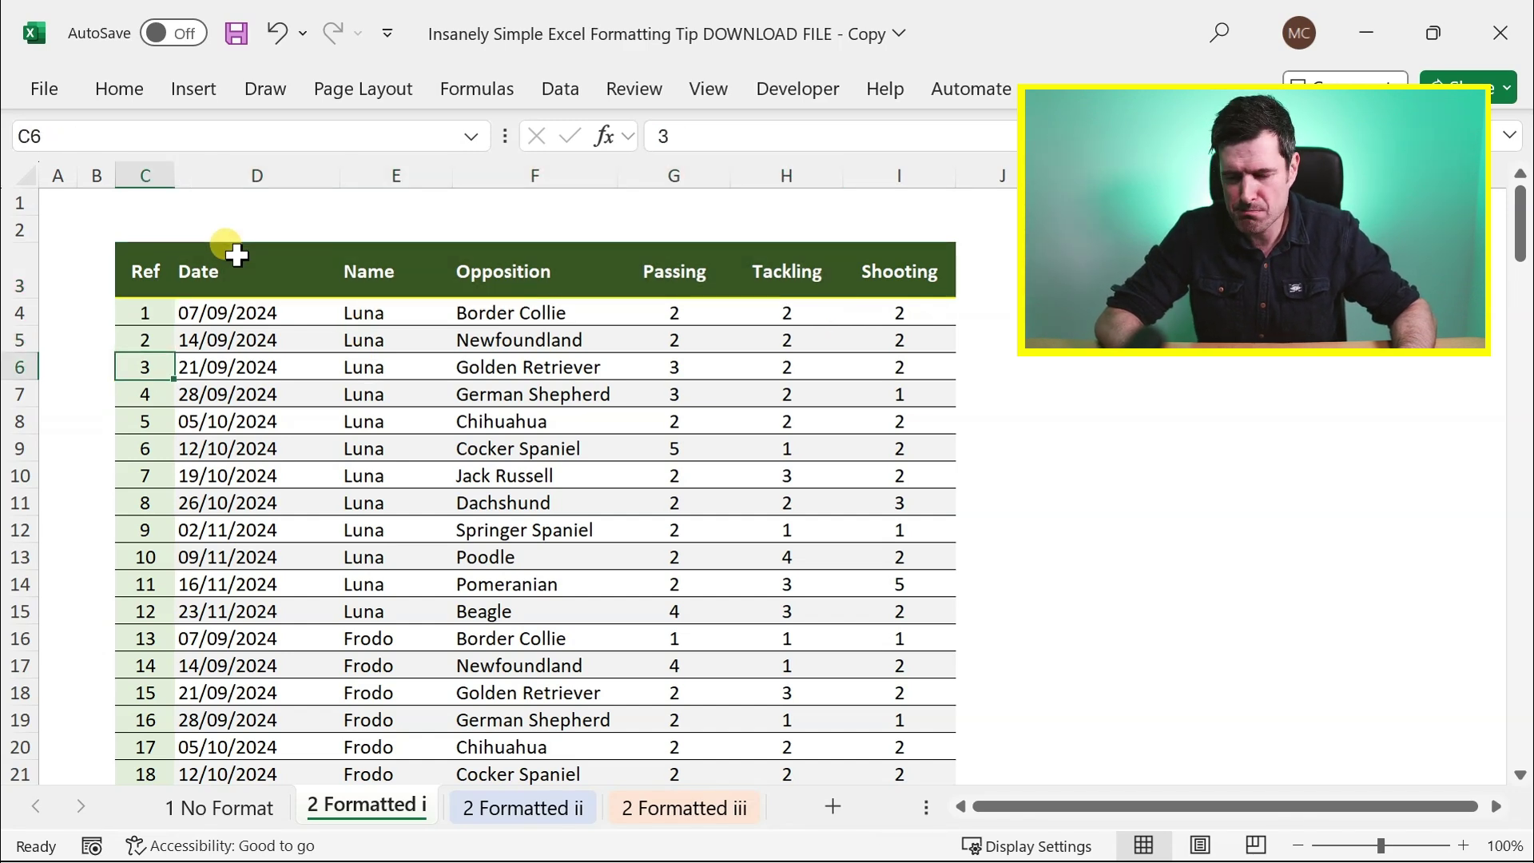
Back on 1 No Format, select the header row starting from A1
key("ctrl+Page_Up")
key("Up")
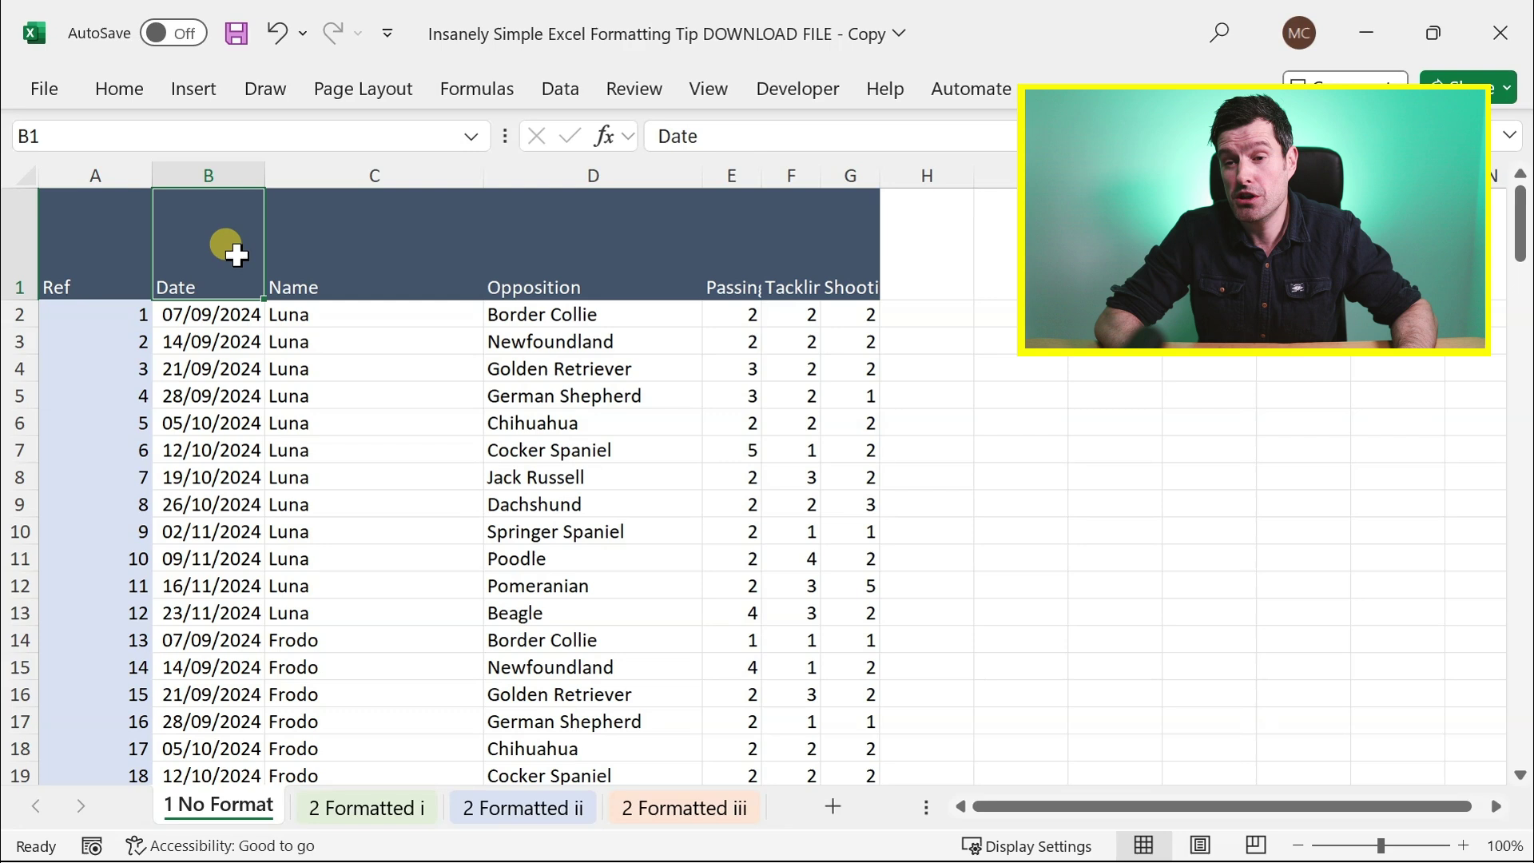
key("Left")
key("shift+Right")
key("shift+Right")
key("shift+Right")
key("shift+Right")
key("shift+Right")
key("shift+Right")
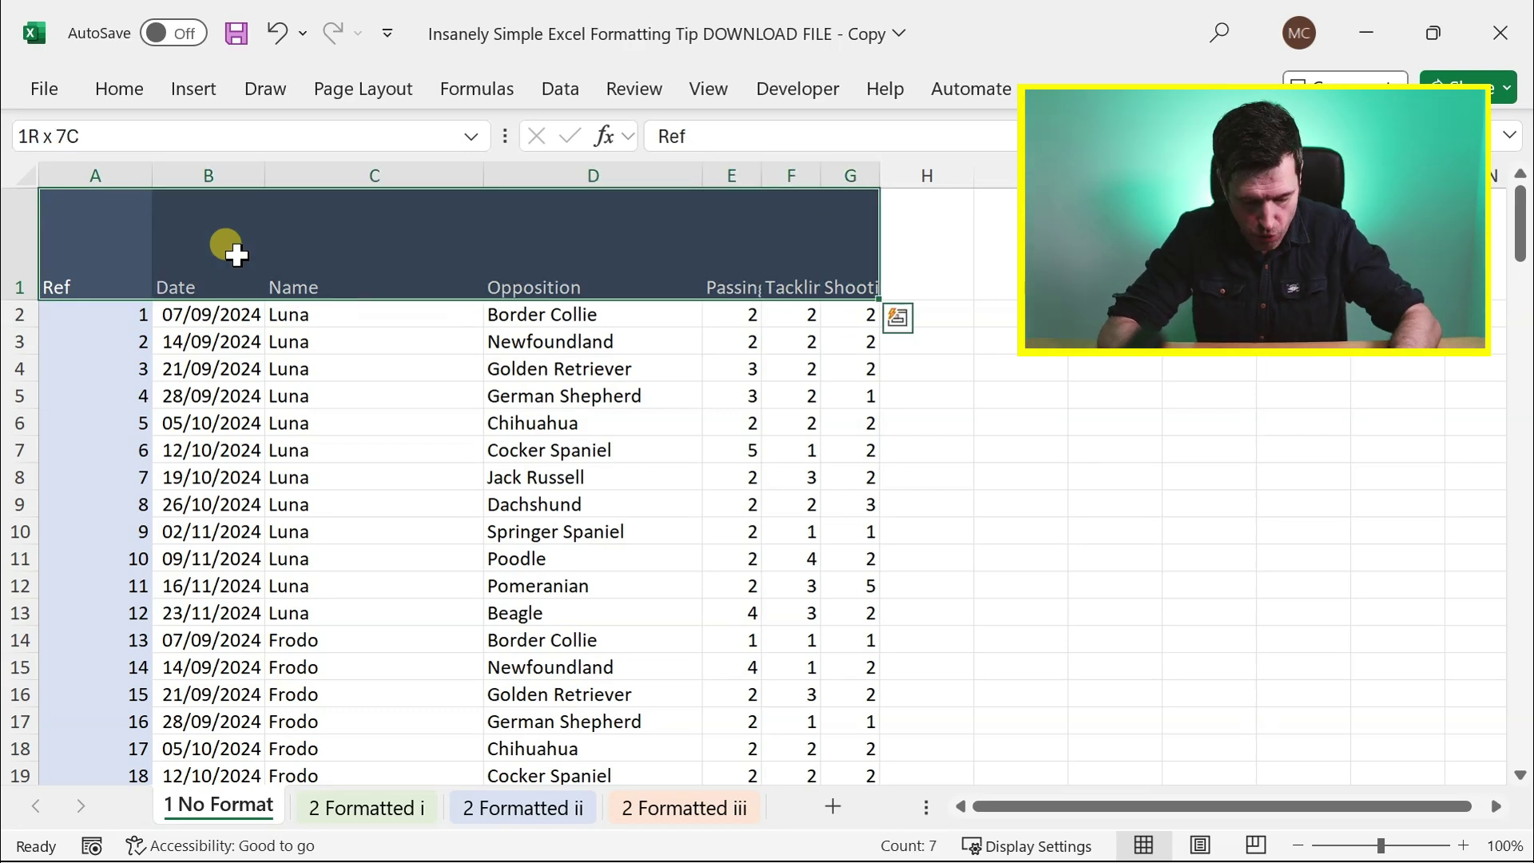
Open the Format Cells dialog for the selected header row
key("alt+h")
key("o")
key("e")
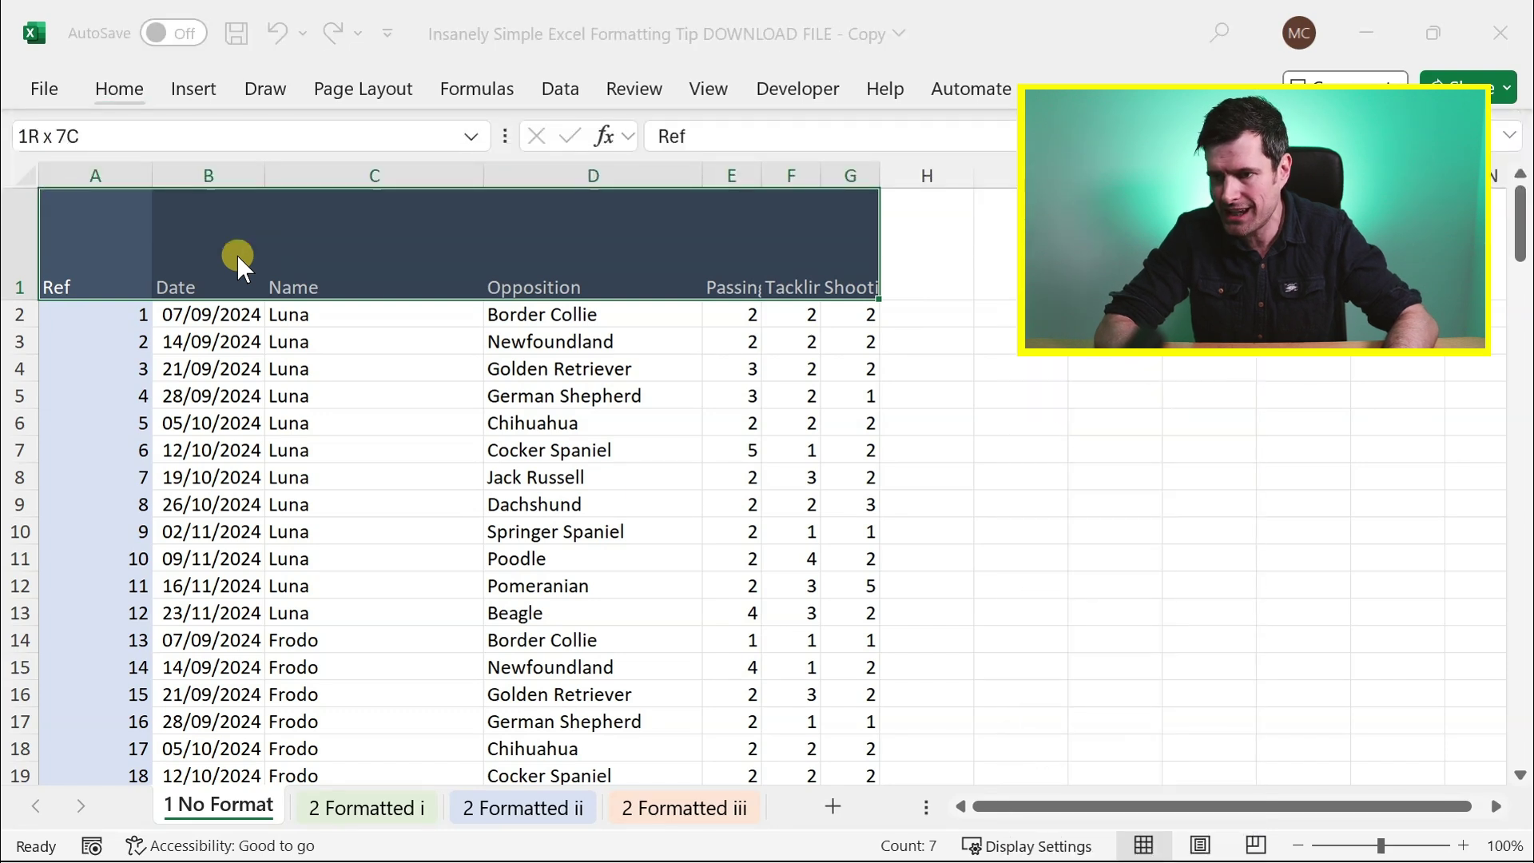
key("Escape")
right_click(302, 256)
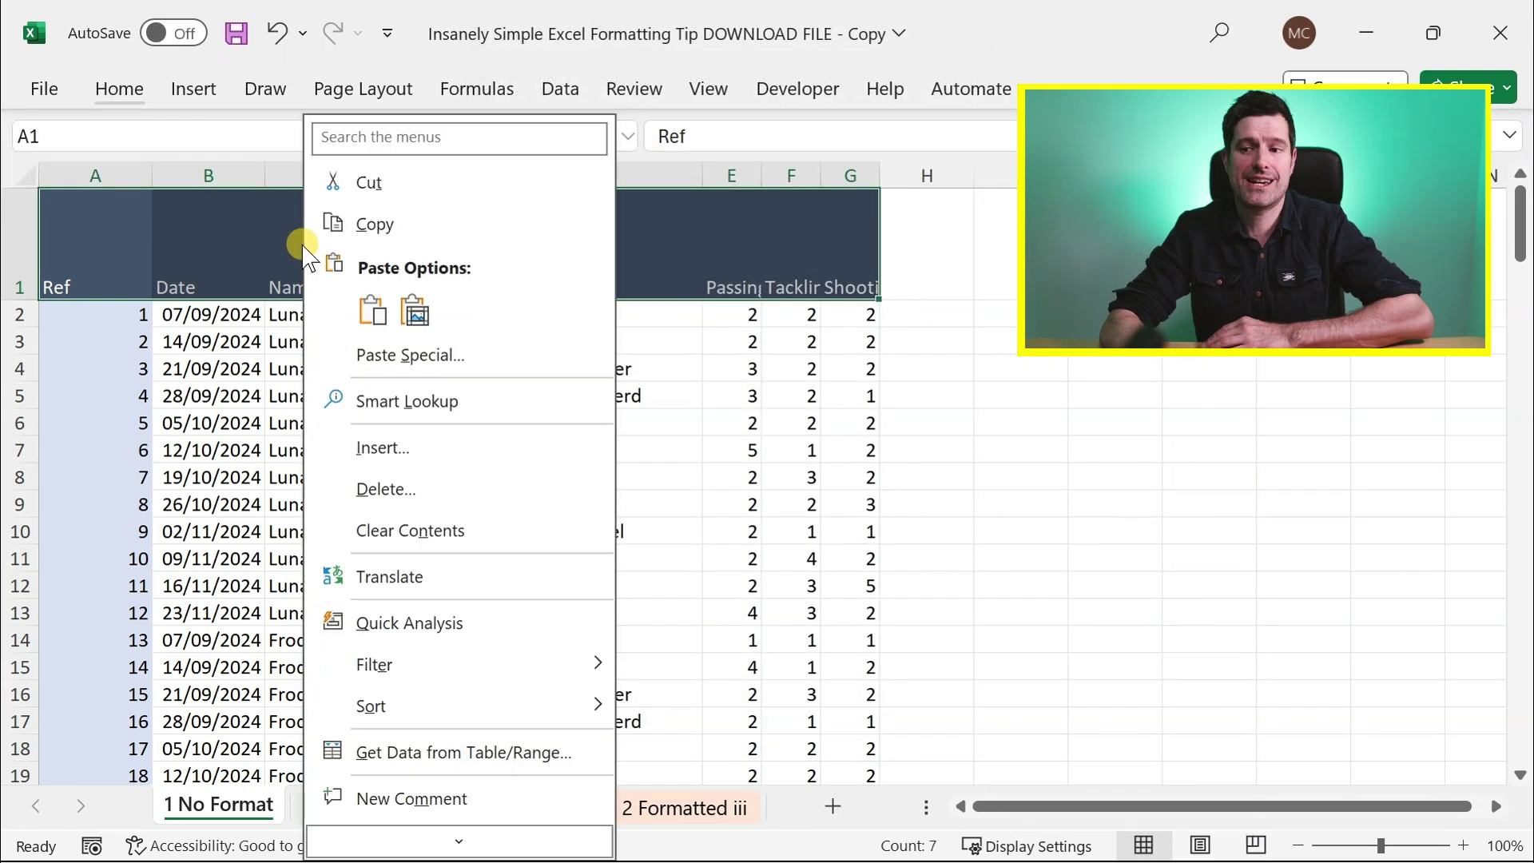
key("Escape")
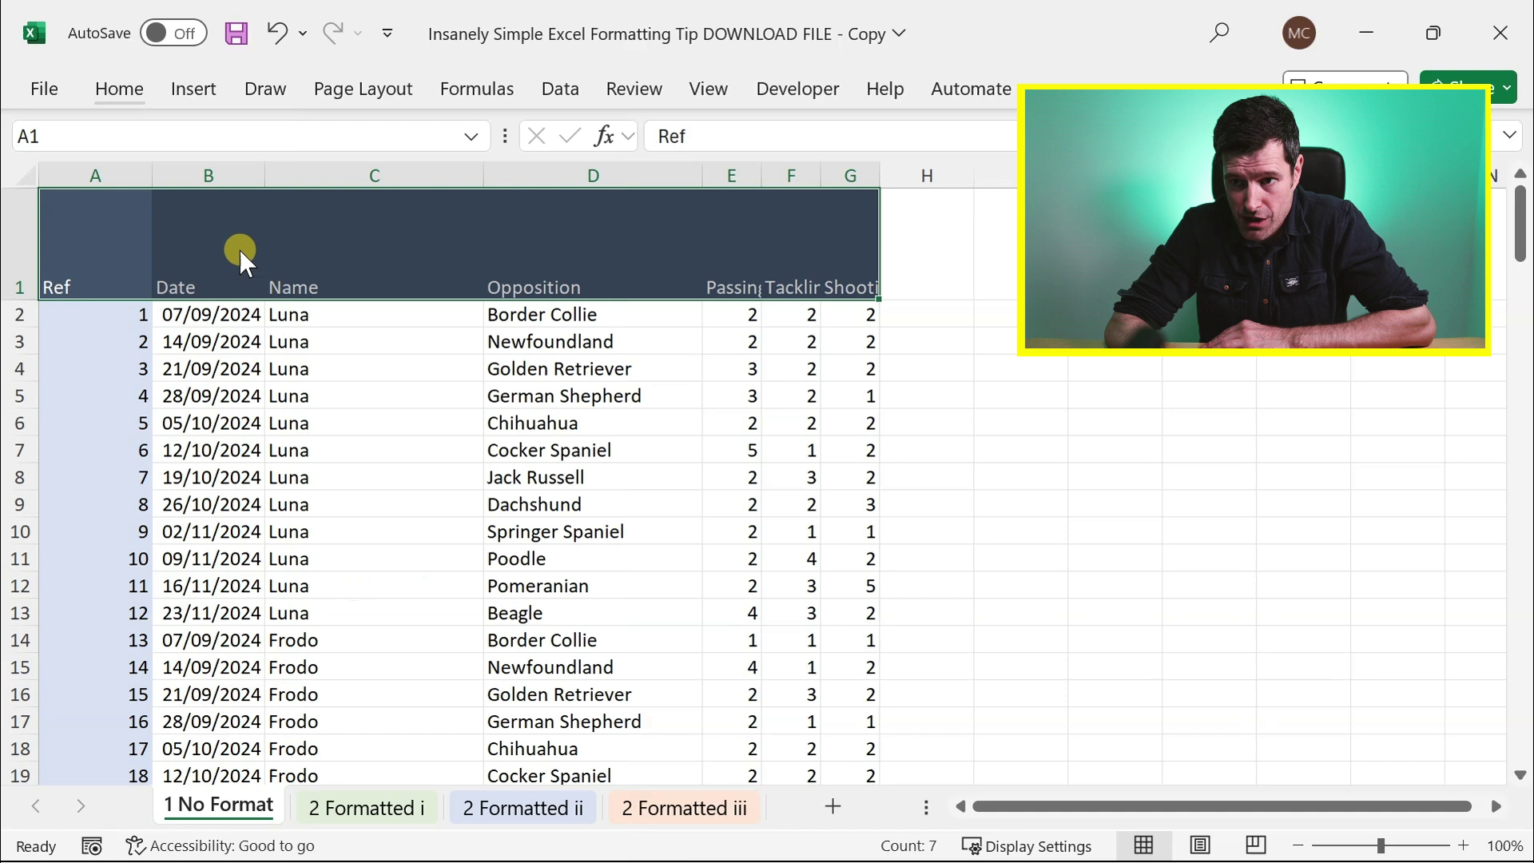
right_click(238, 249)
scroll(453, 723, "down", 3)
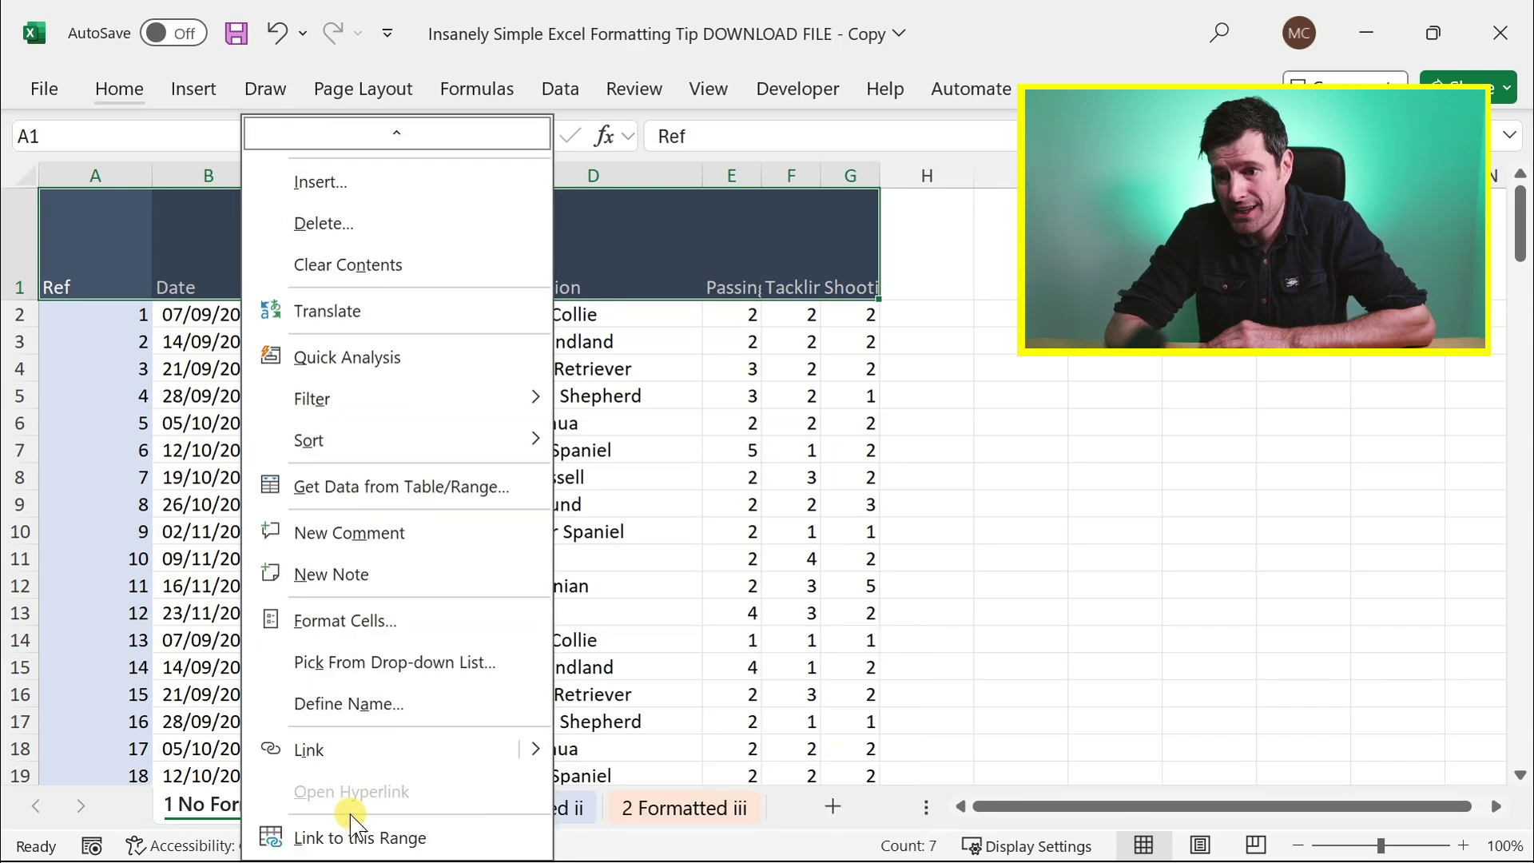
left_click(426, 621)
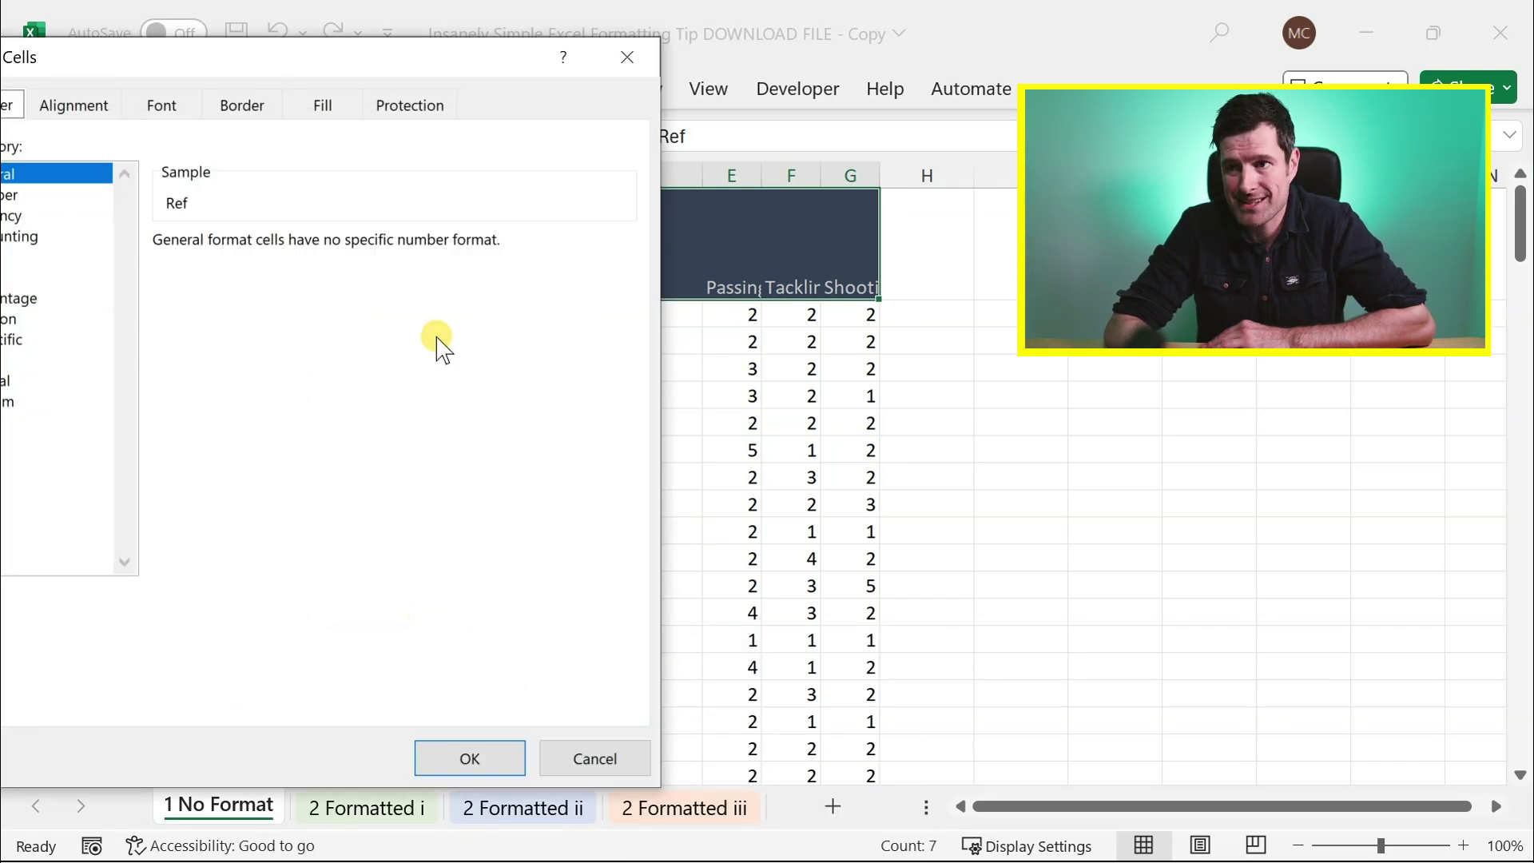
left_click_drag(438, 69, 860, 118)
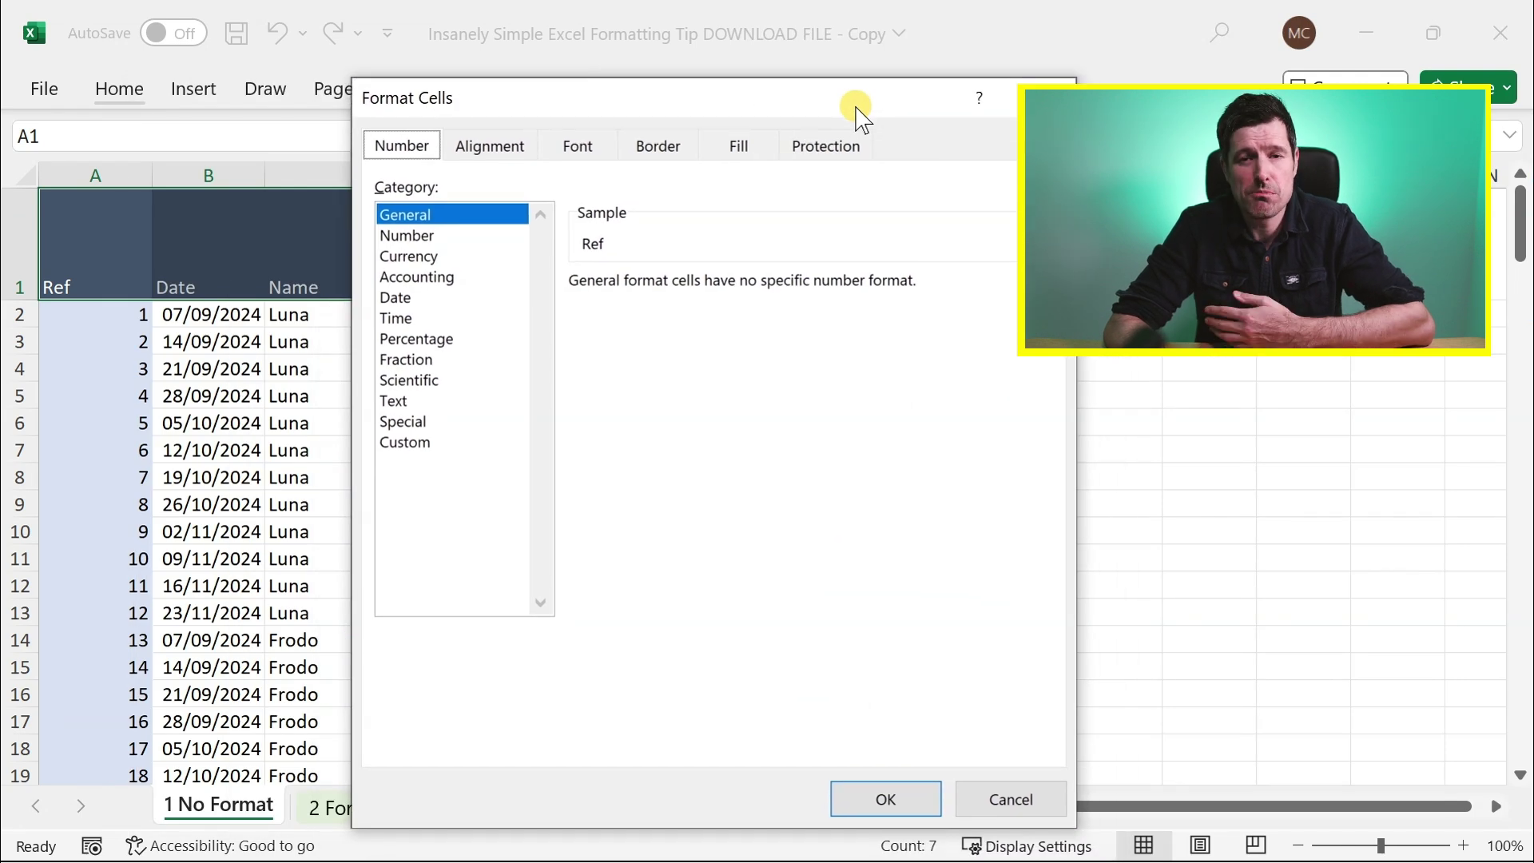
Apply an orange-gold bottom border line to the header cells
left_click(678, 149)
left_click(540, 473)
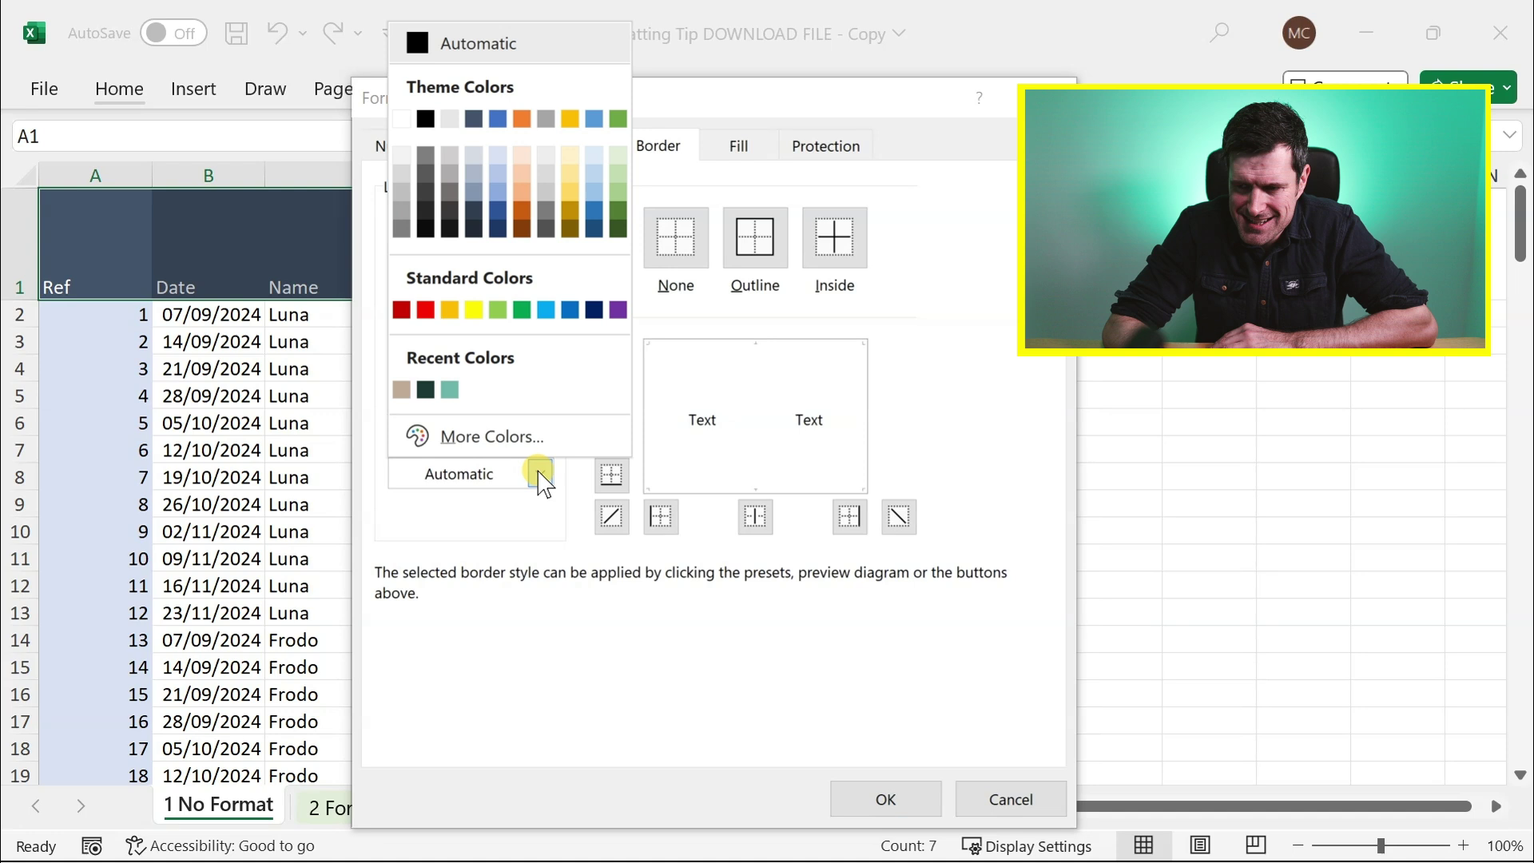
left_click(446, 312)
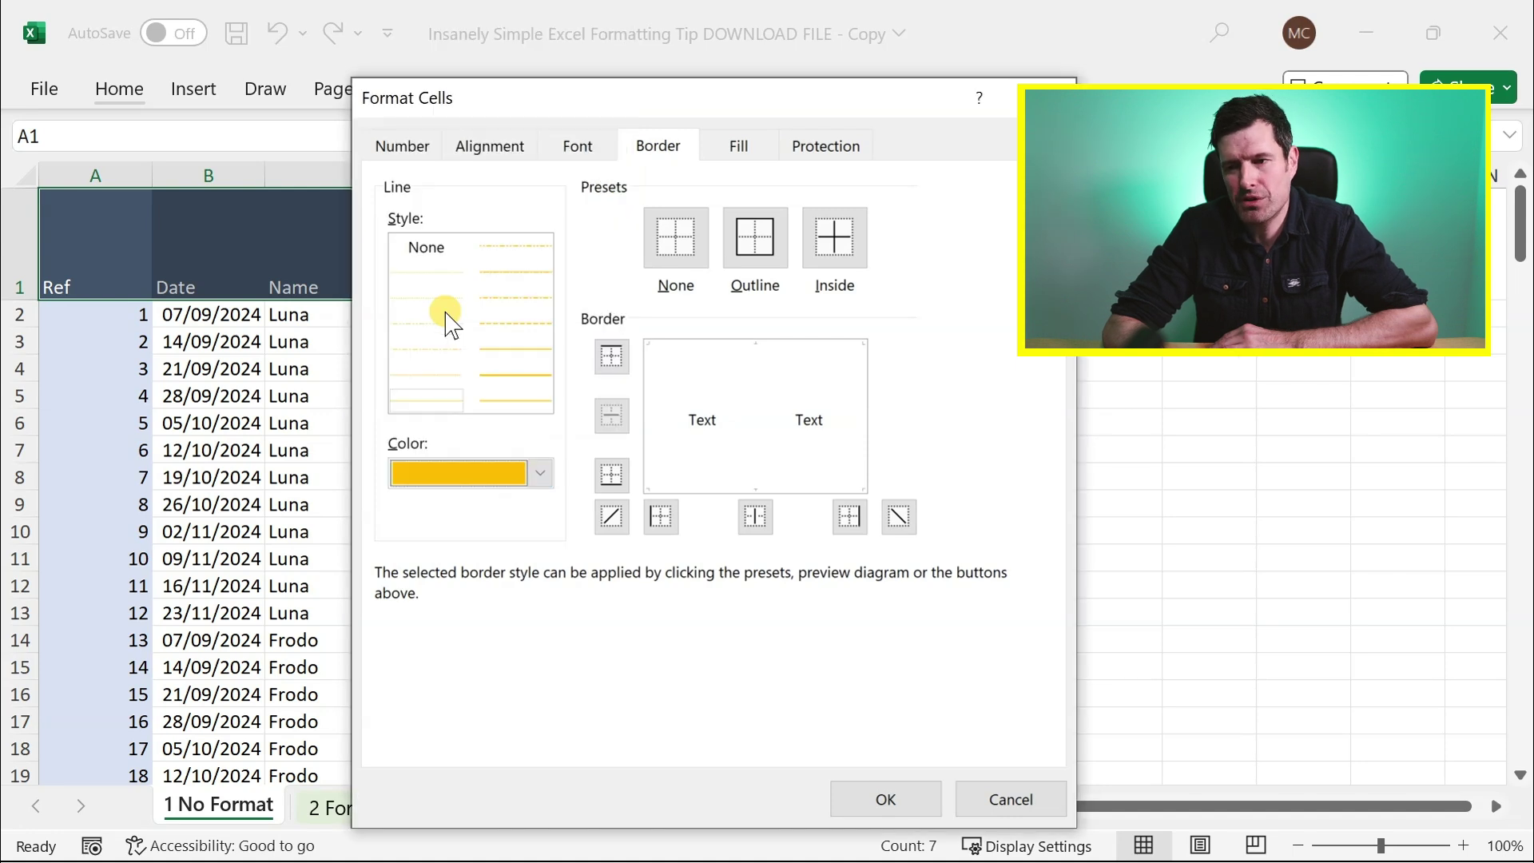
left_click(500, 352)
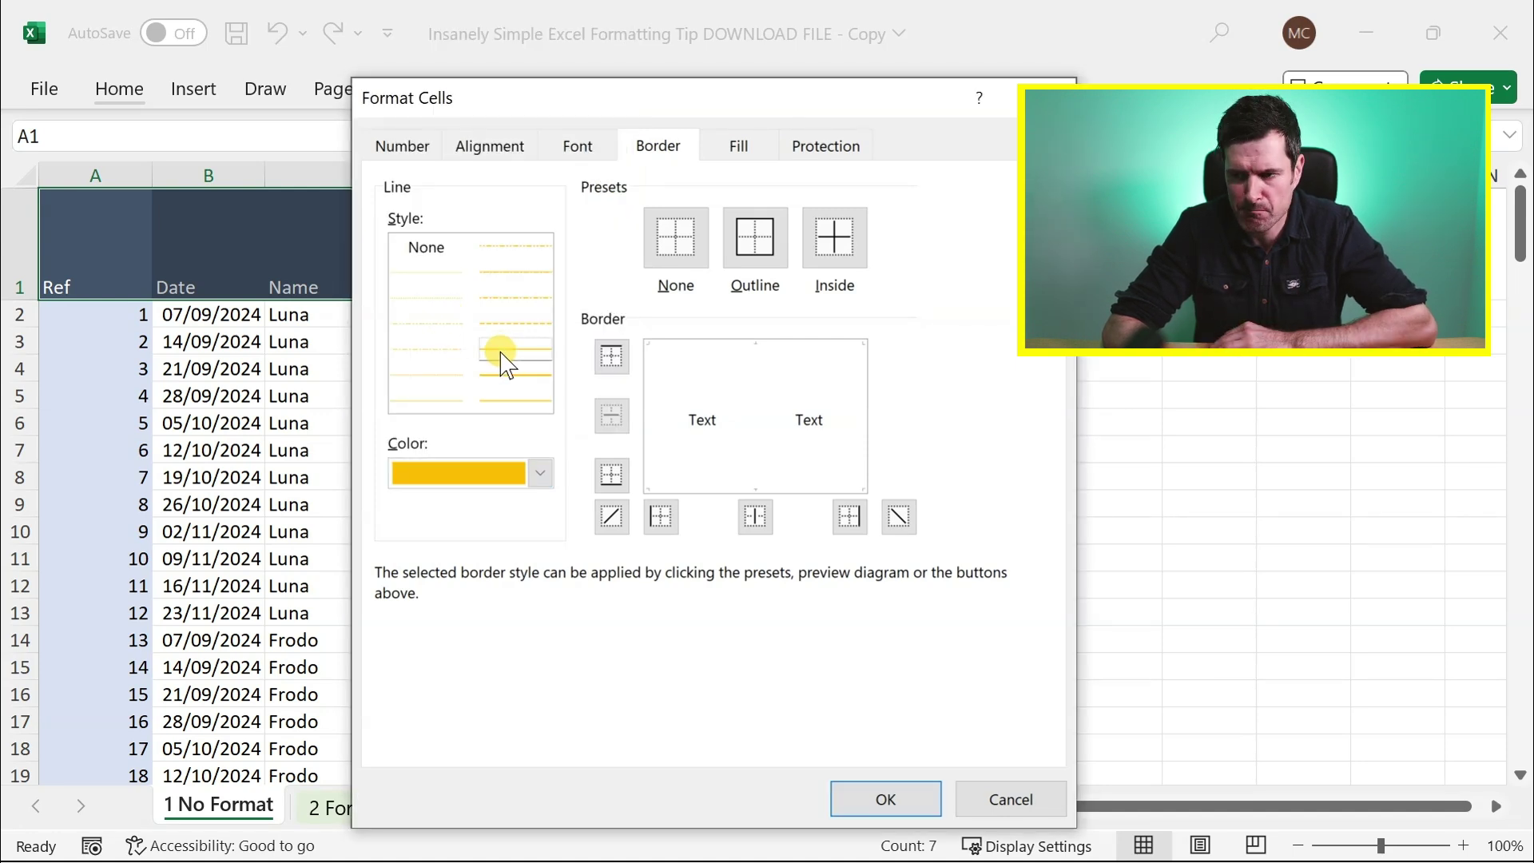
left_click(679, 490)
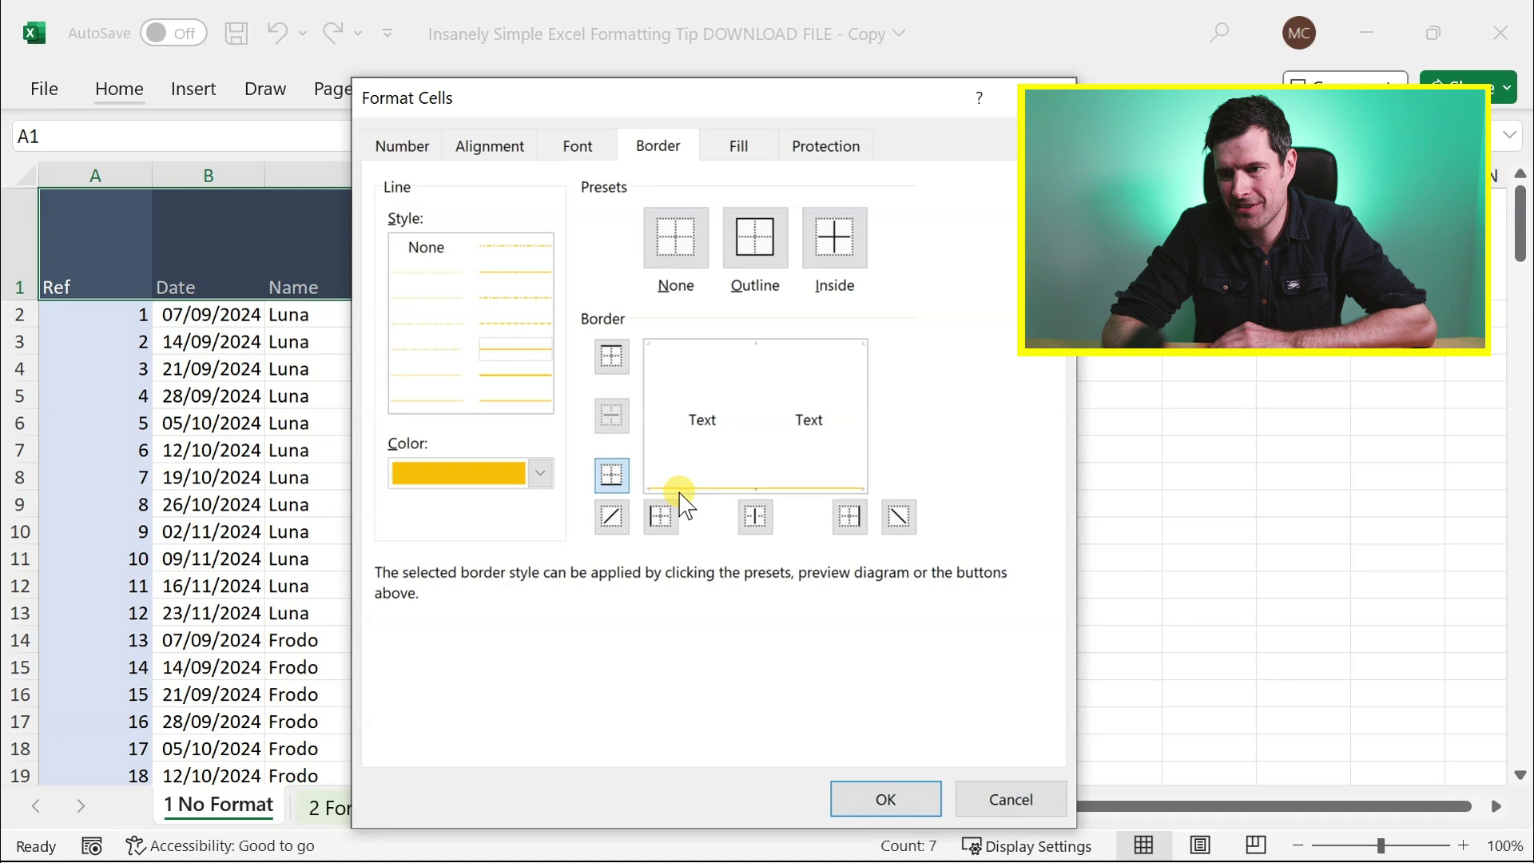
left_click(539, 350)
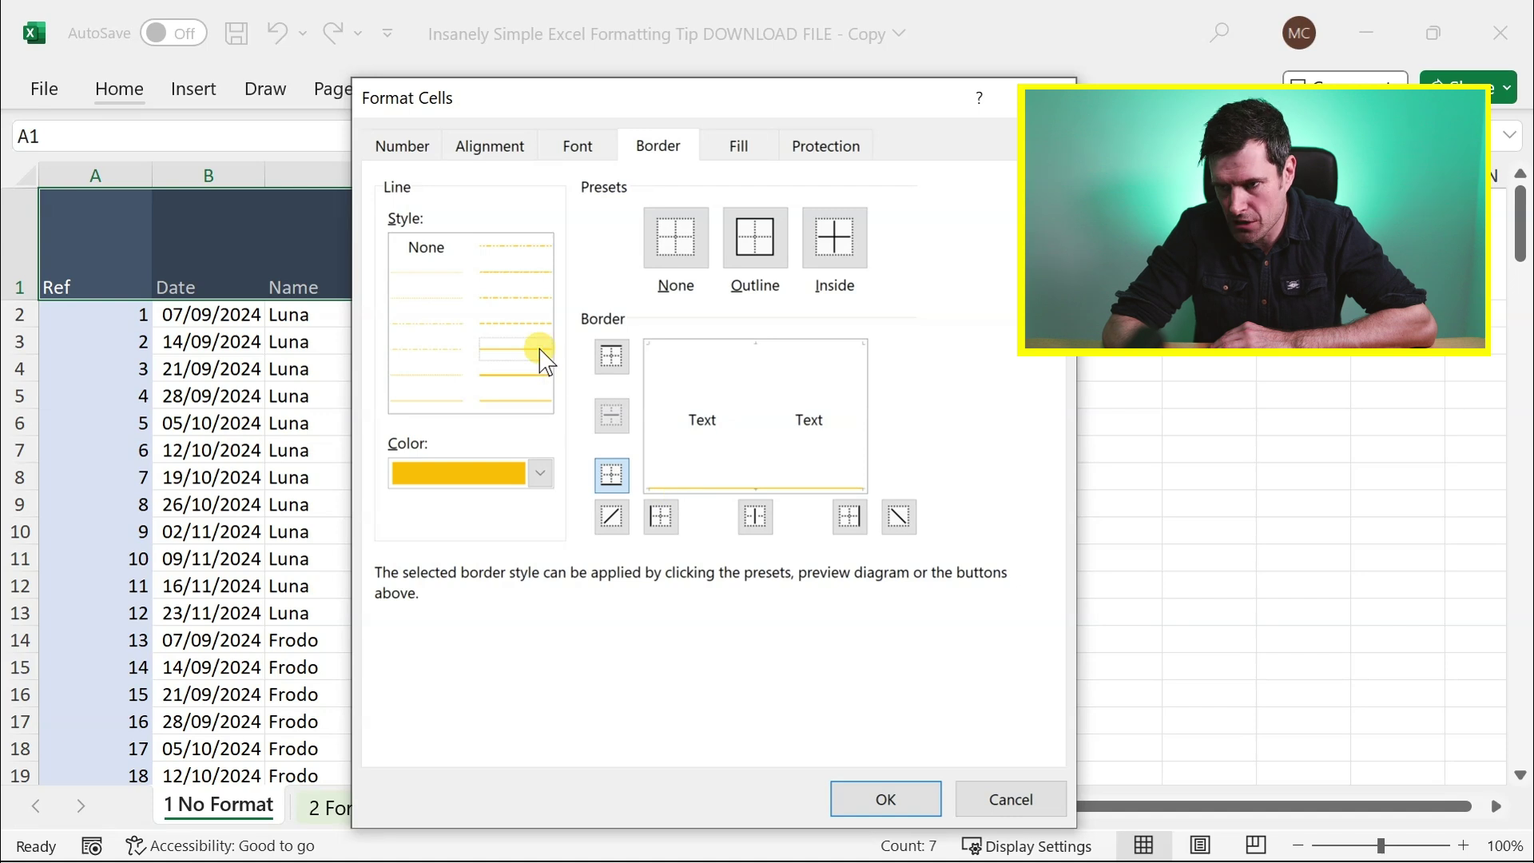
left_click(883, 798)
left_click(976, 480)
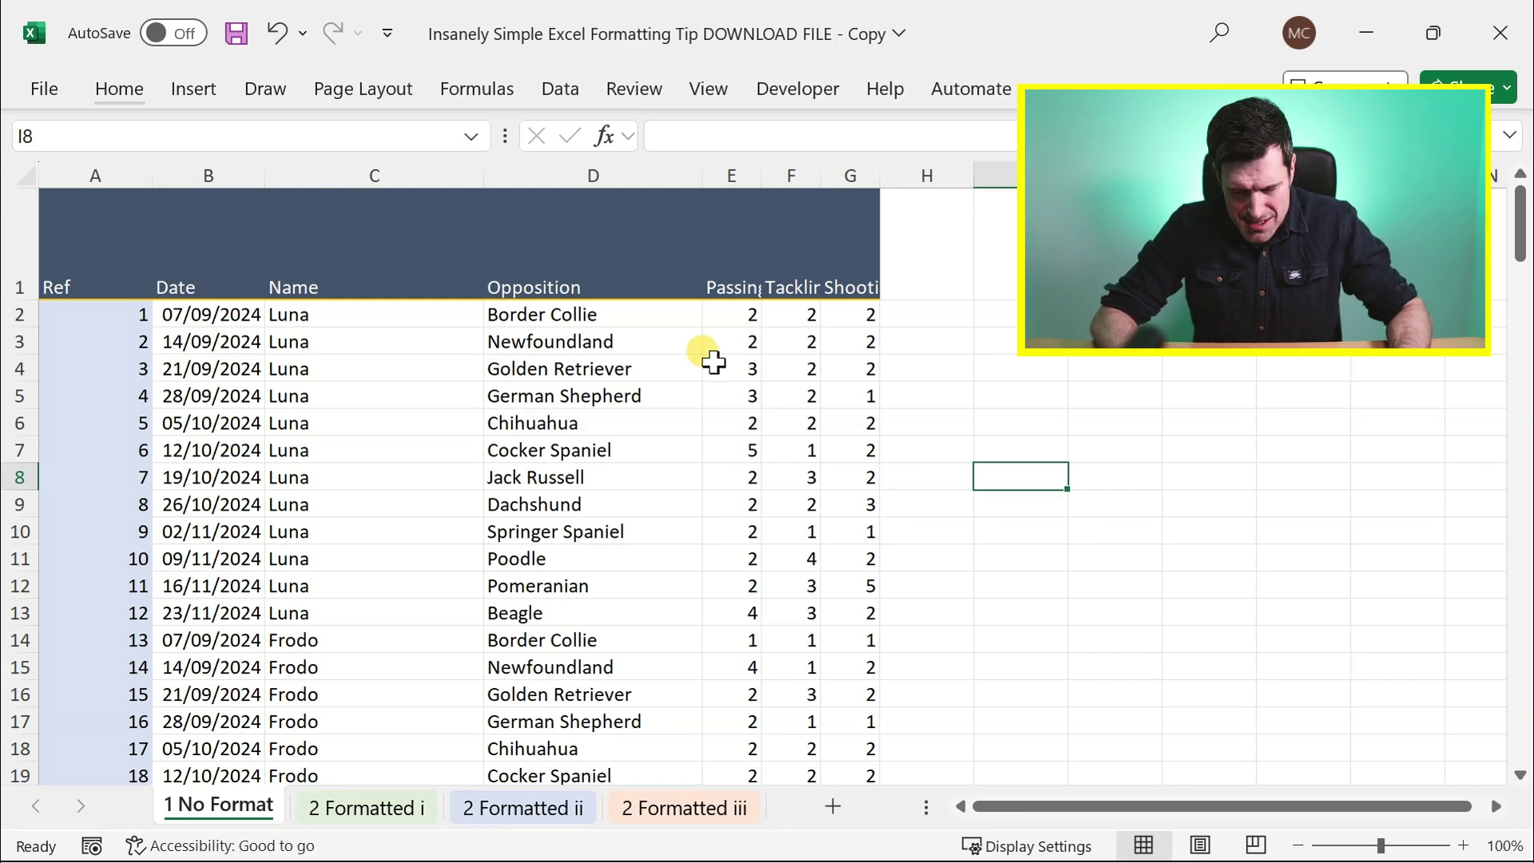
key("ctrl+Page_Down")
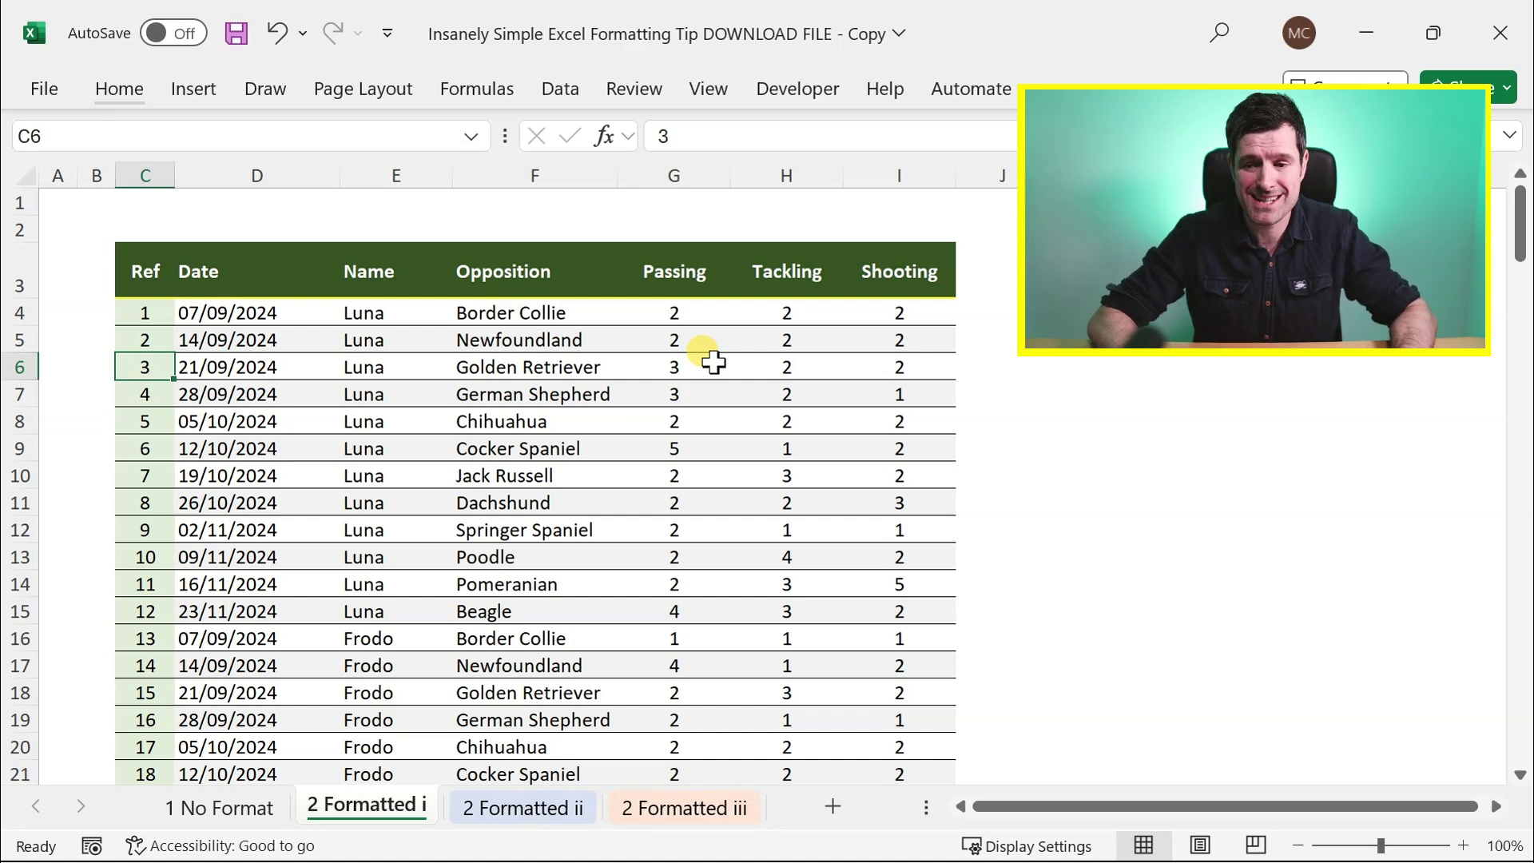
key("ctrl+Page_Up")
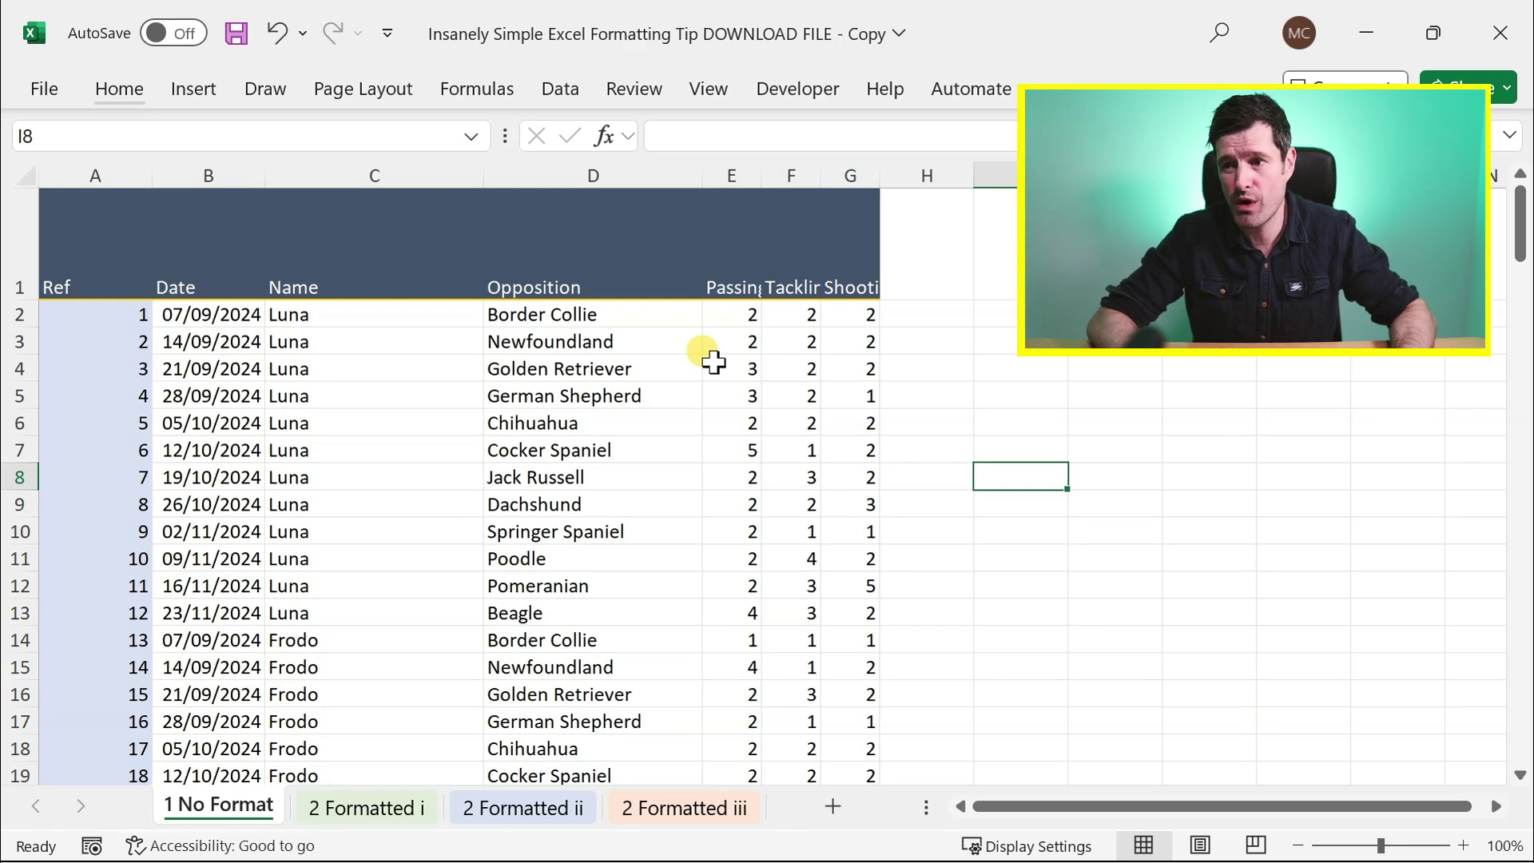
key("ctrl+Page_Down")
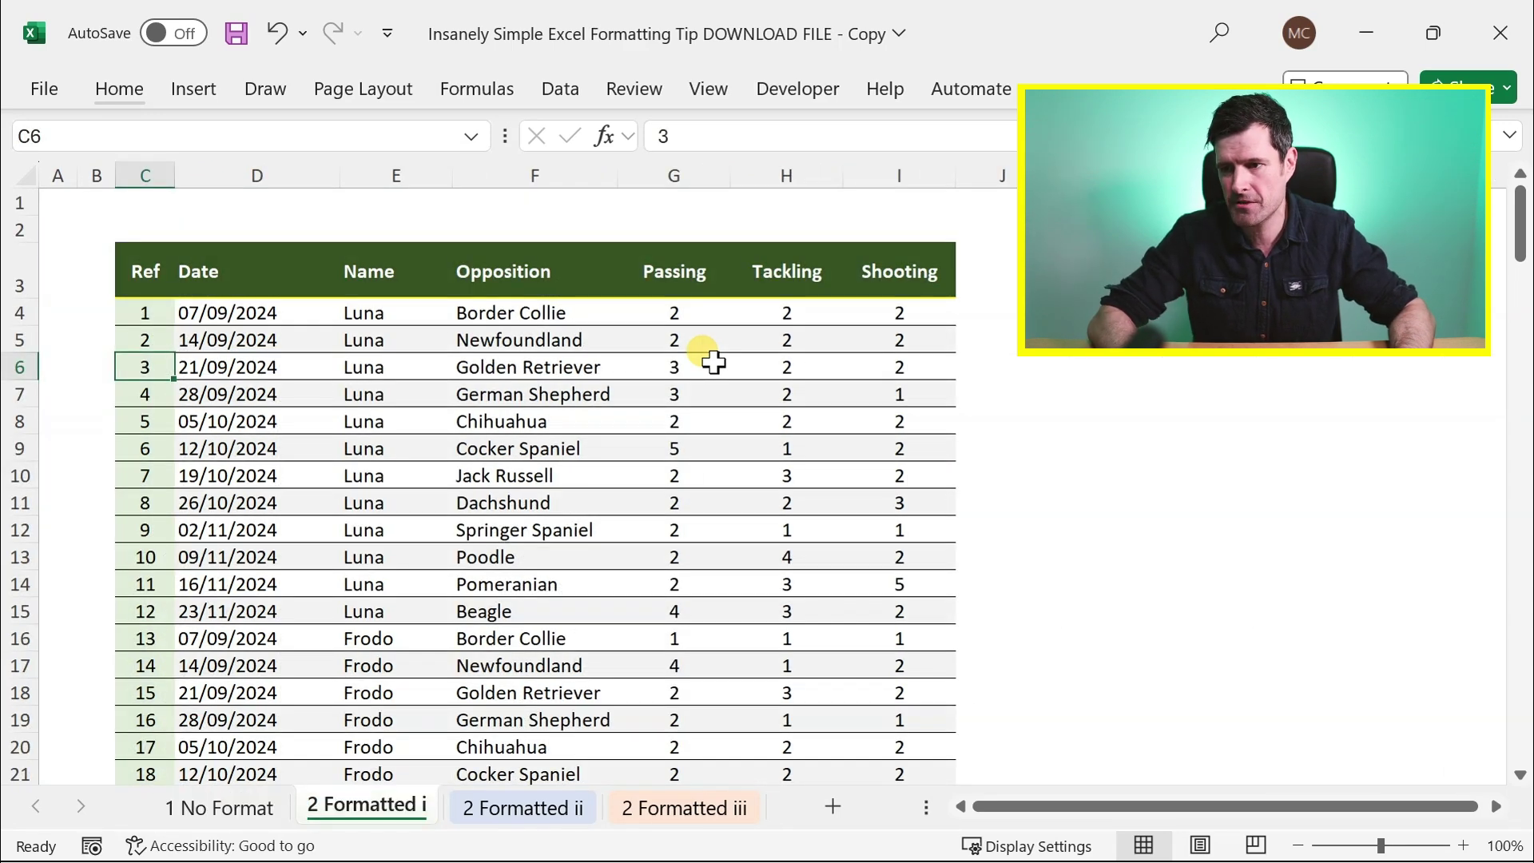
left_click(703, 359)
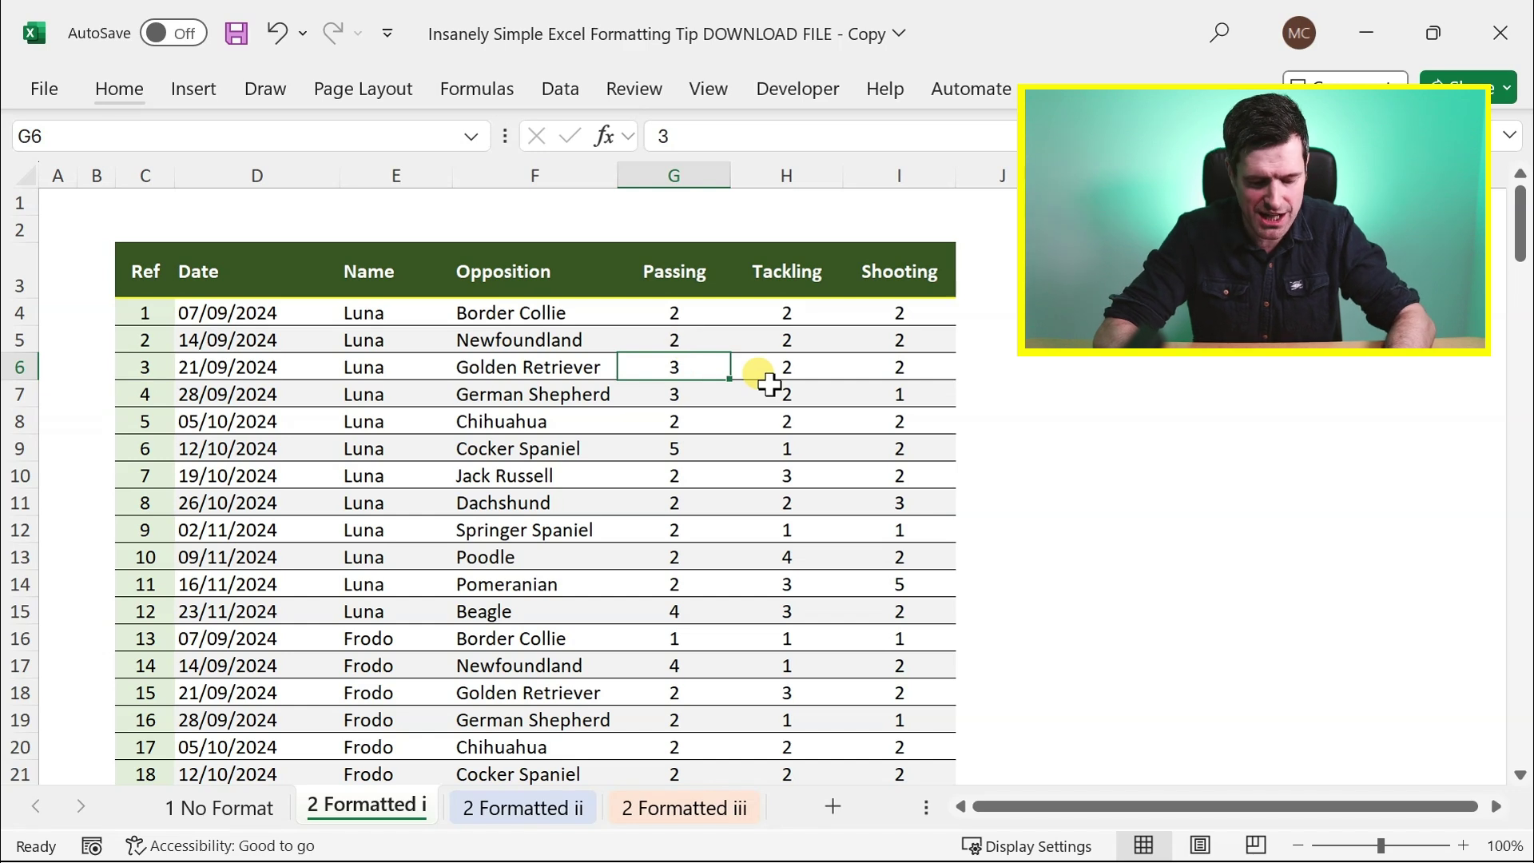
key("alt")
key("h")
key("o")
key("w")
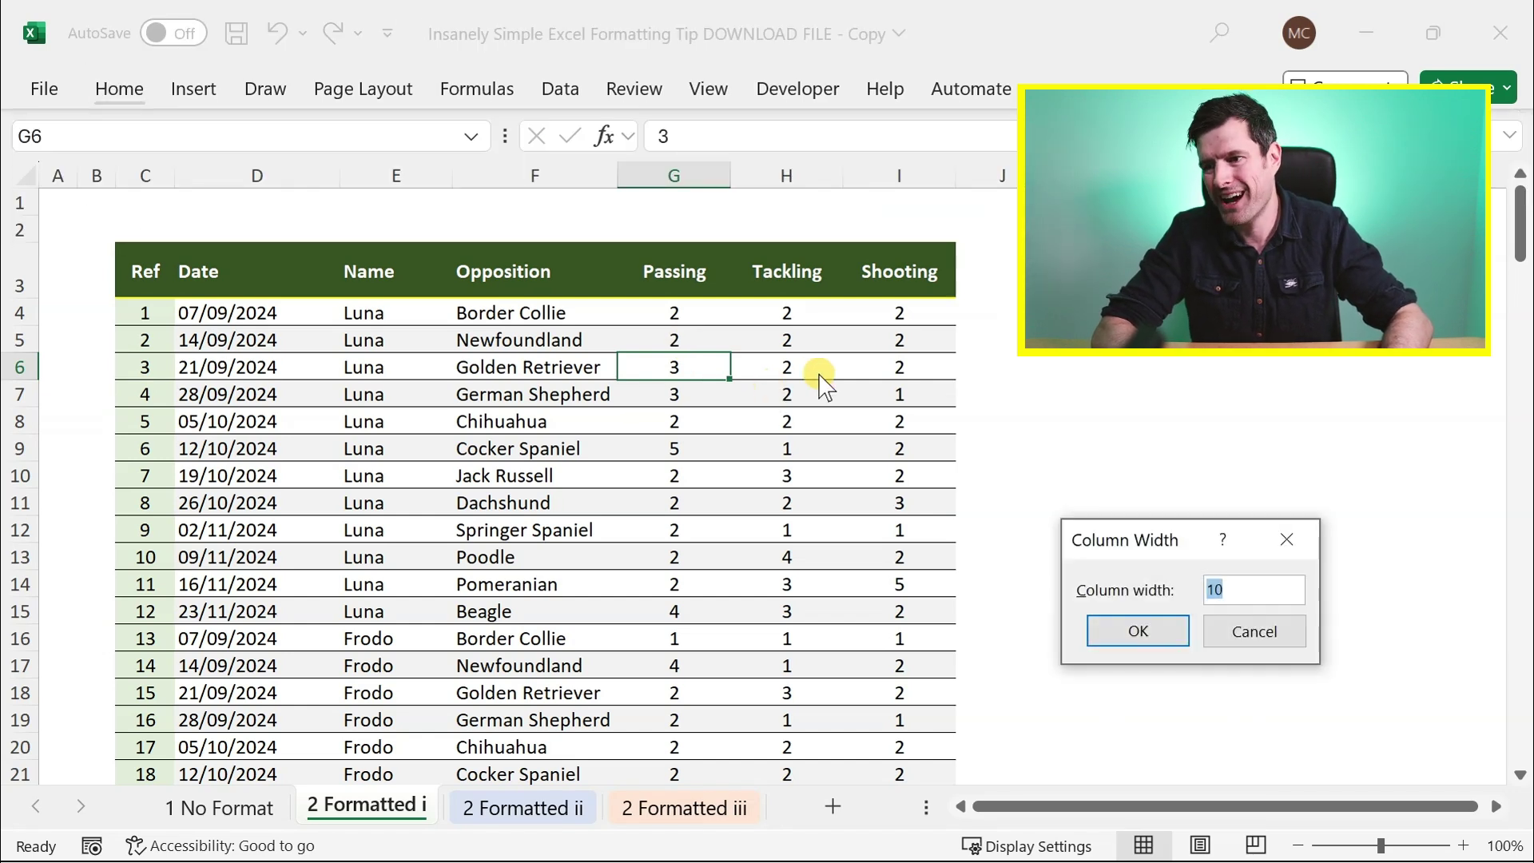
key("Escape")
left_click(820, 372)
key("alt+h")
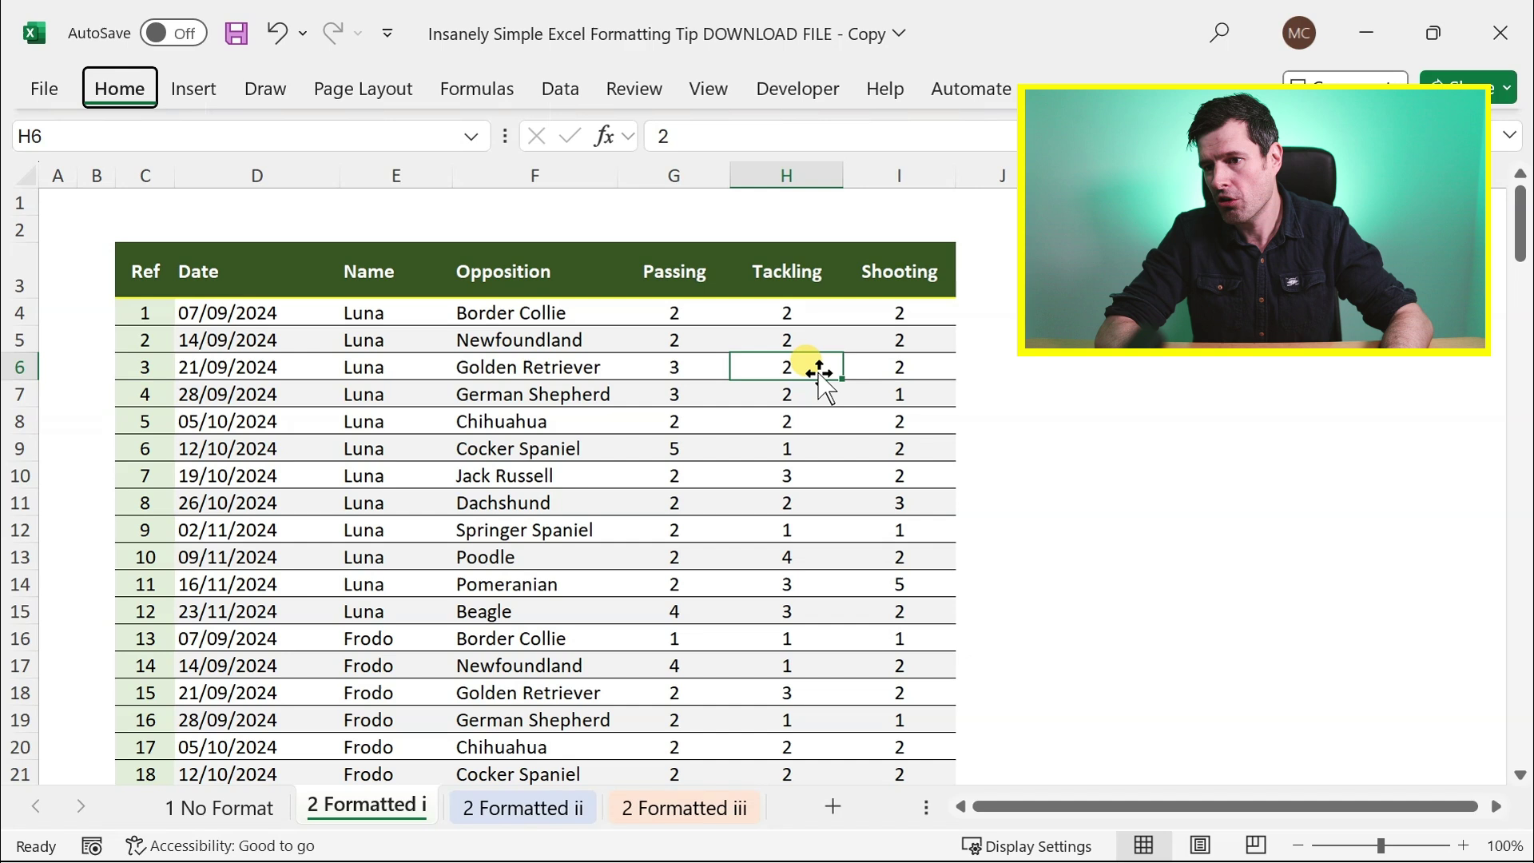
key("o")
key("w")
key("Escape")
key("Left")
key("Left")
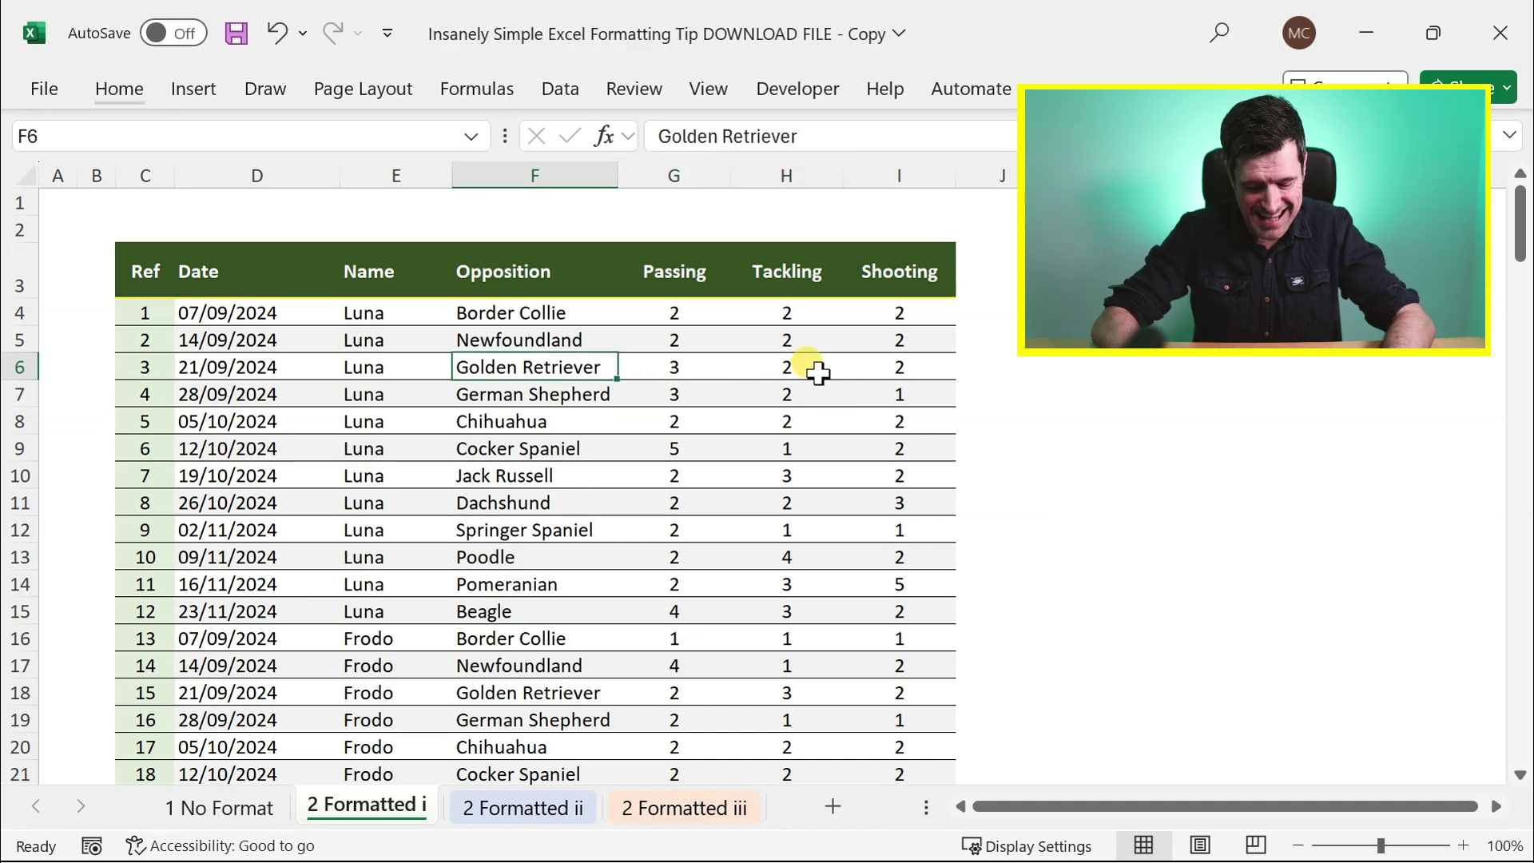
key("alt")
key("h")
key("o")
key("w")
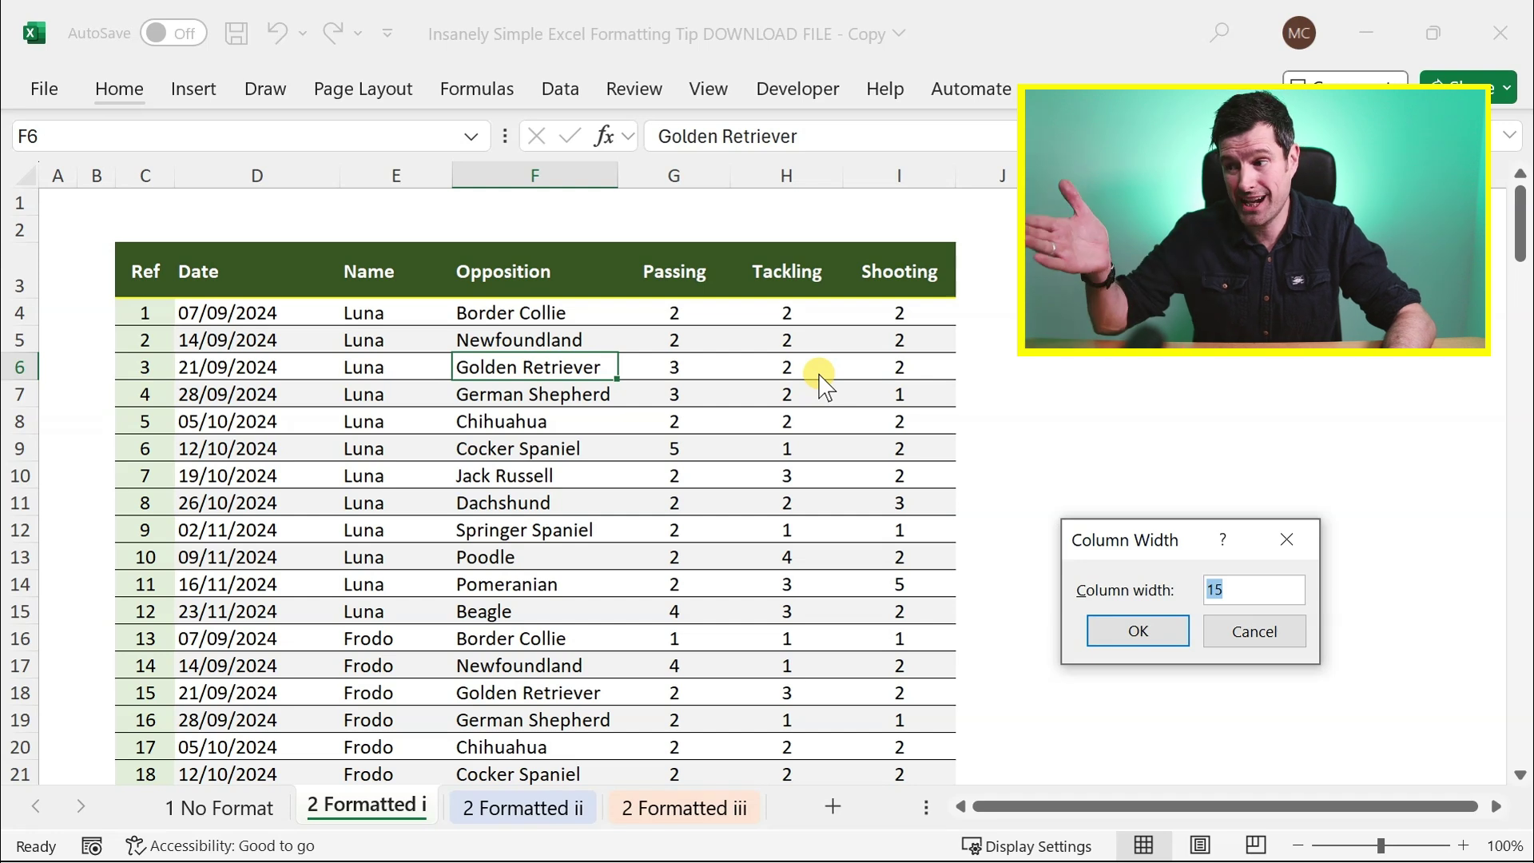
key("Escape")
key("Left")
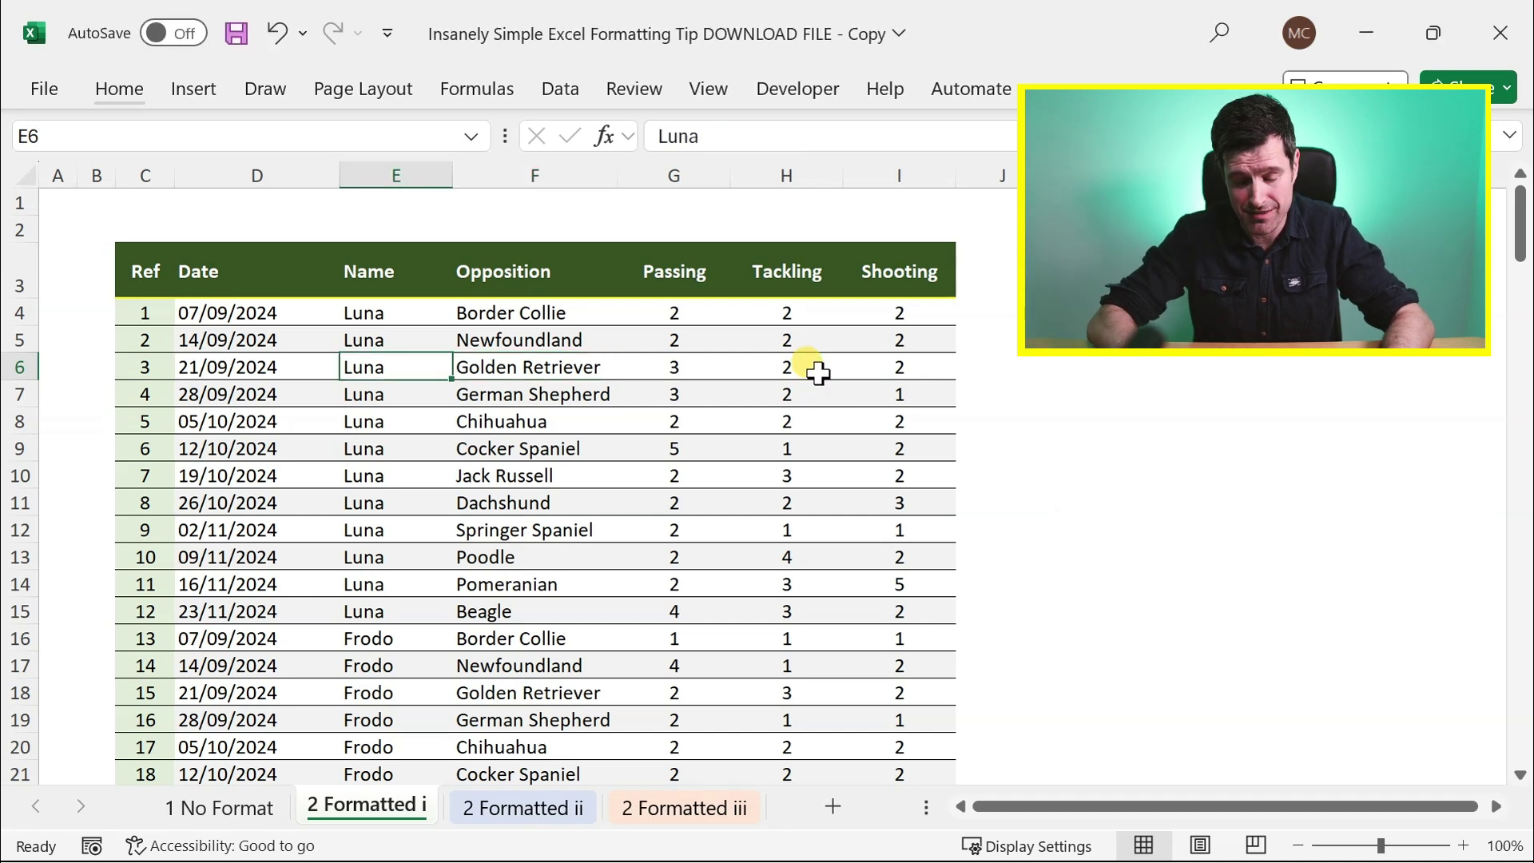
key("alt+h")
key("o")
key("w")
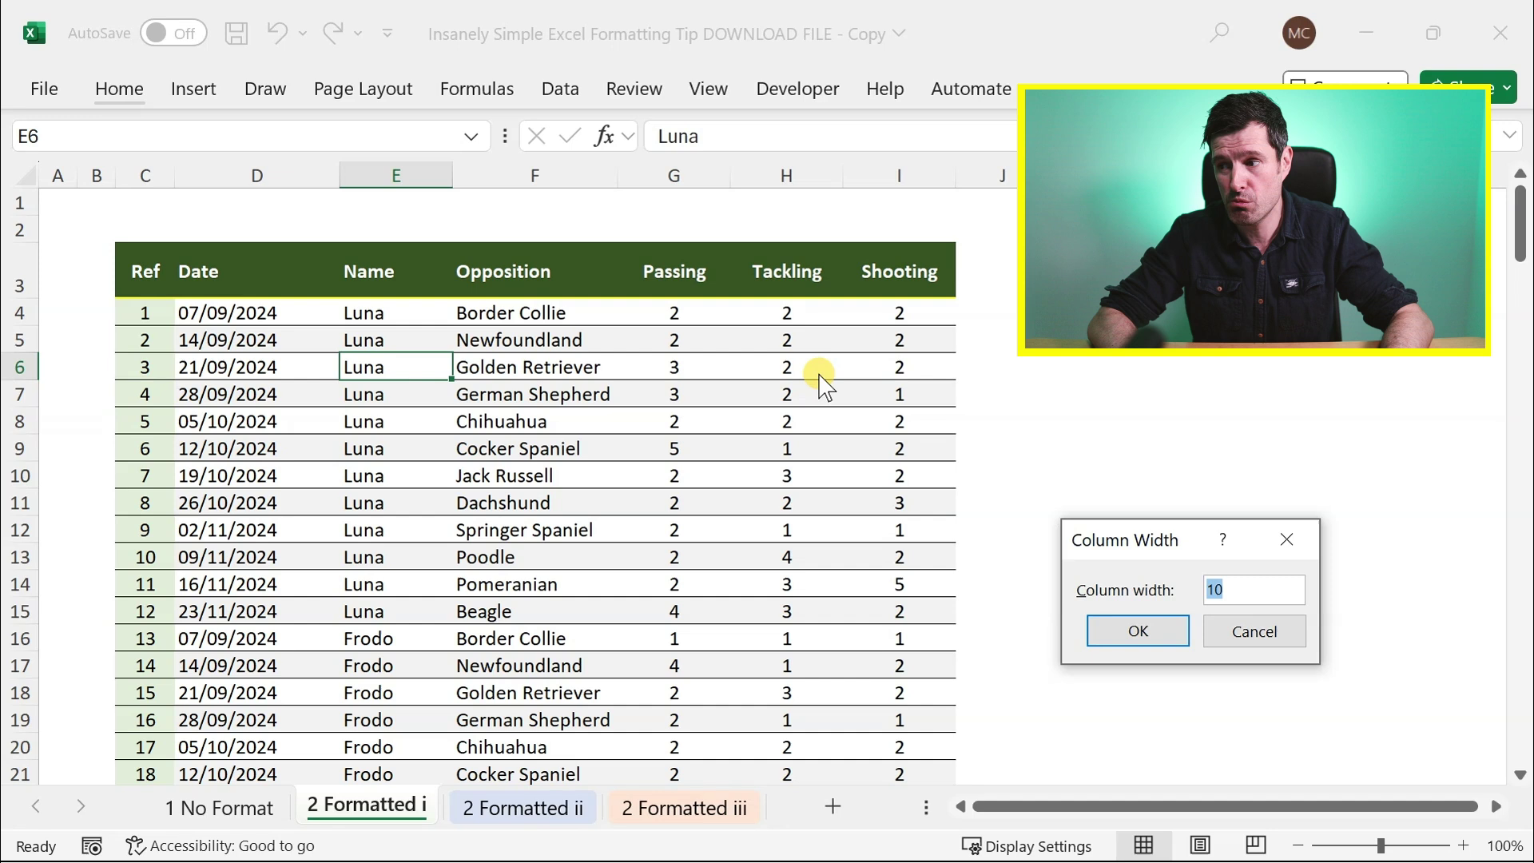
key("Escape")
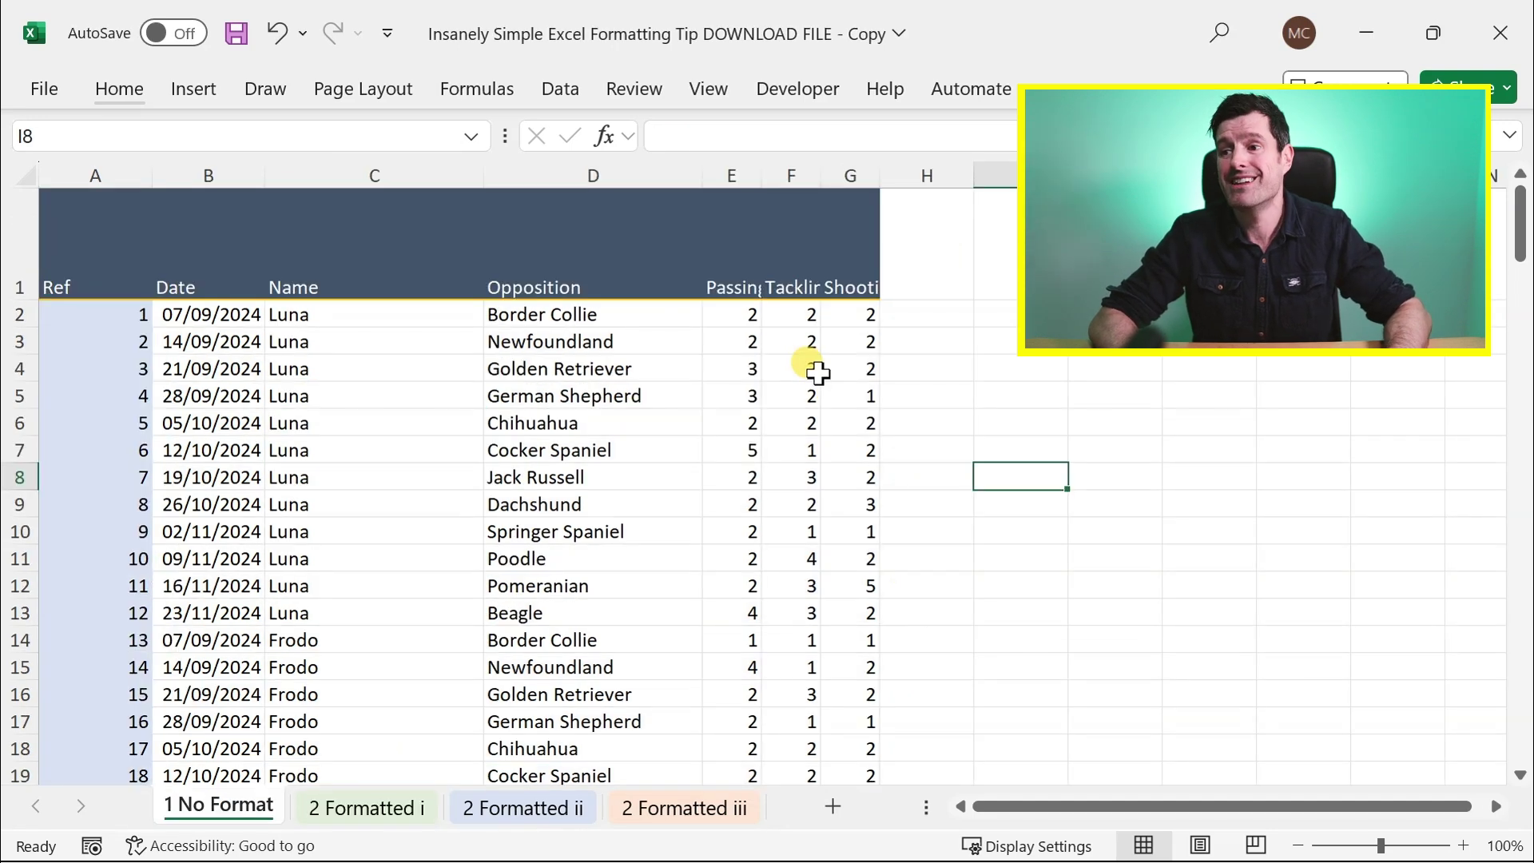
Set the three score columns E to G to width 15
key("Left")
key("Left")
key("Left")
key("Left")
key("shift+Right")
key("shift+Right")
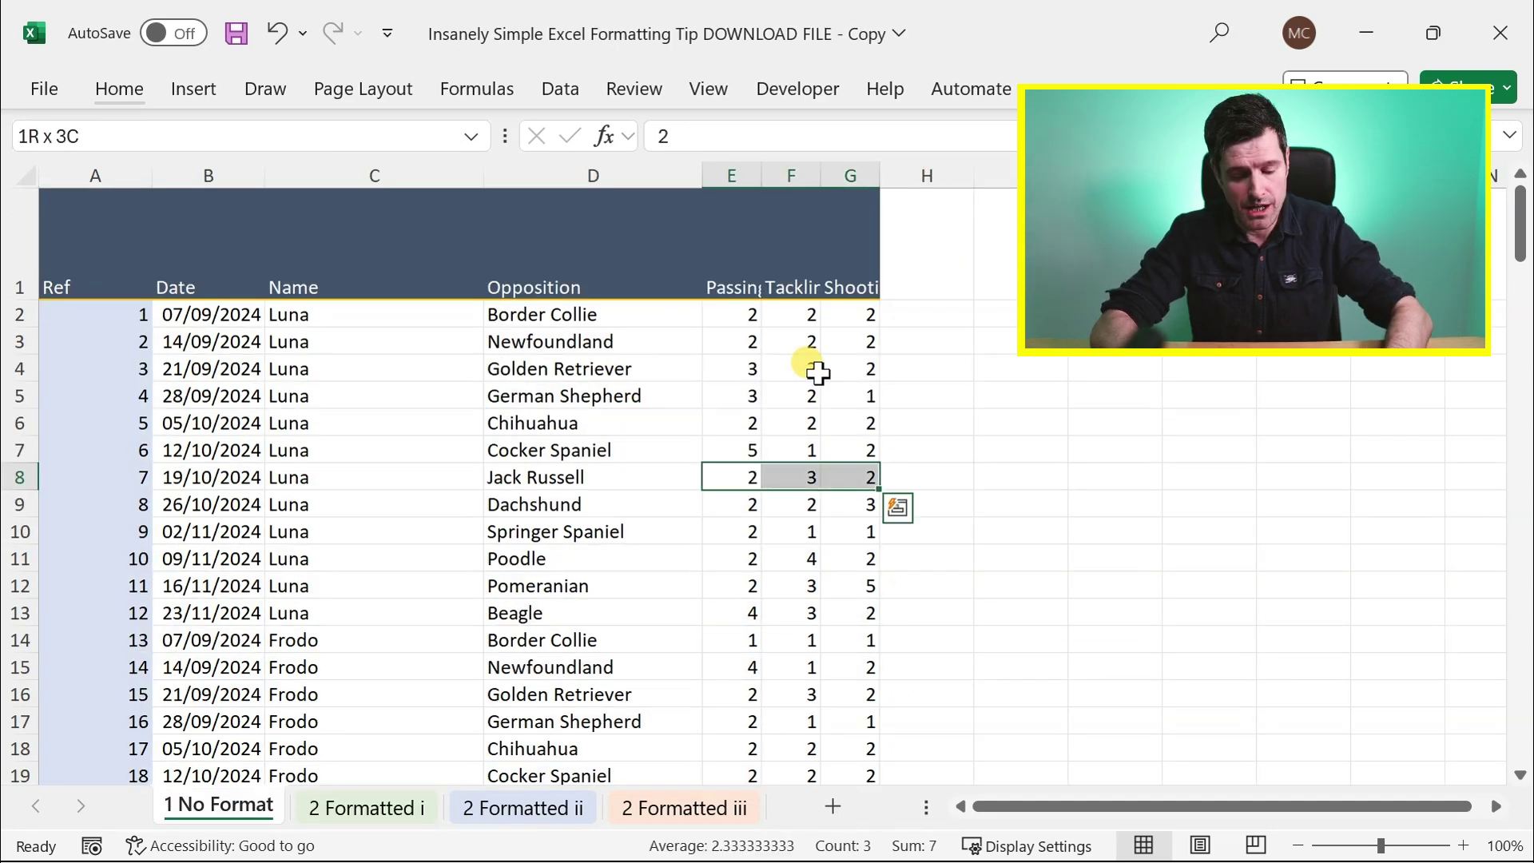
key("alt+h")
type("ow")
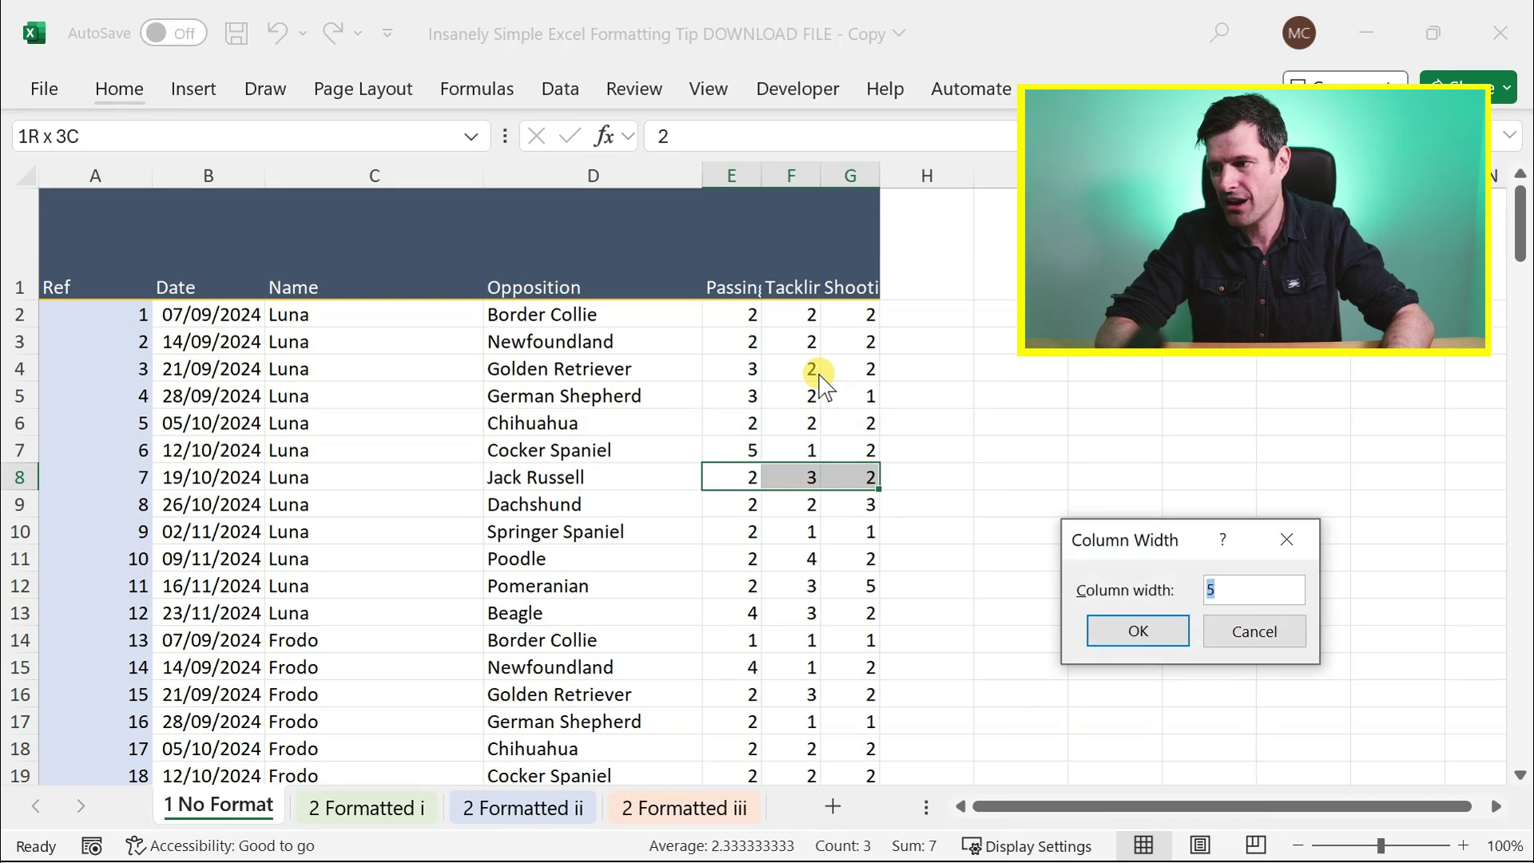
type("15")
key("Return")
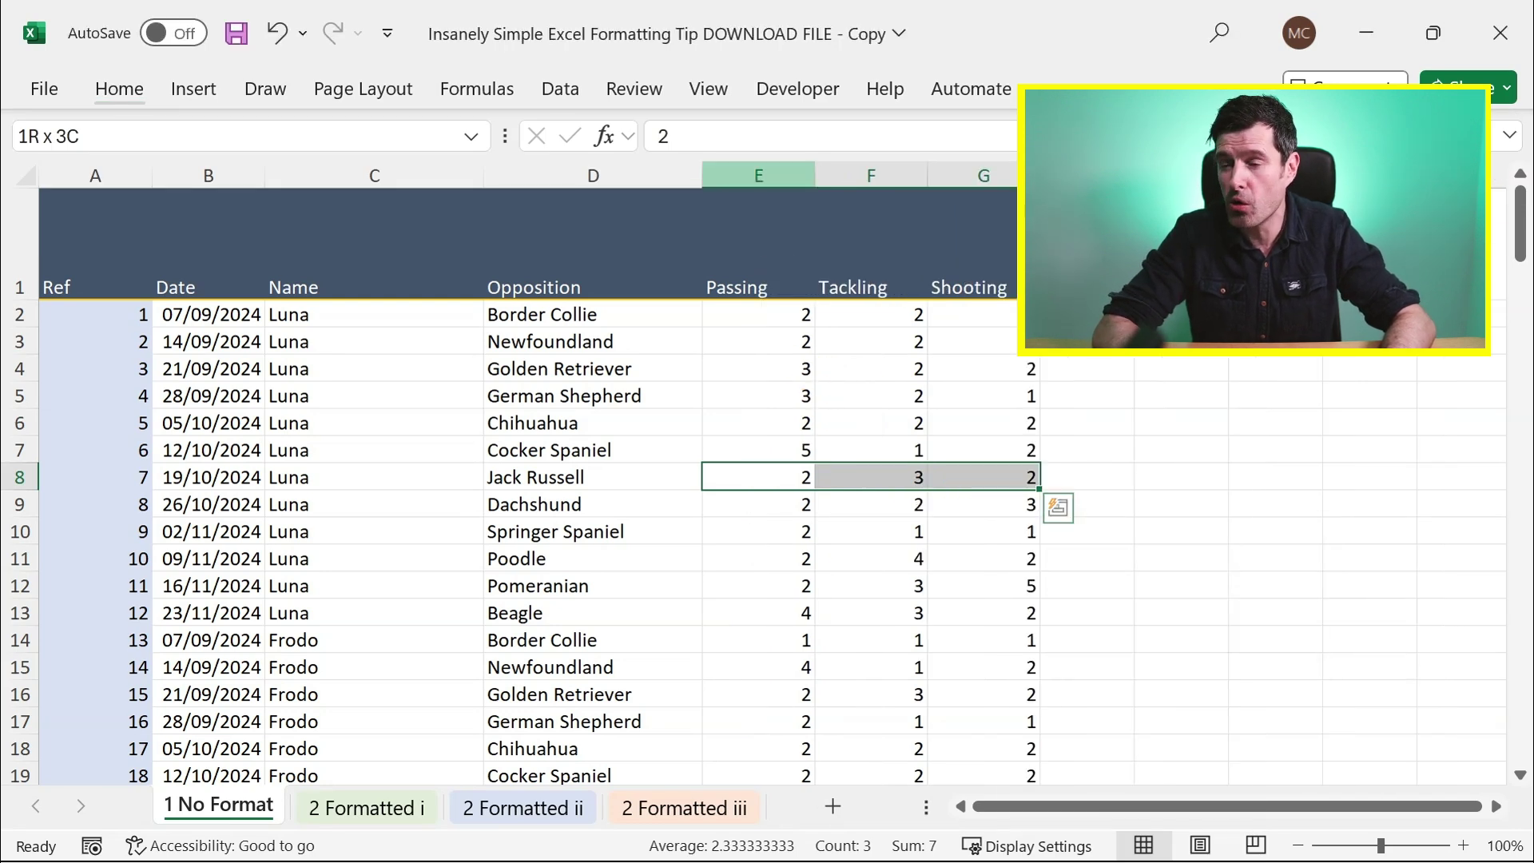
right_click(759, 176)
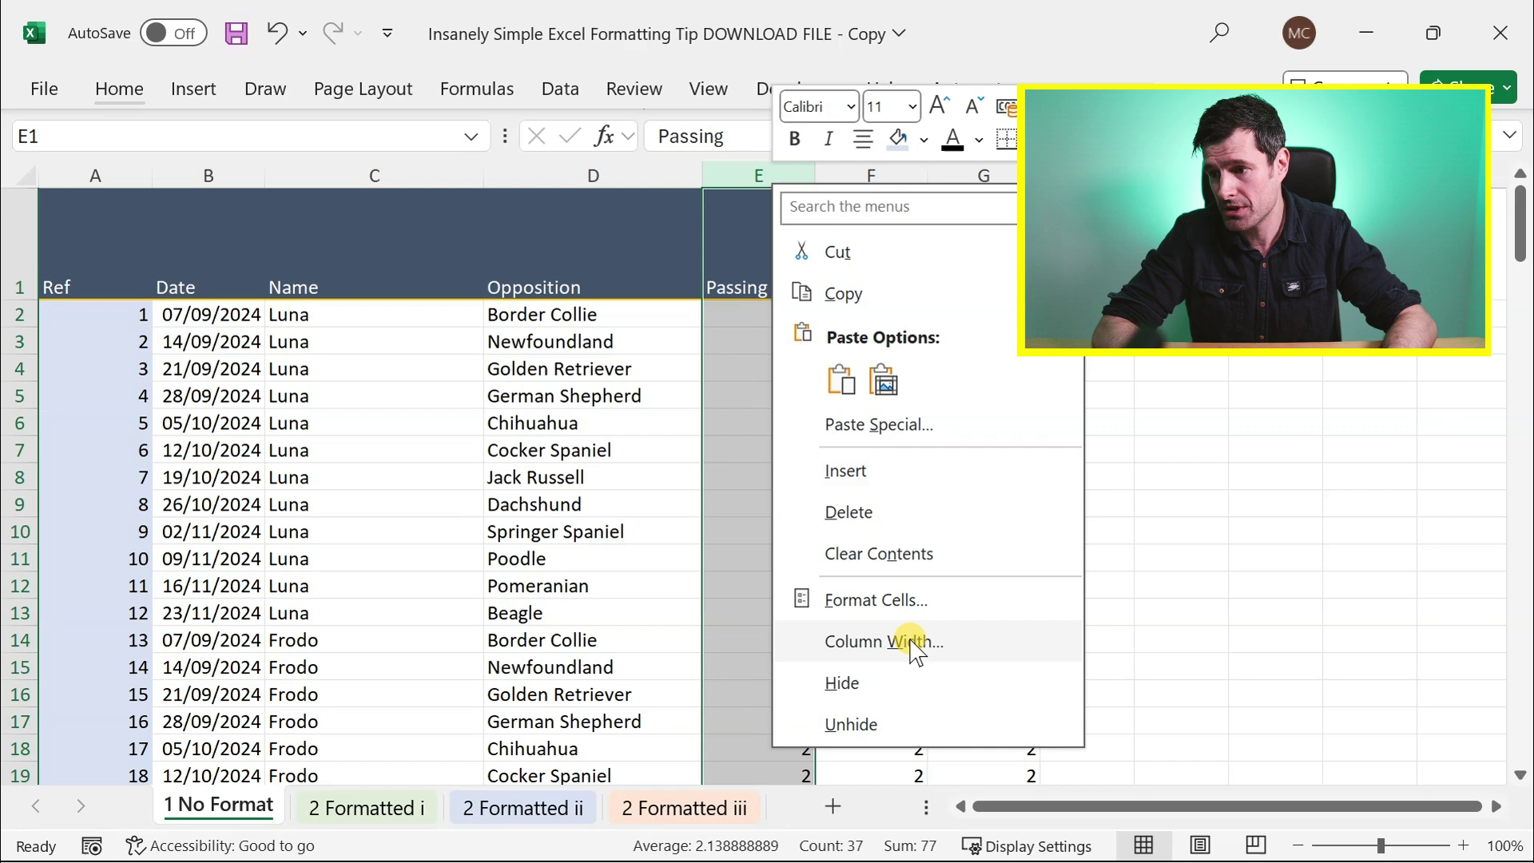
left_click(596, 368)
Confirm the Opposition column keeps its width of 20
left_click(597, 369)
key("alt+h")
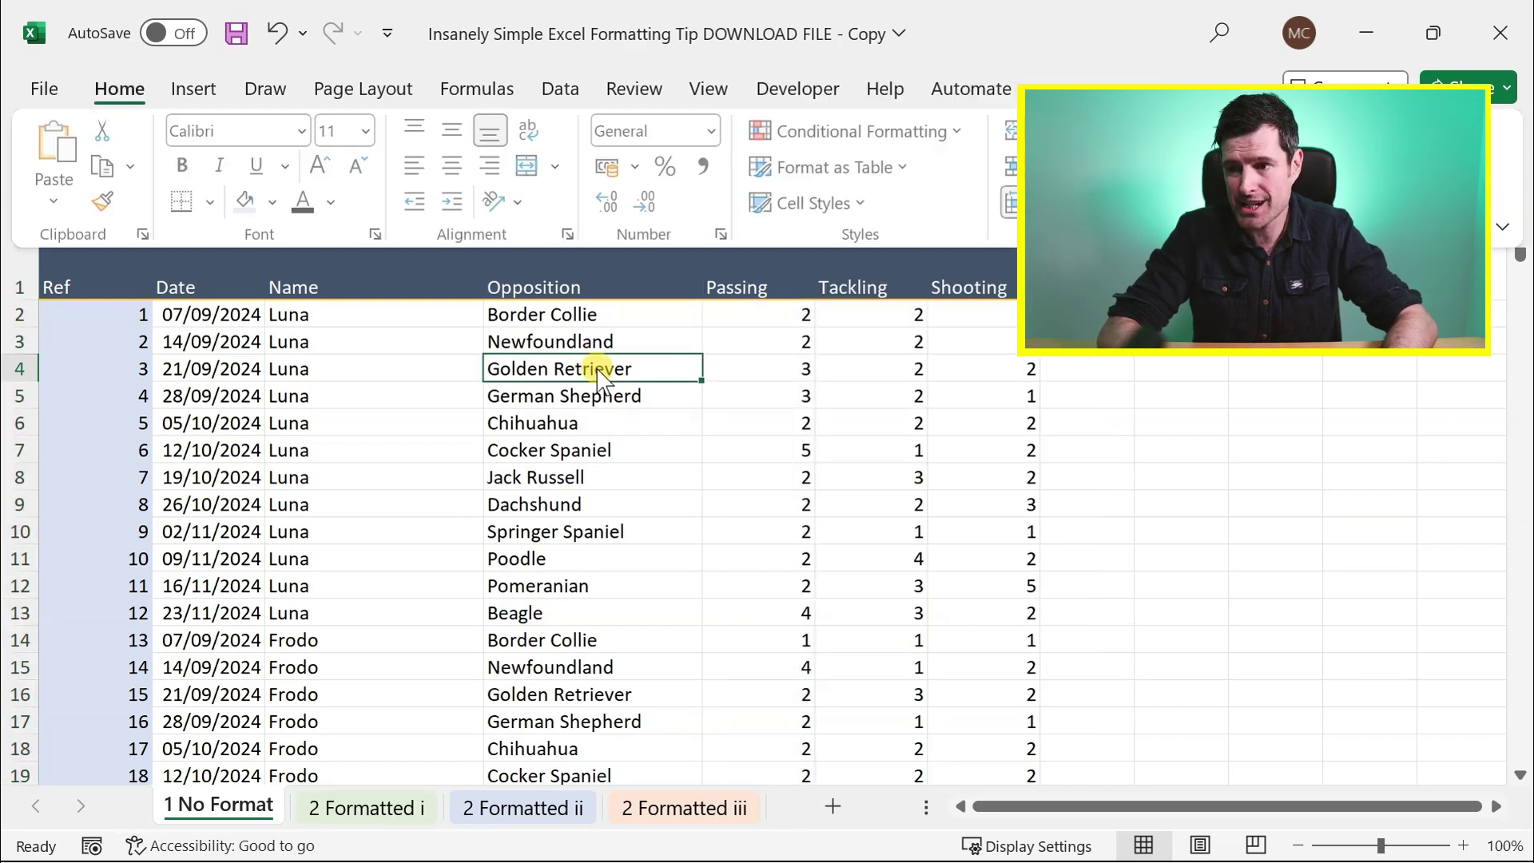
key("o")
key("w")
key("Return")
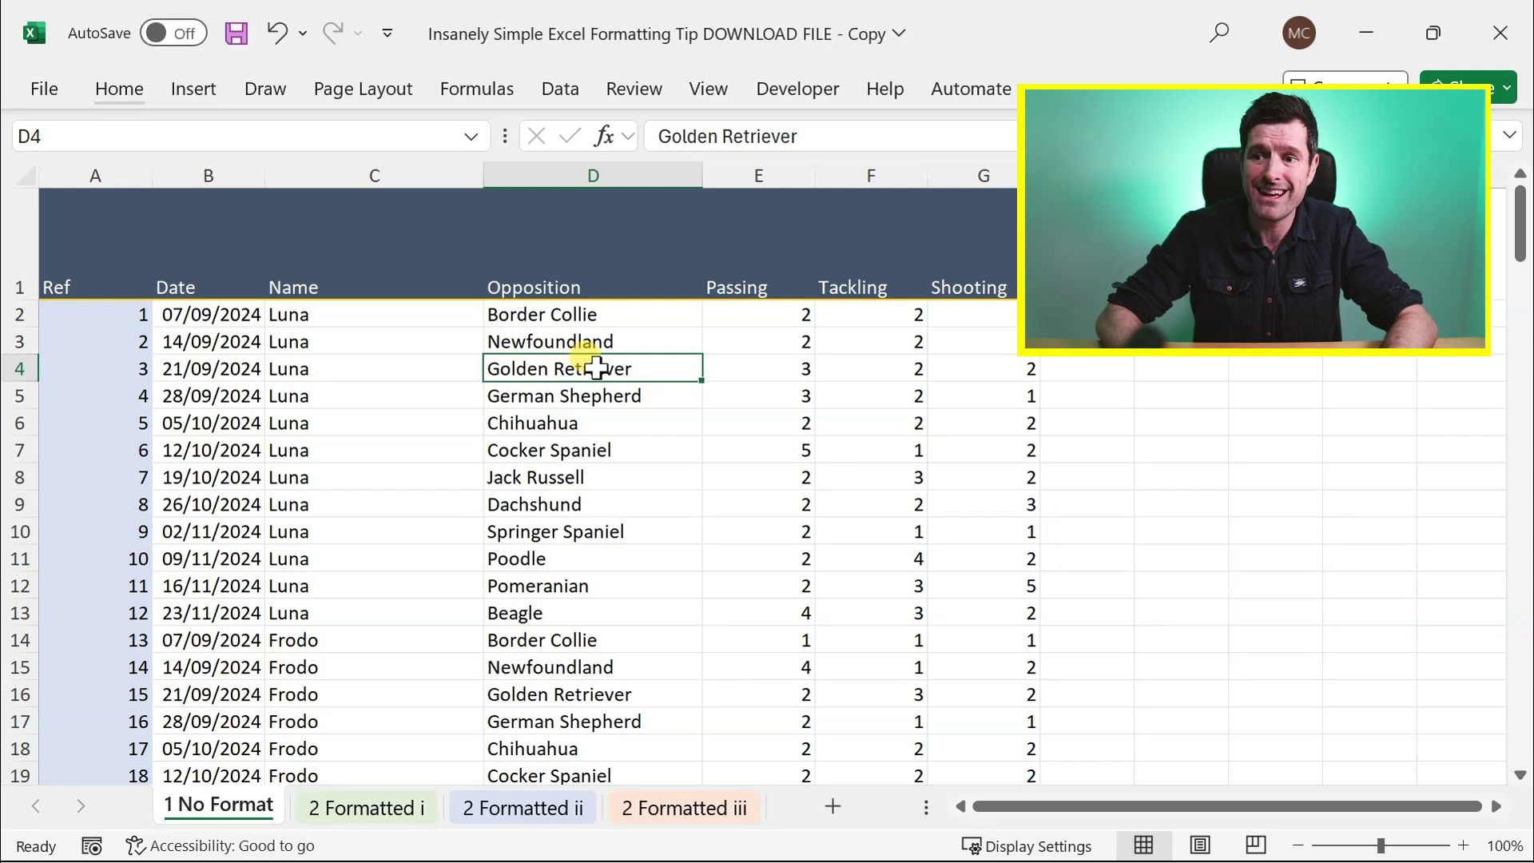
Set the Name column width to 11, leaving the Date column width unchanged
key("Left")
key("alt+h")
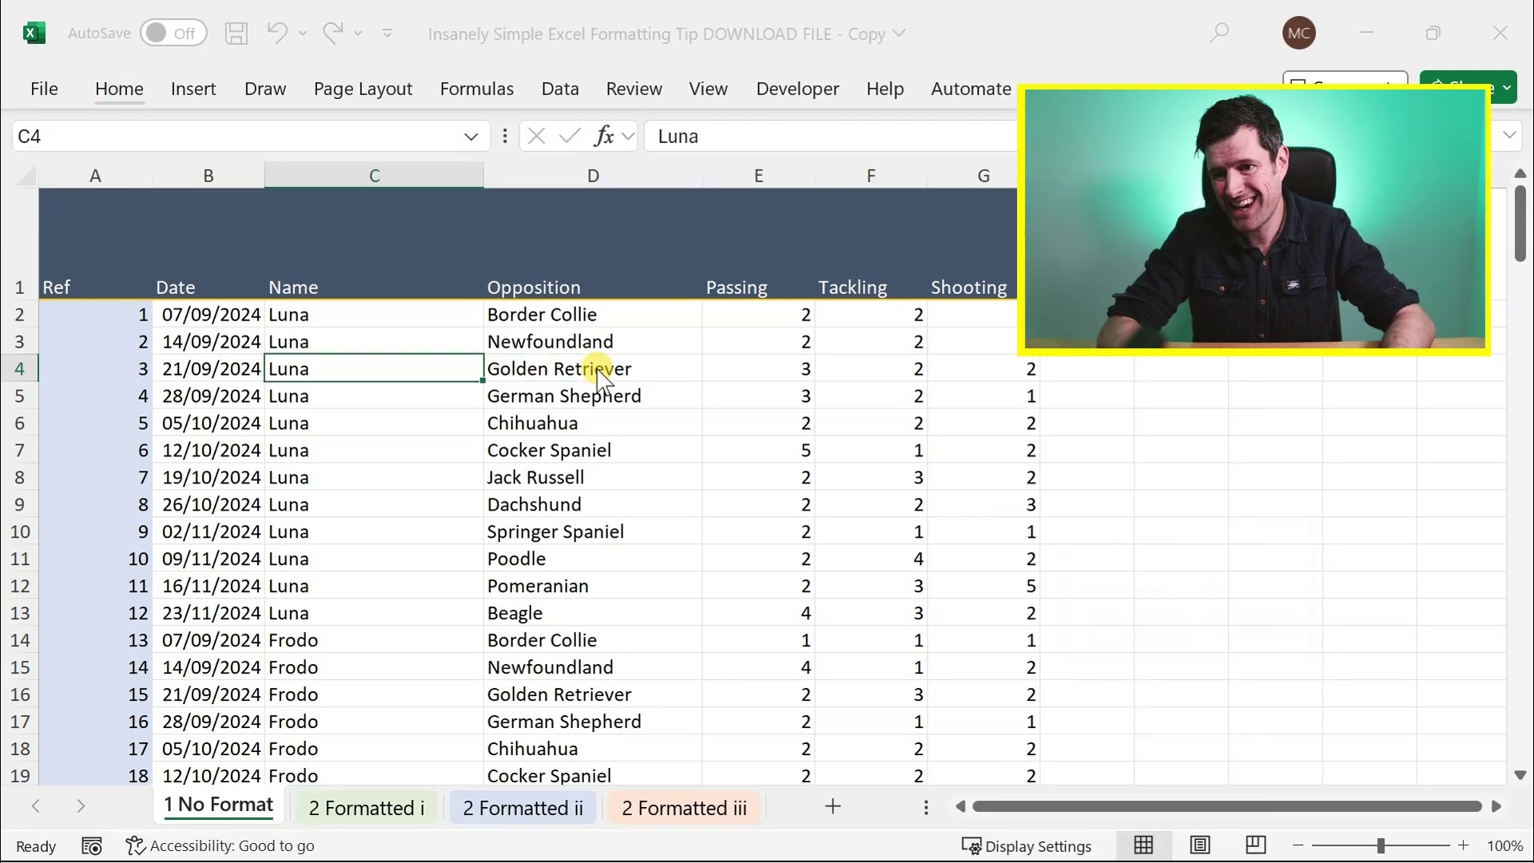
type("ow11")
key("Return")
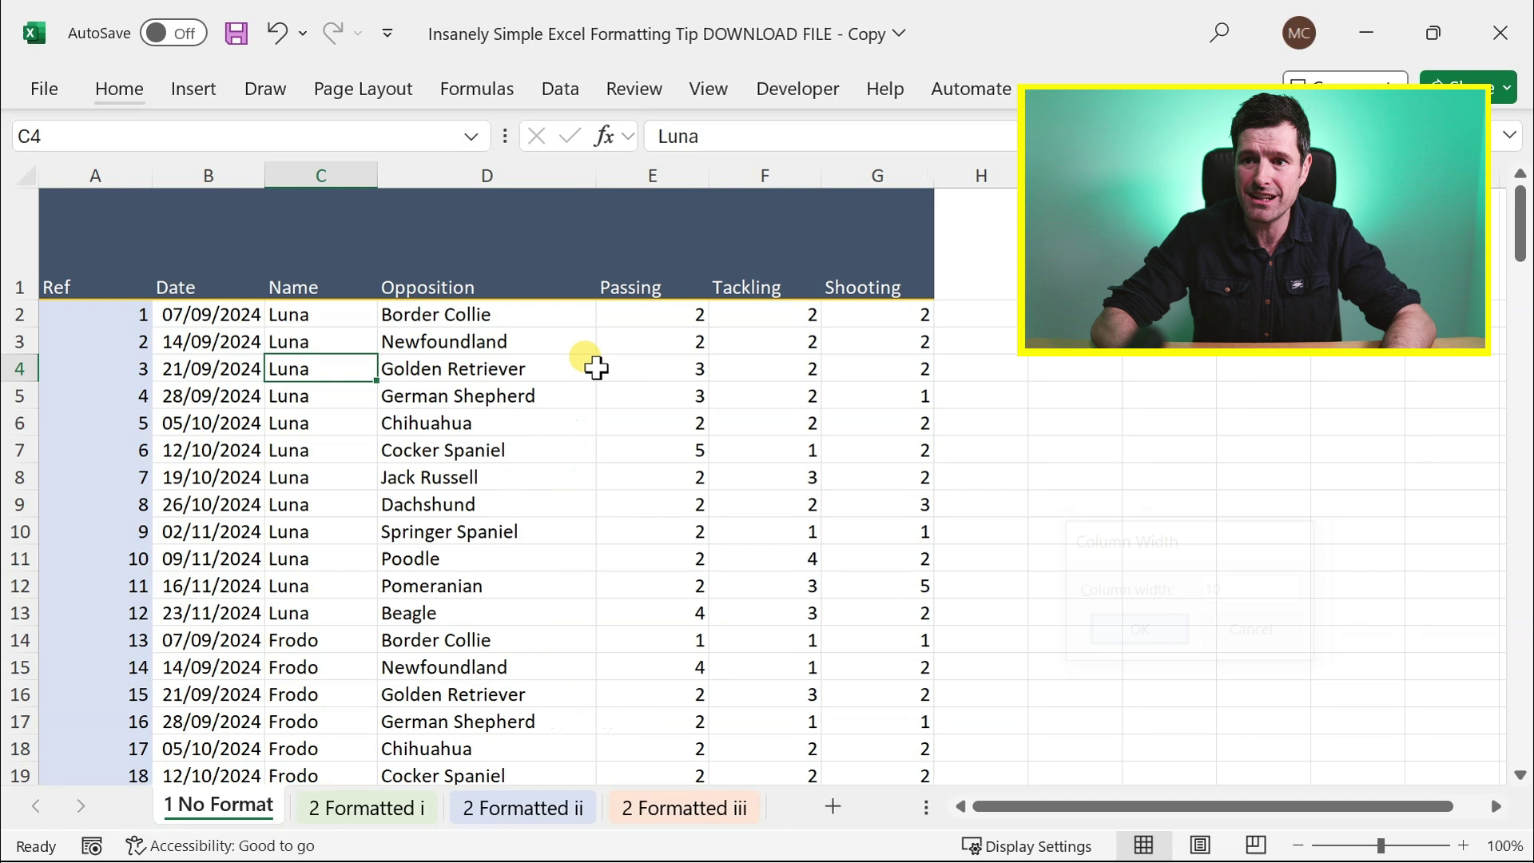
key("Left")
key("alt+h")
key("o")
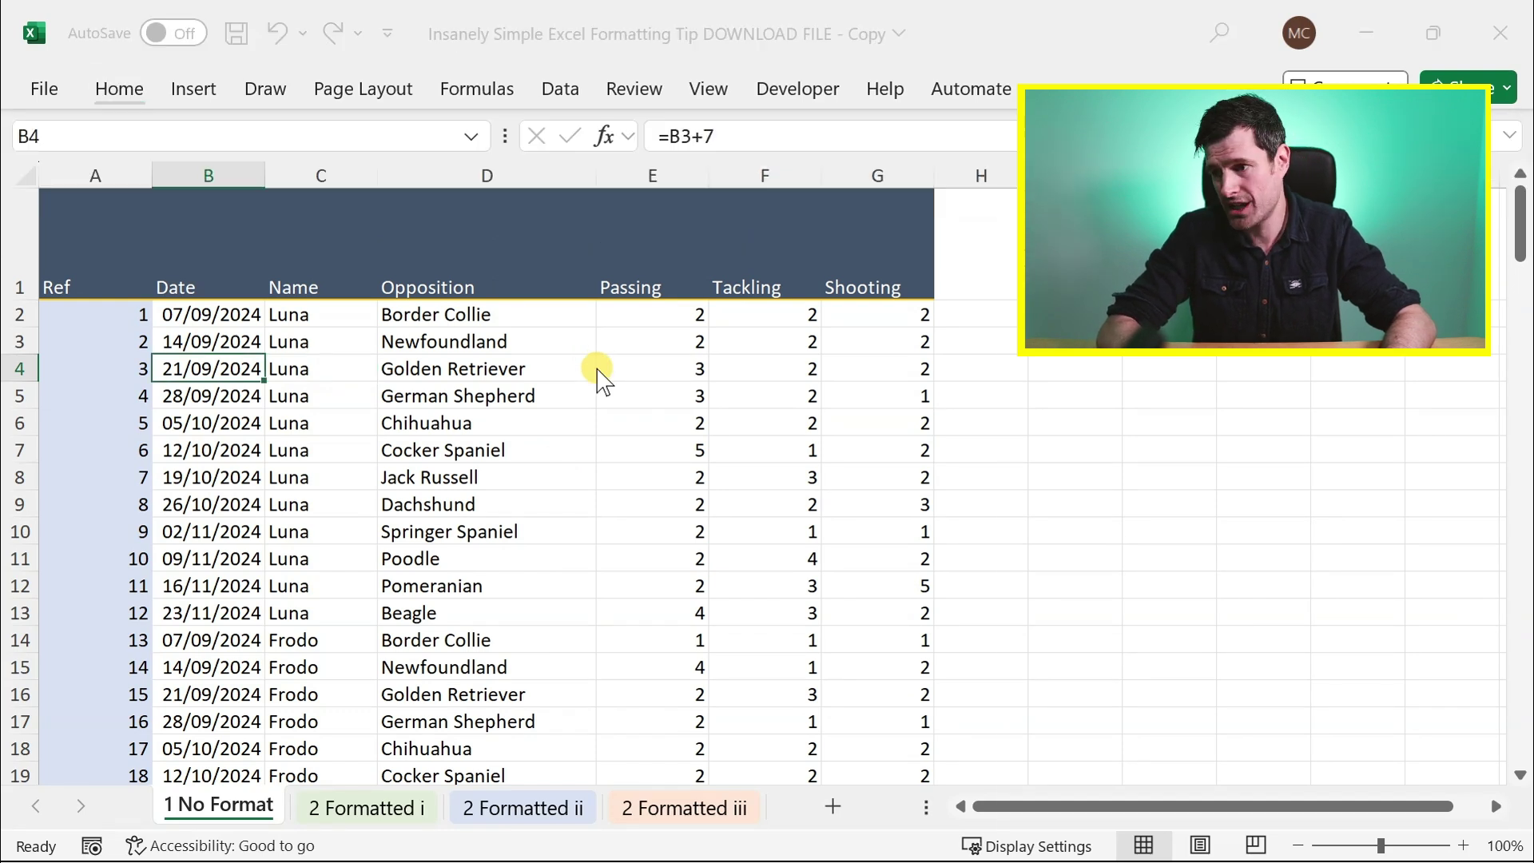
key("w")
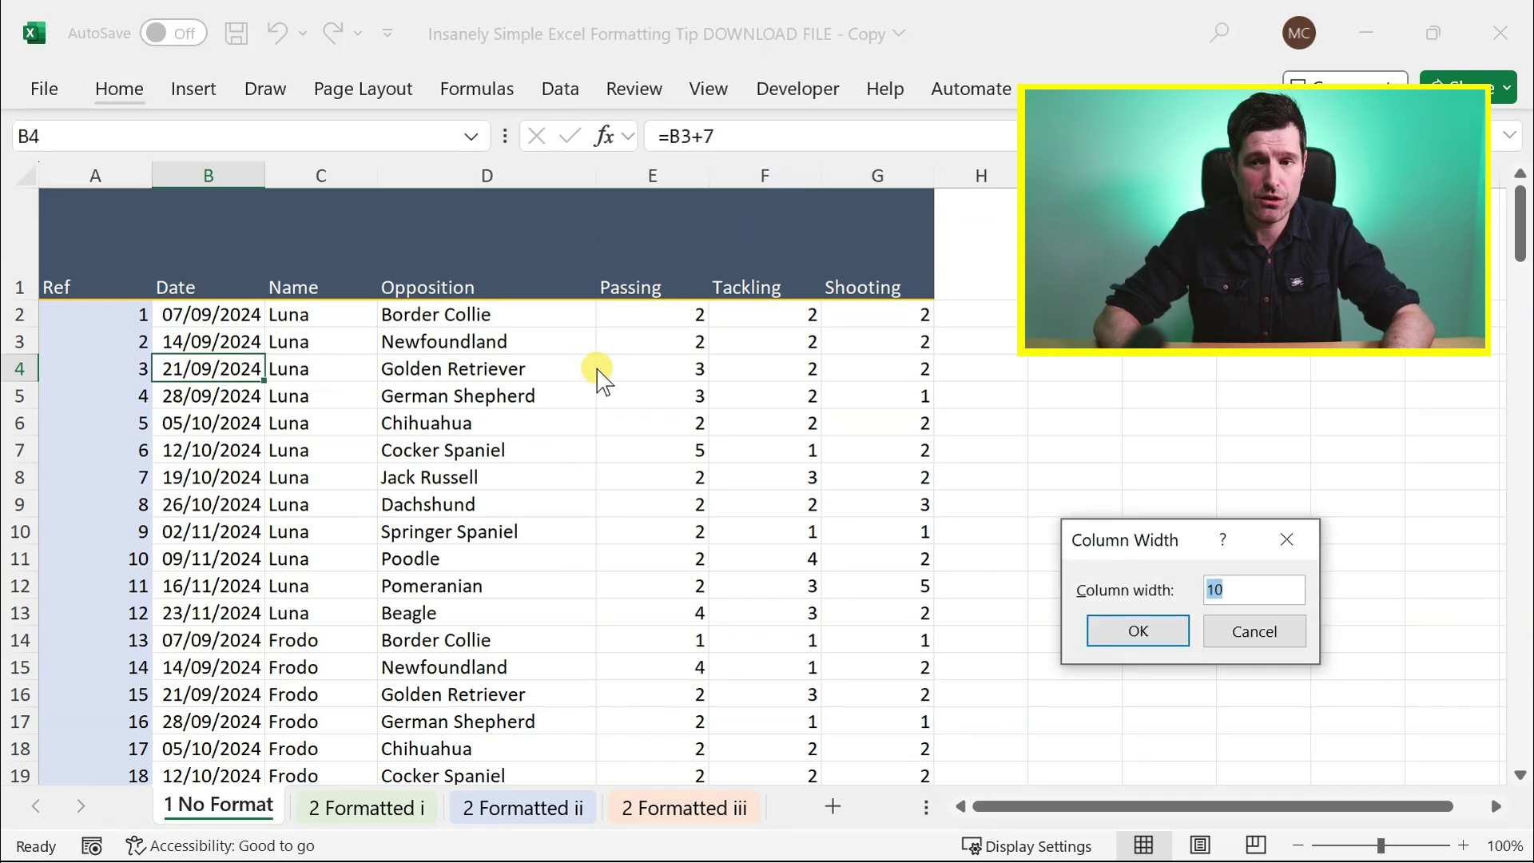
key("Return")
Set the Ref column A to width 4
key("Left")
key("alt+h")
key("o")
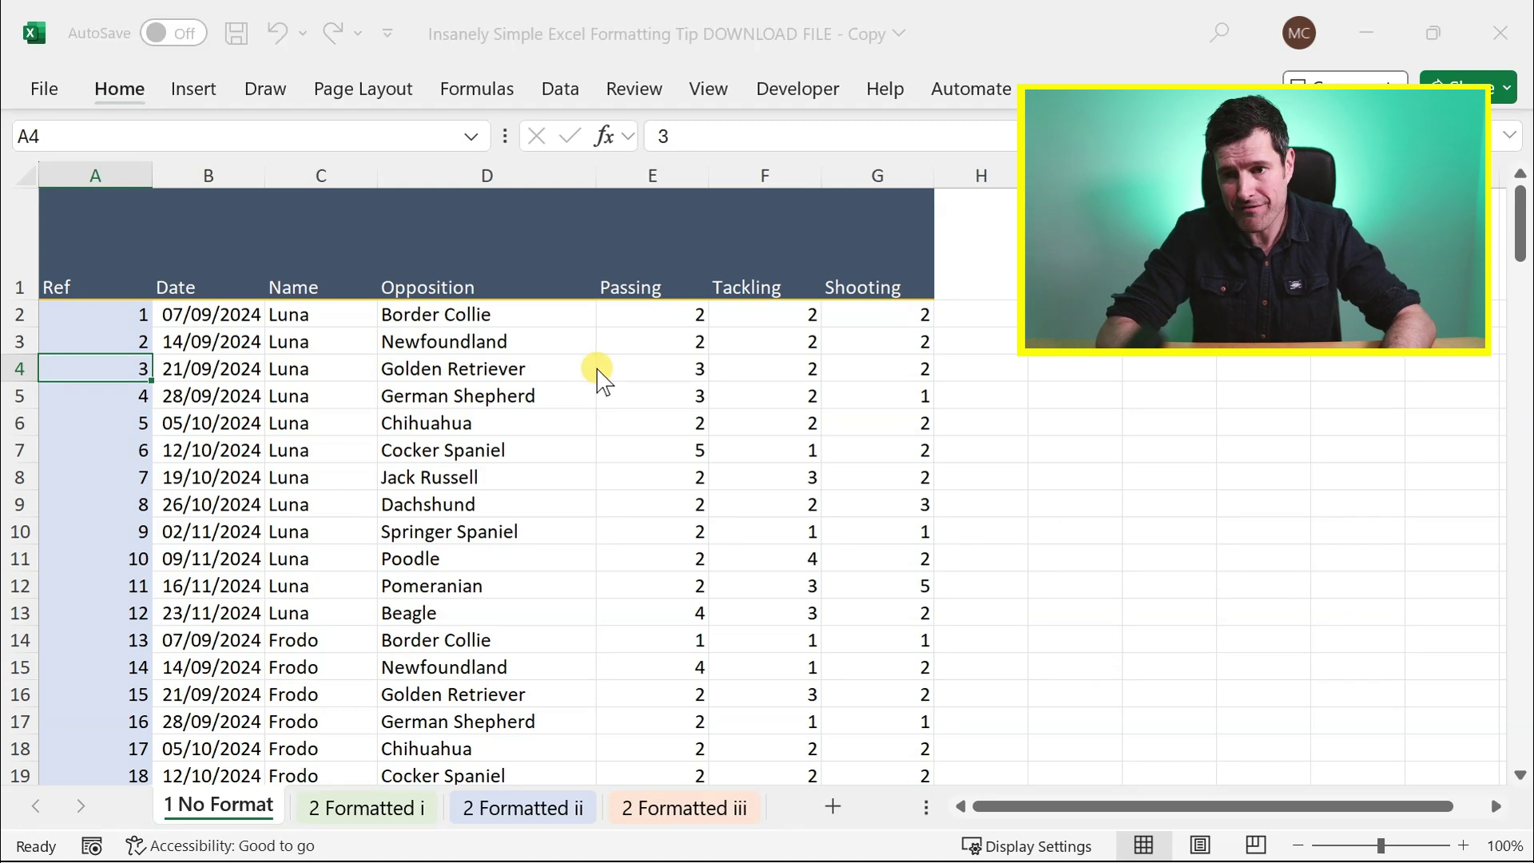
type("w")
type("4")
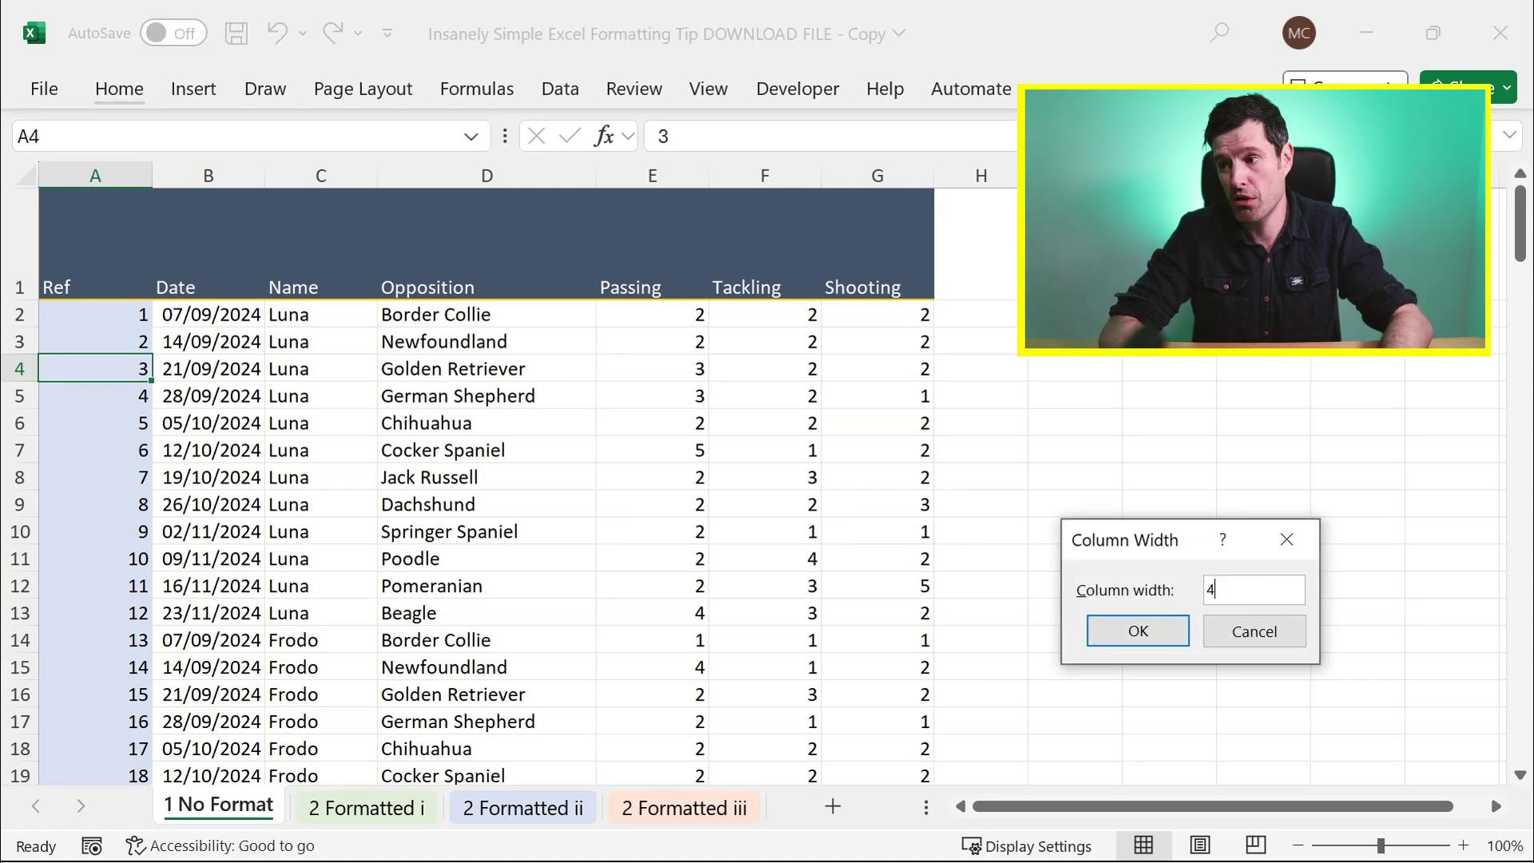
key("Return")
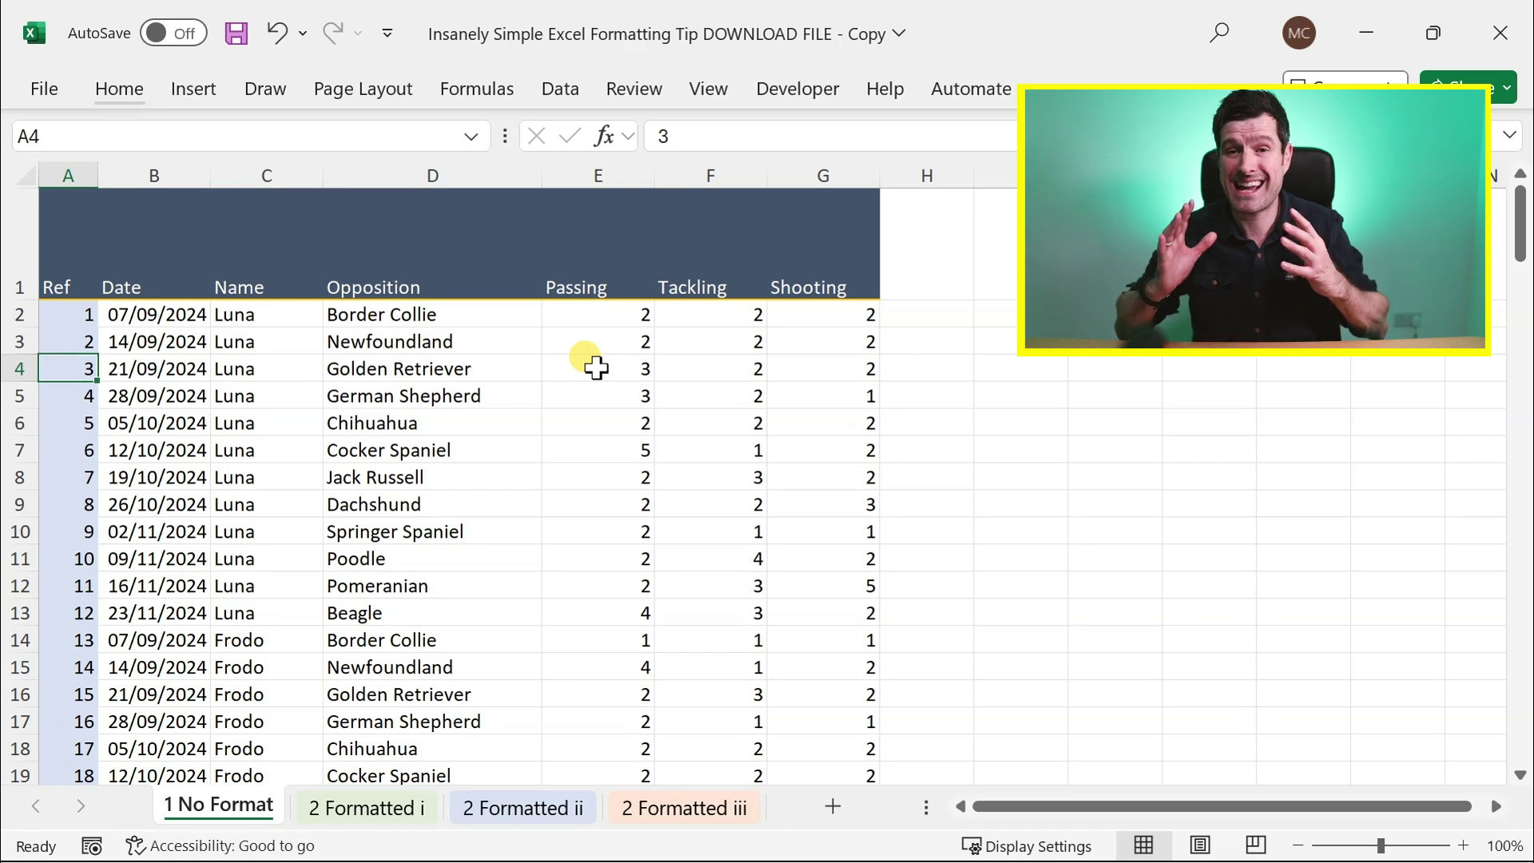
Insert two blank columns in front of the table via column A
key("ctrl+space")
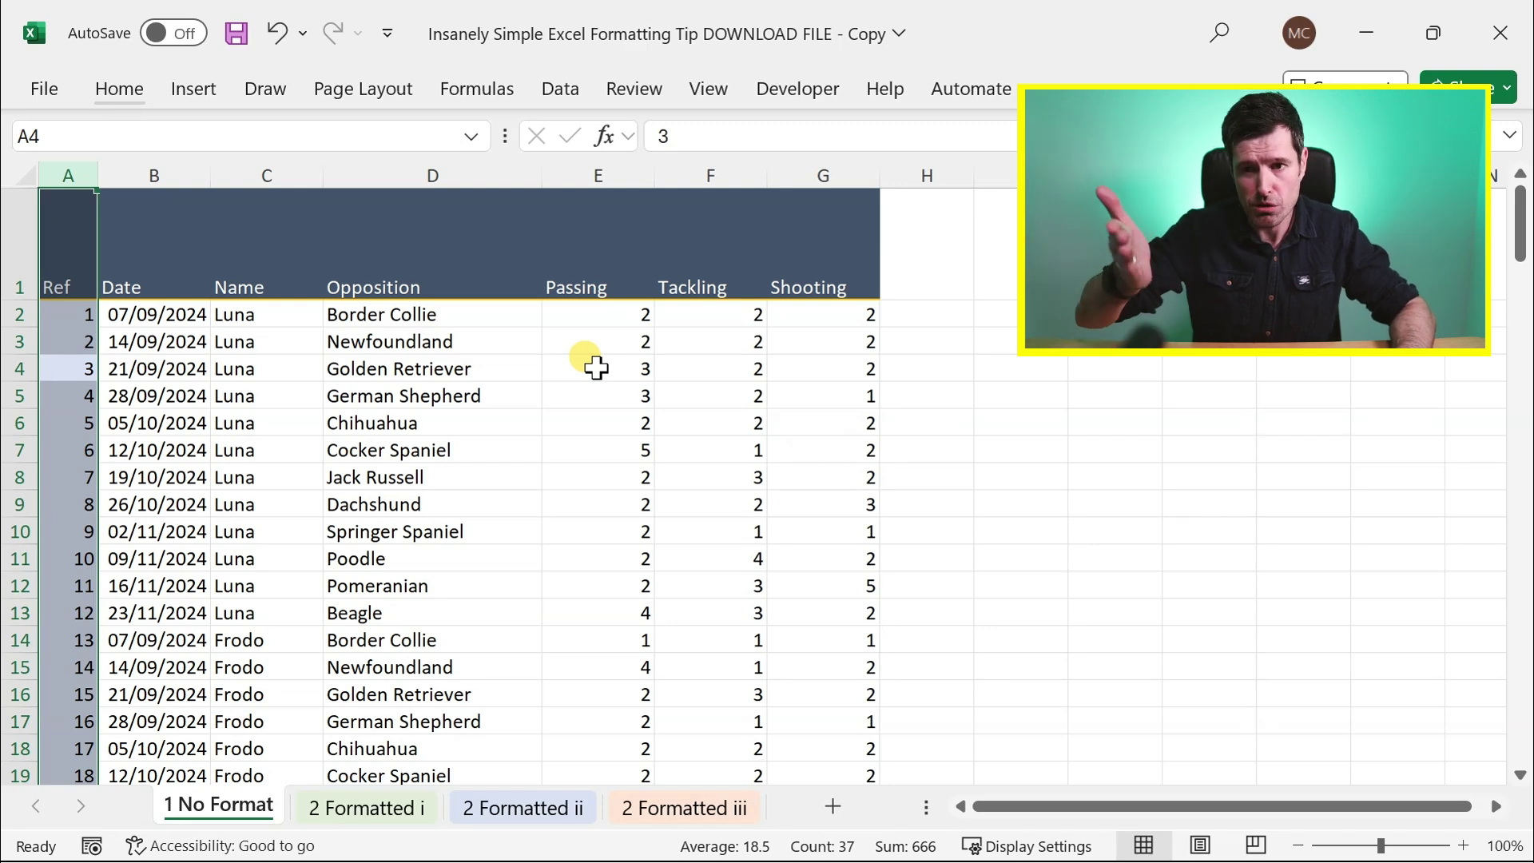
key("shift+BackSpace")
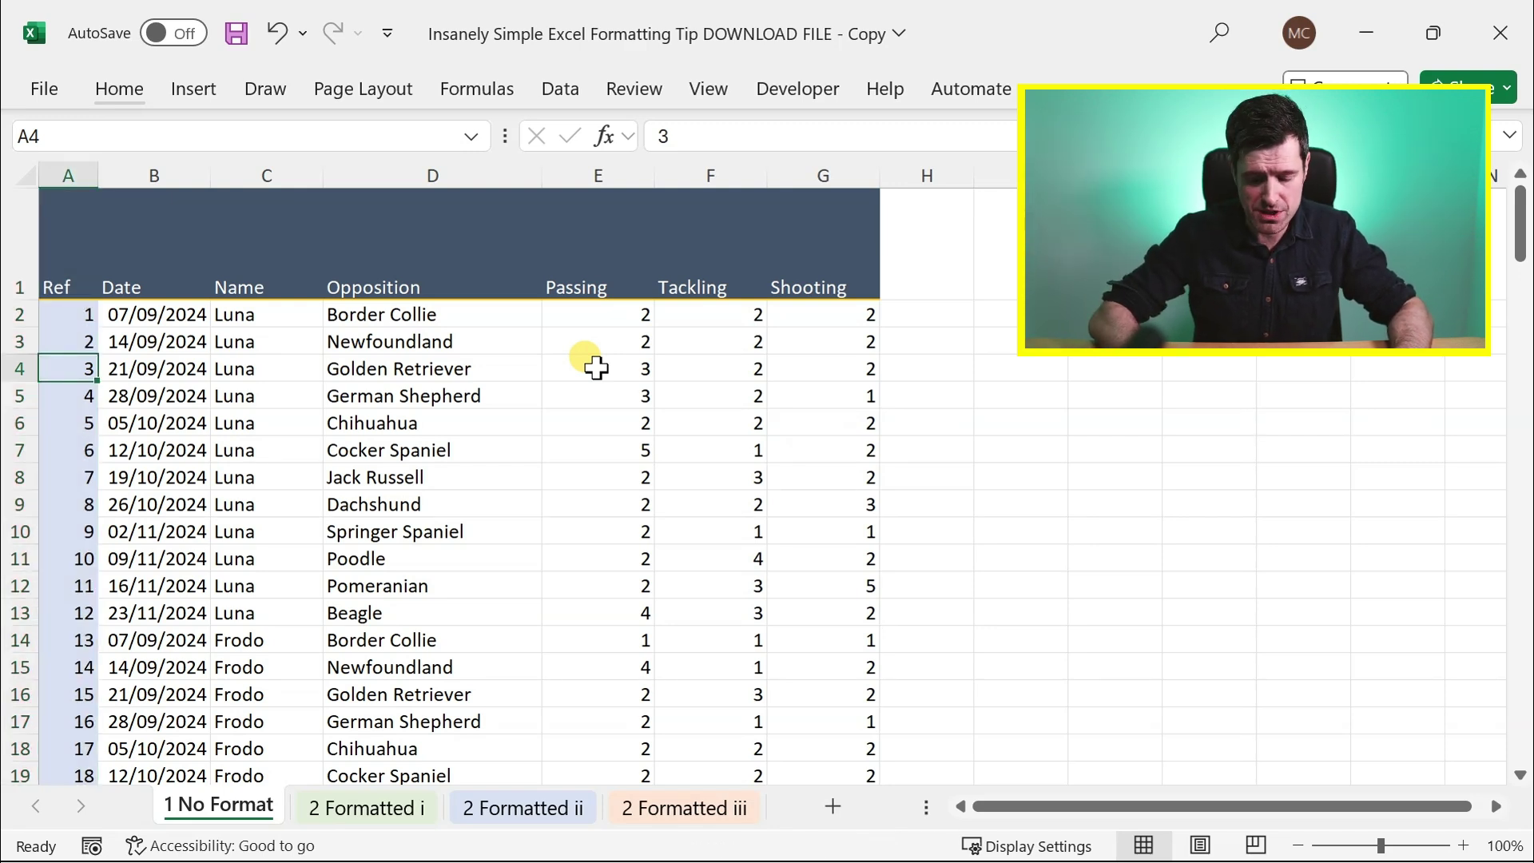
key("shift+space")
key("shift+BackSpace")
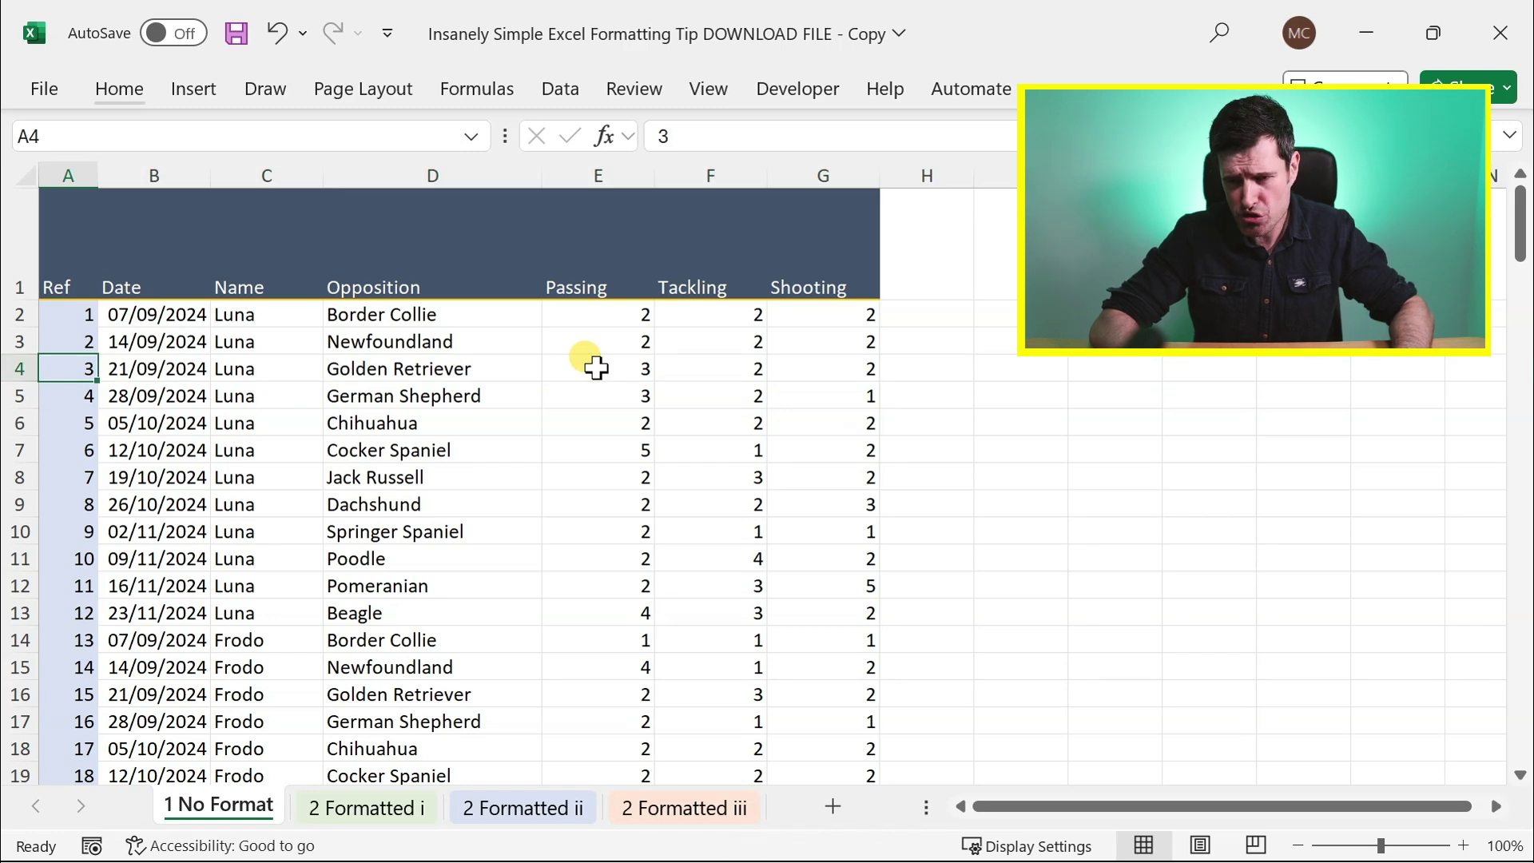
key("ctrl+space")
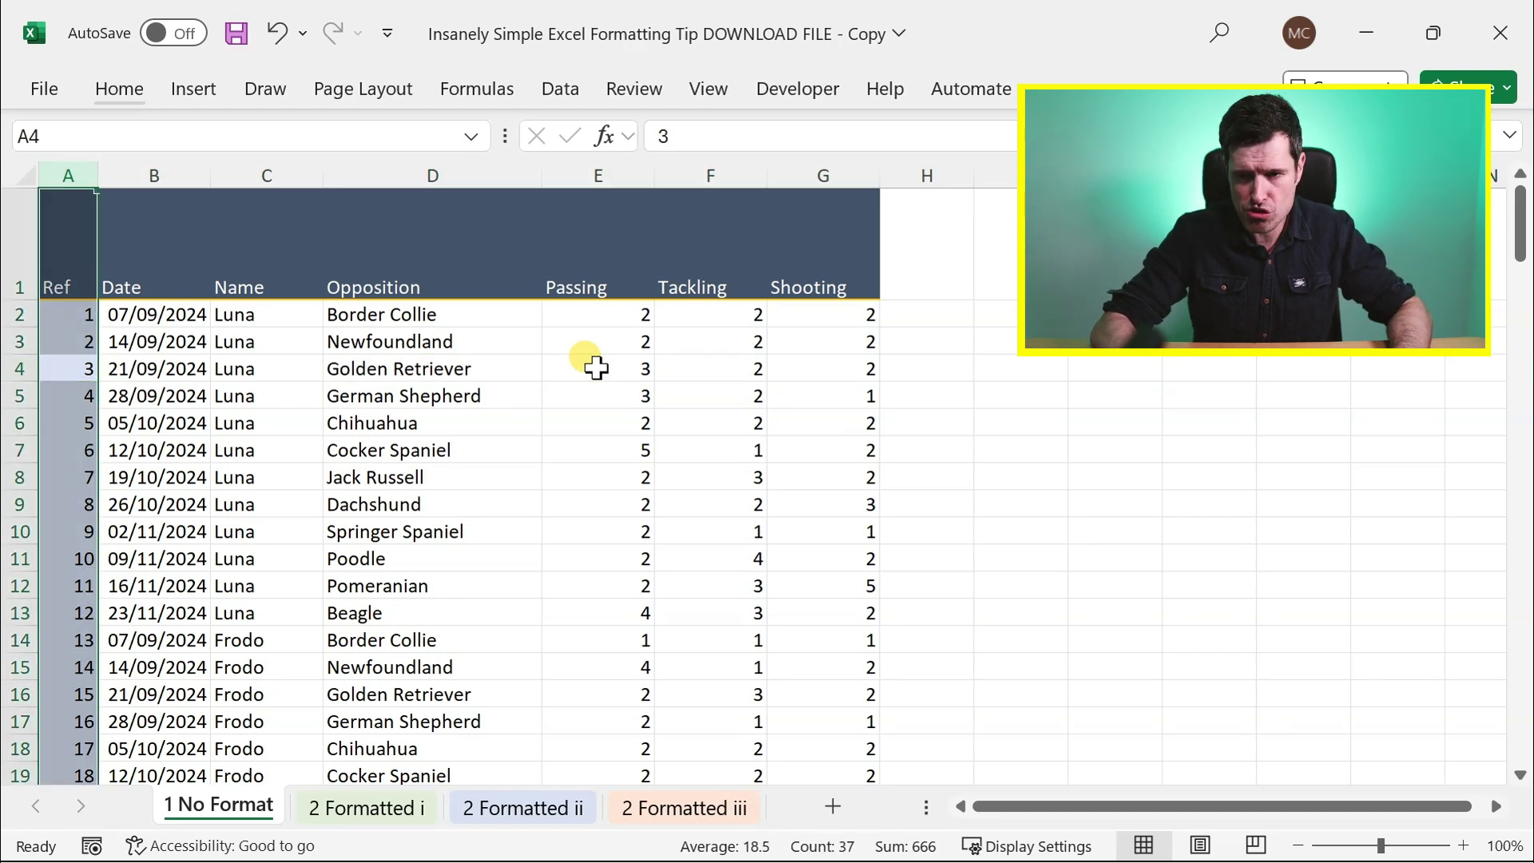
key("ctrl+shift+plus")
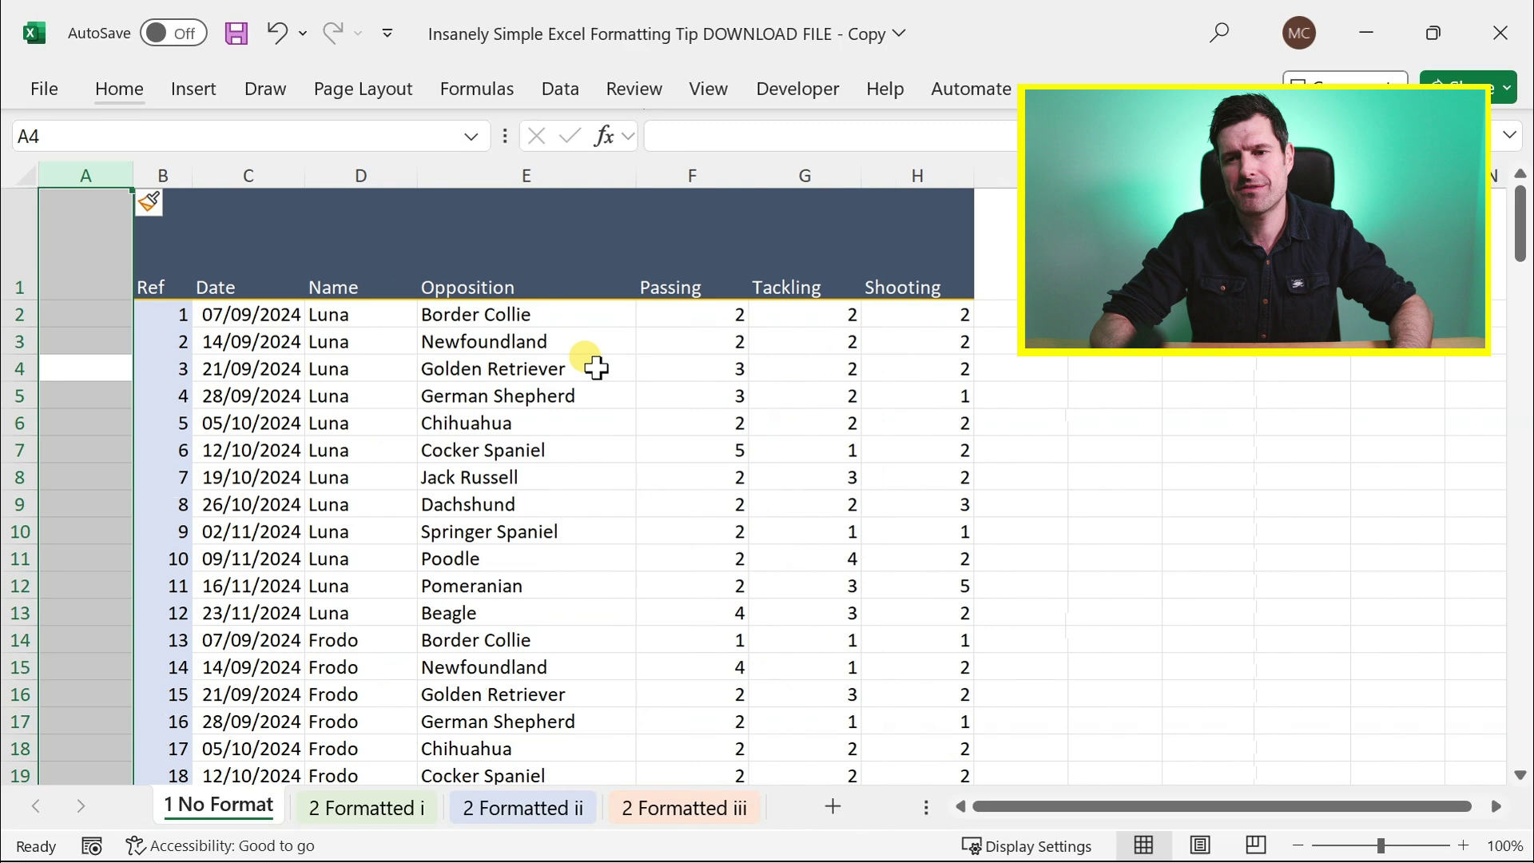
key("ctrl+shift+plus")
Give the two new blank columns A and B a narrow width
key("shift+Right")
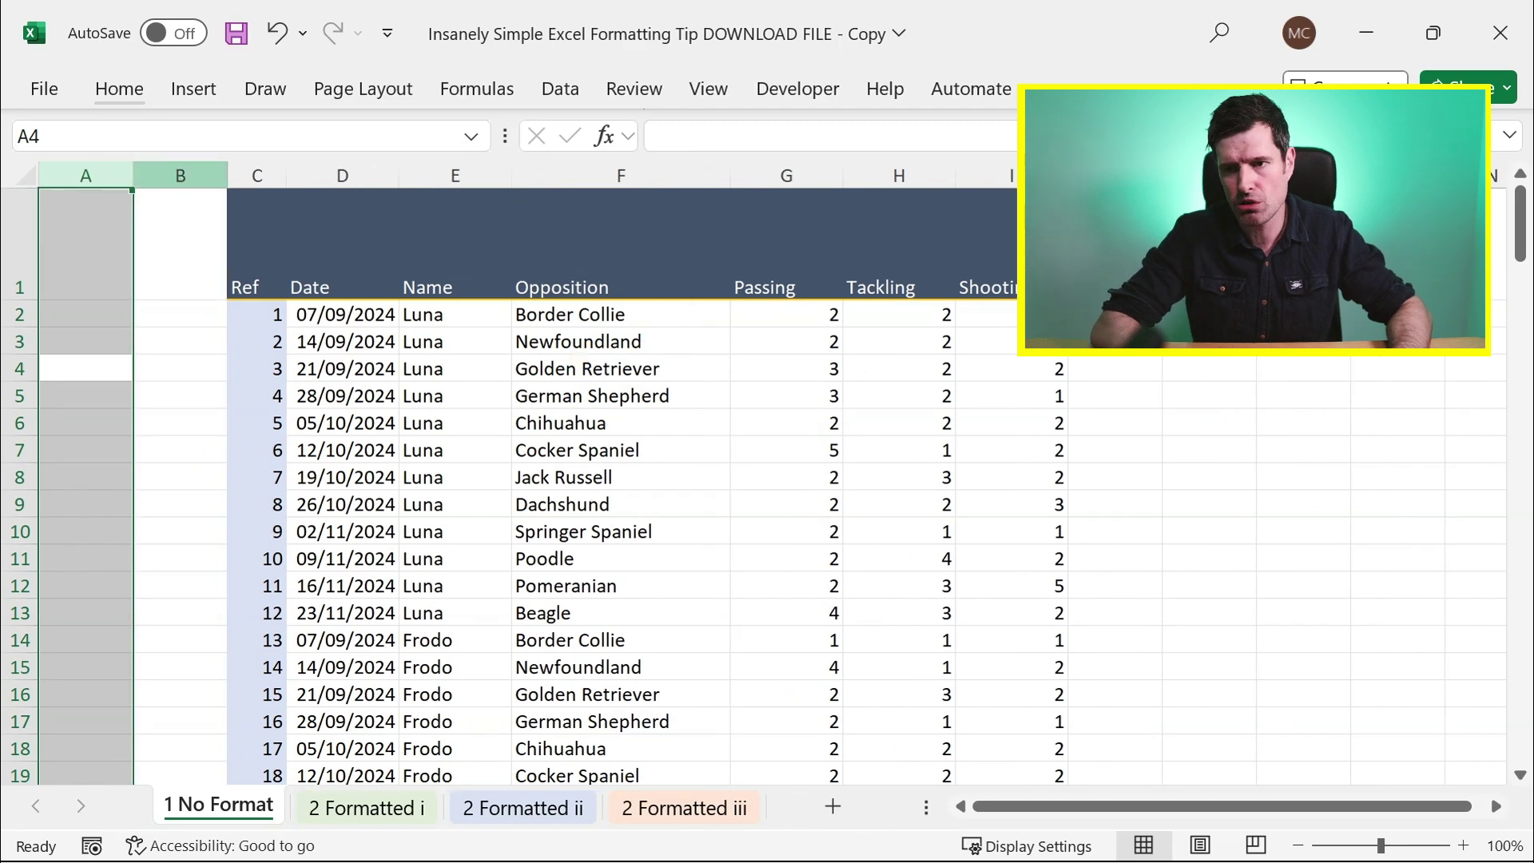
right_click(190, 177)
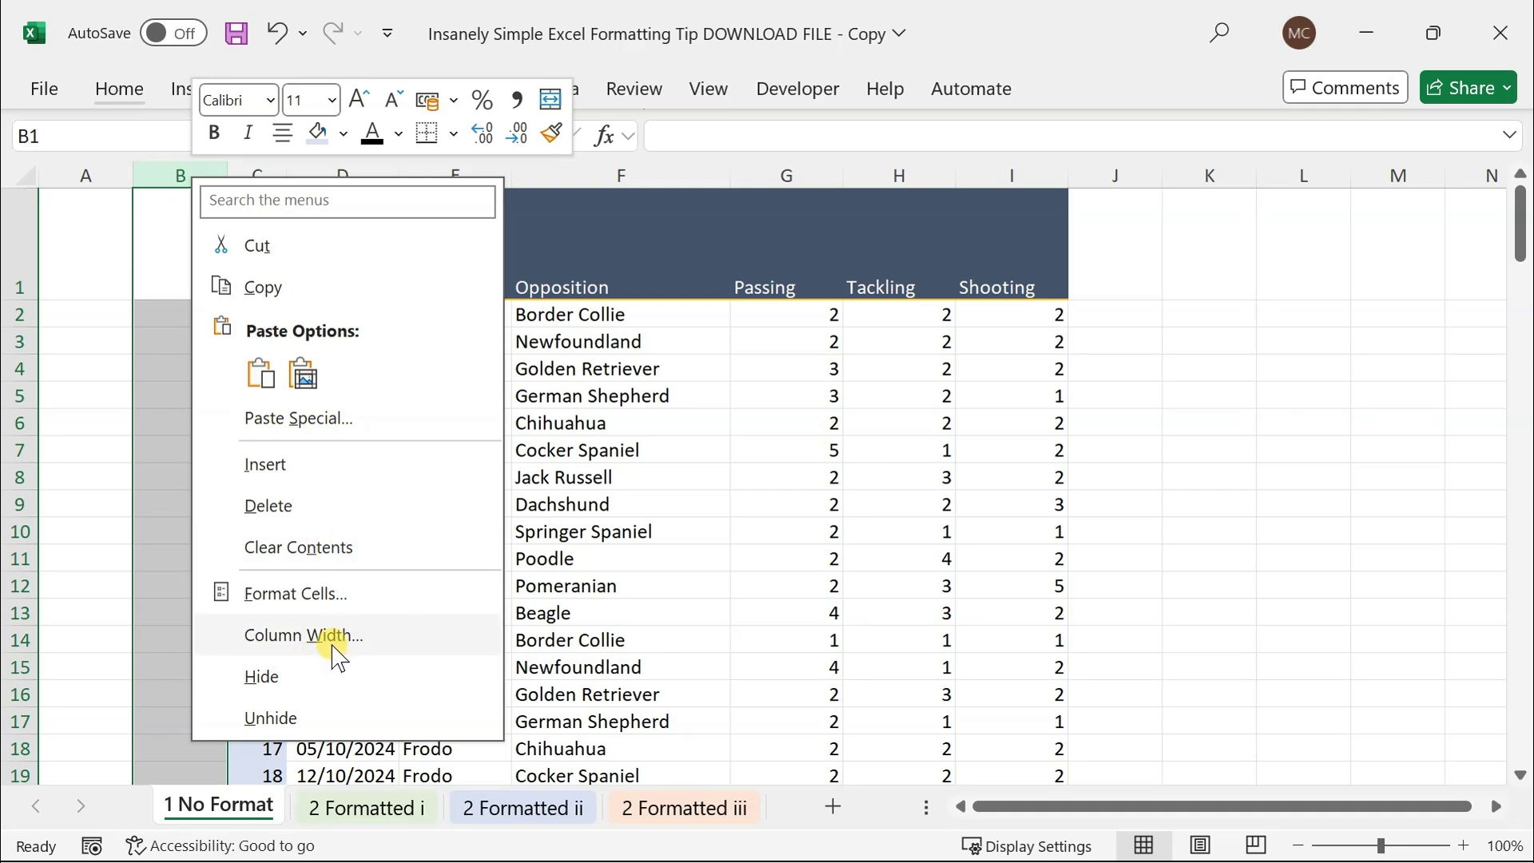
left_click(678, 219)
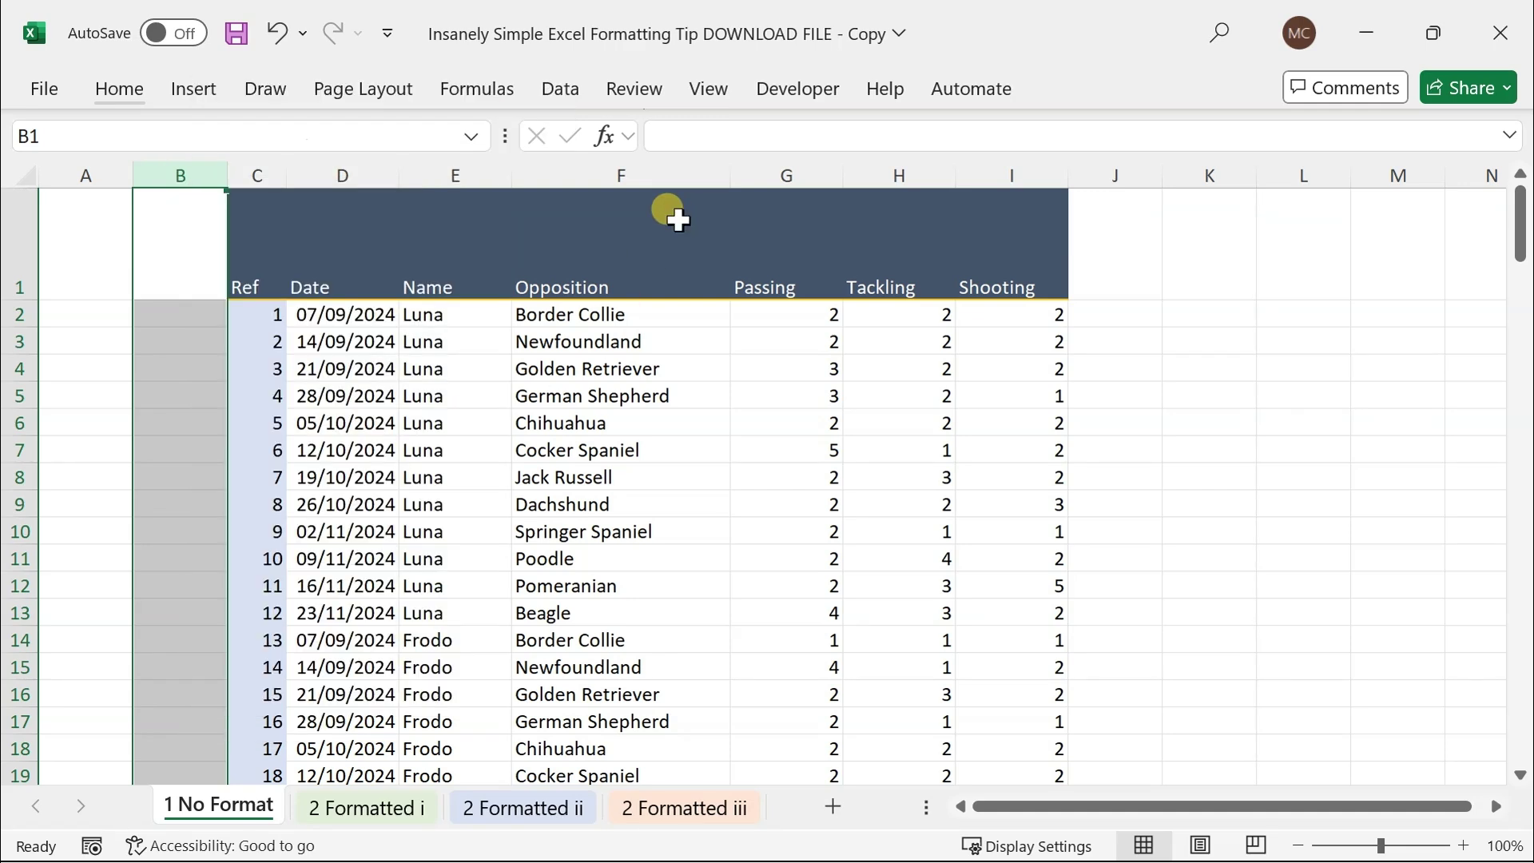
left_click(130, 96)
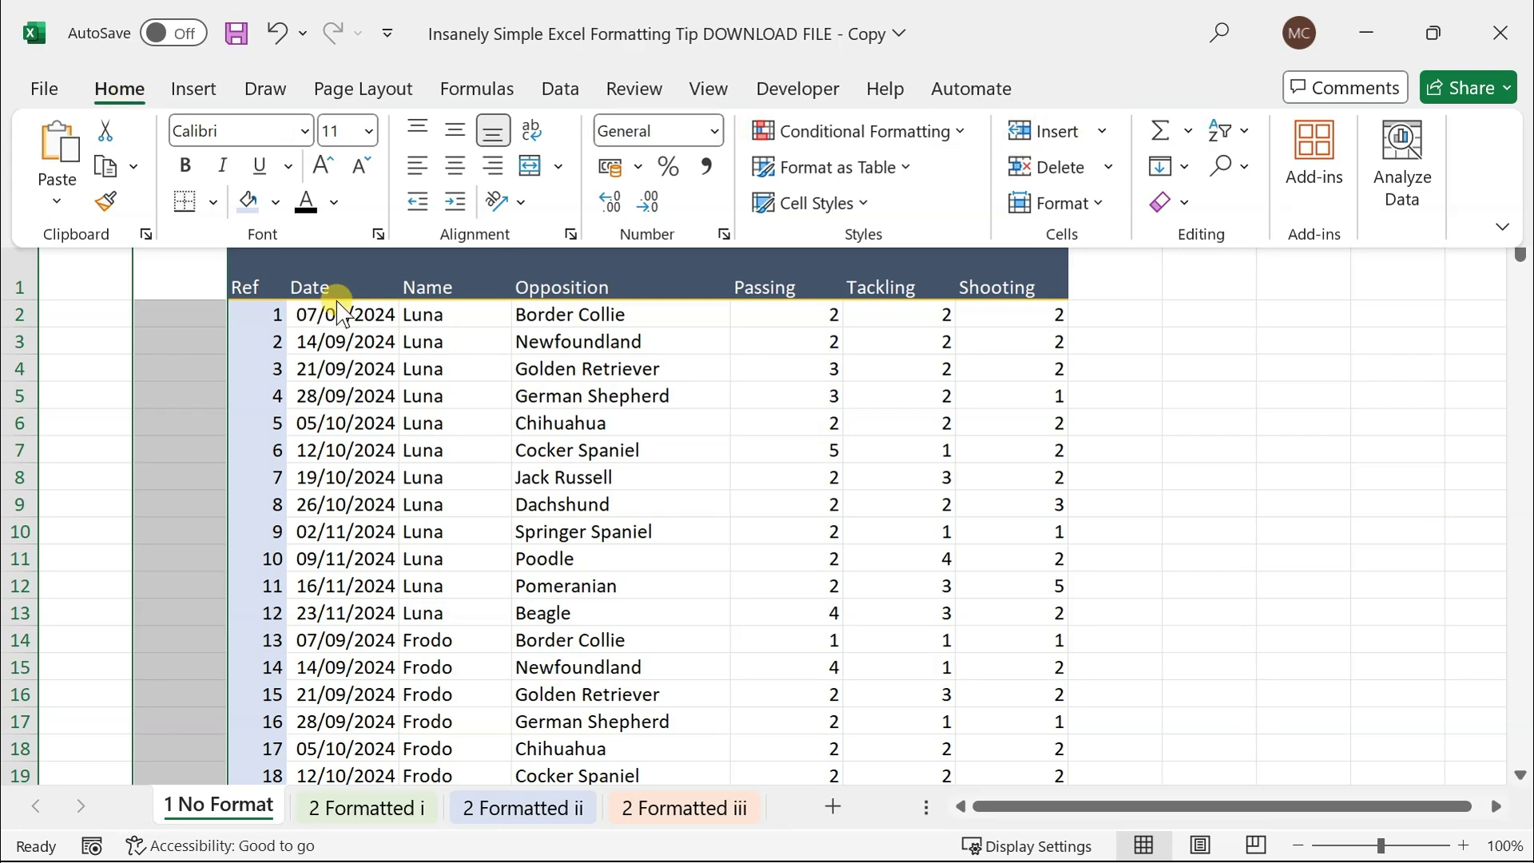
left_click(223, 316)
left_click(121, 312)
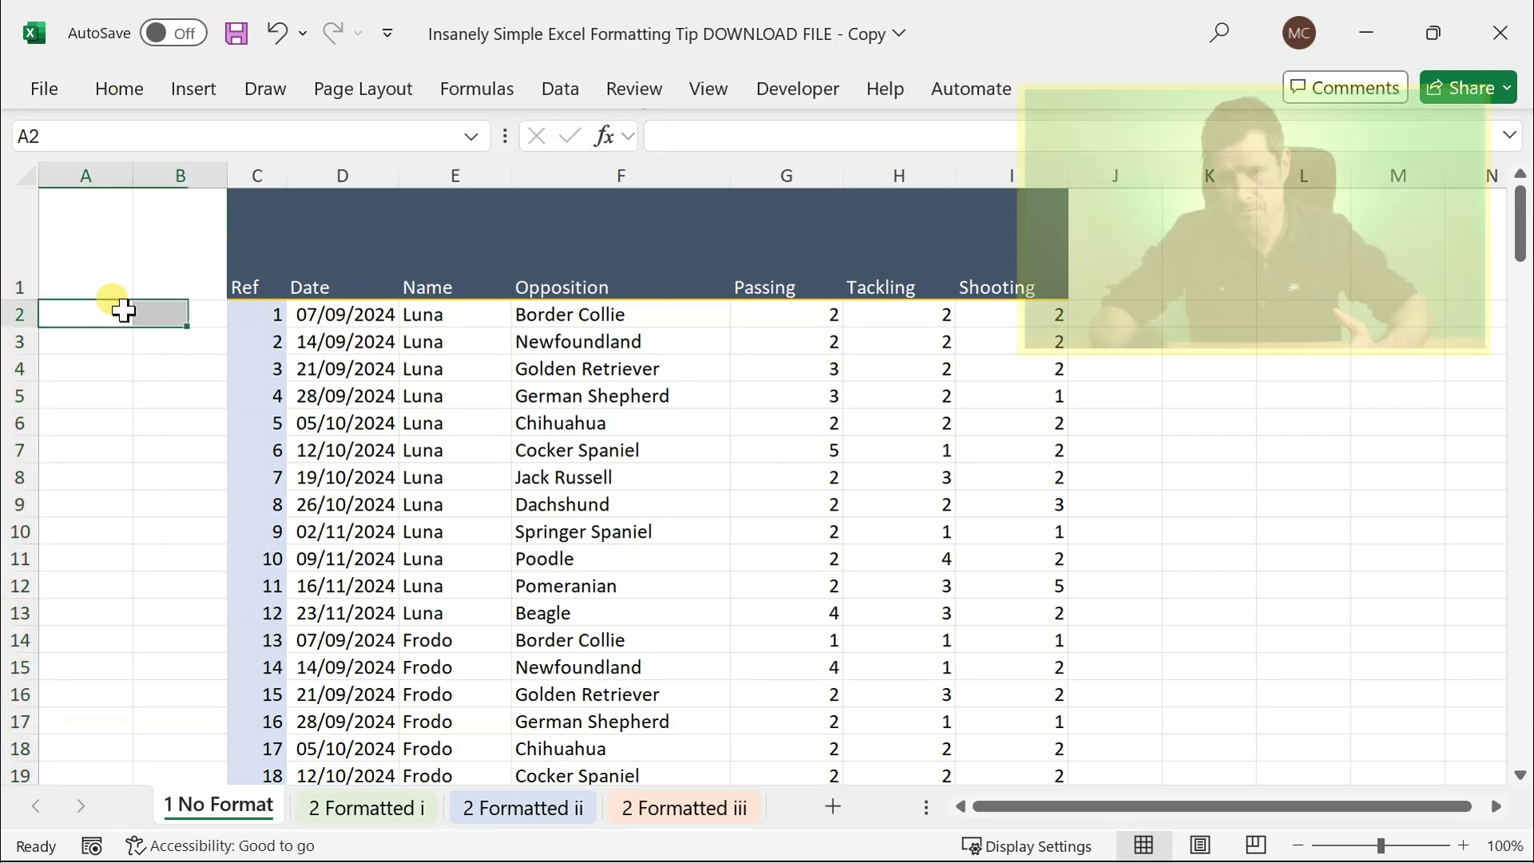
left_click_drag(123, 310, 136, 313)
key("alt+h")
key("o")
key("w")
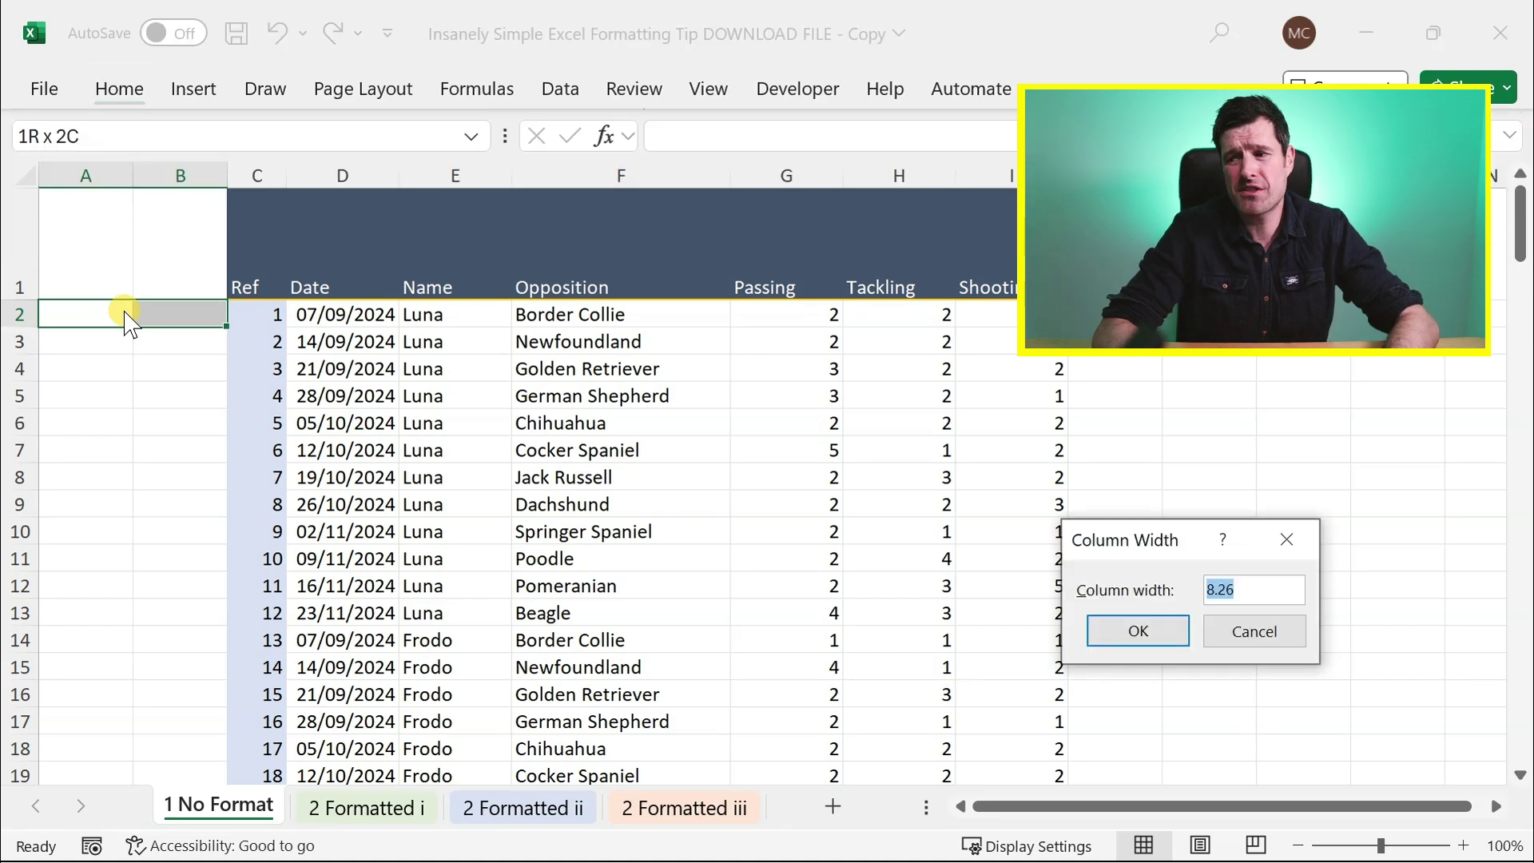
type("2")
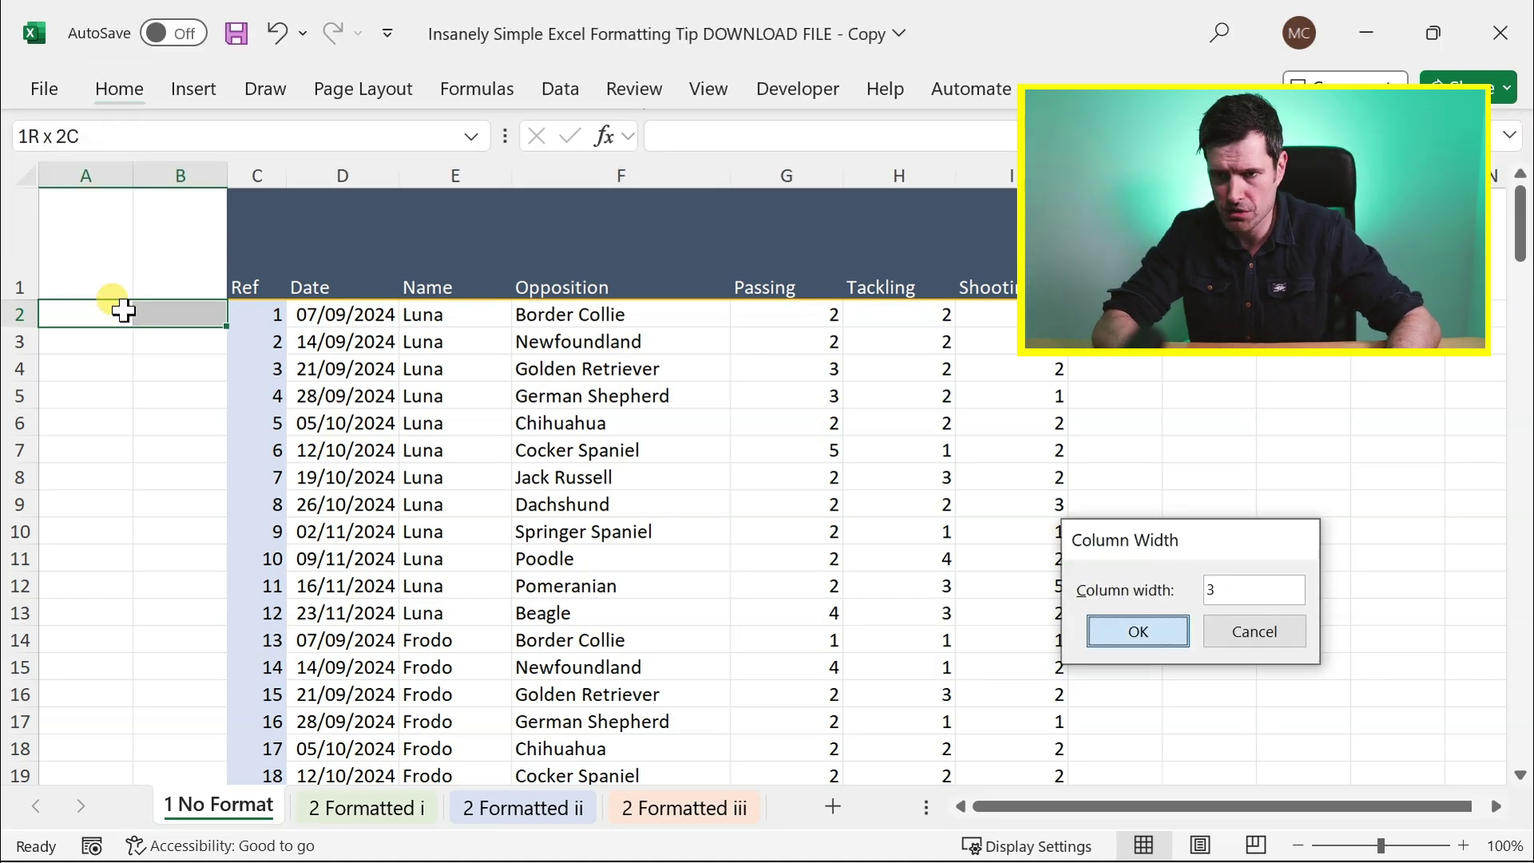
key("Return")
key("ctrl+Home")
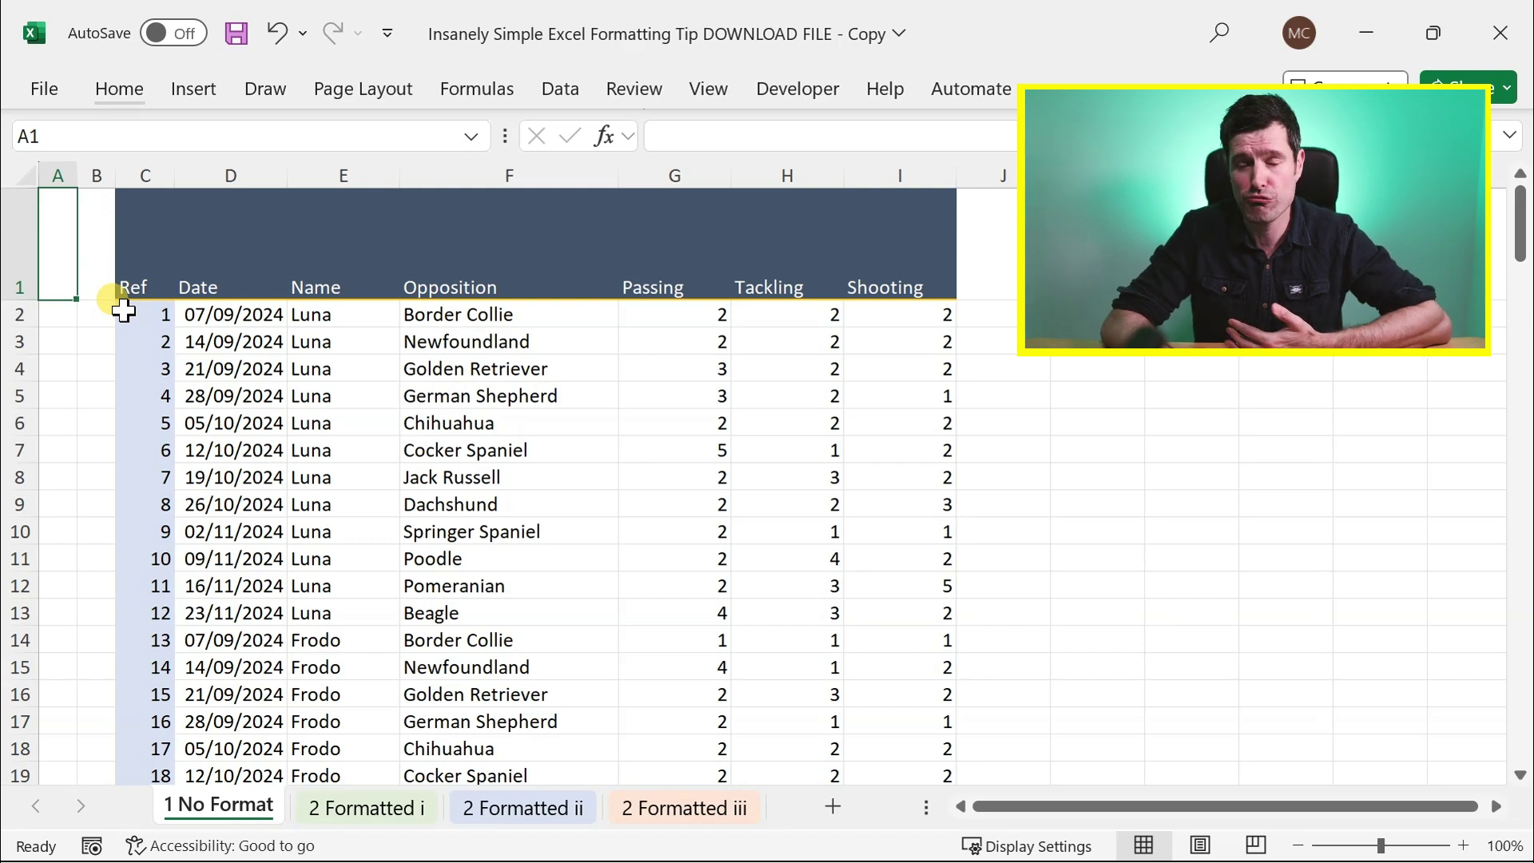
Select row 1 and insert two blank rows, pushing the table header down to row 3
key("shift+space")
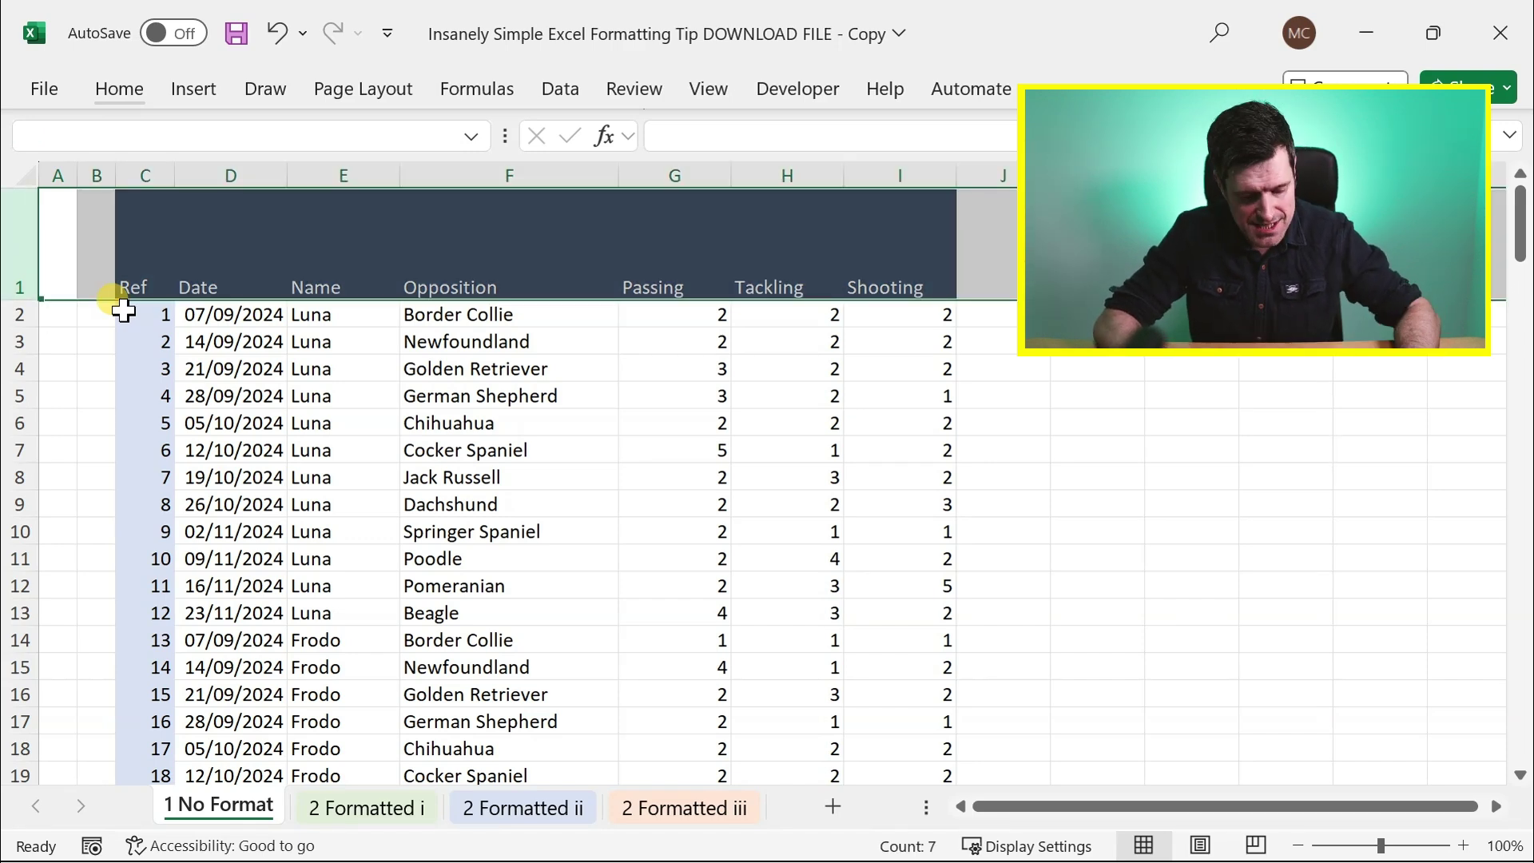
key("ctrl+plus")
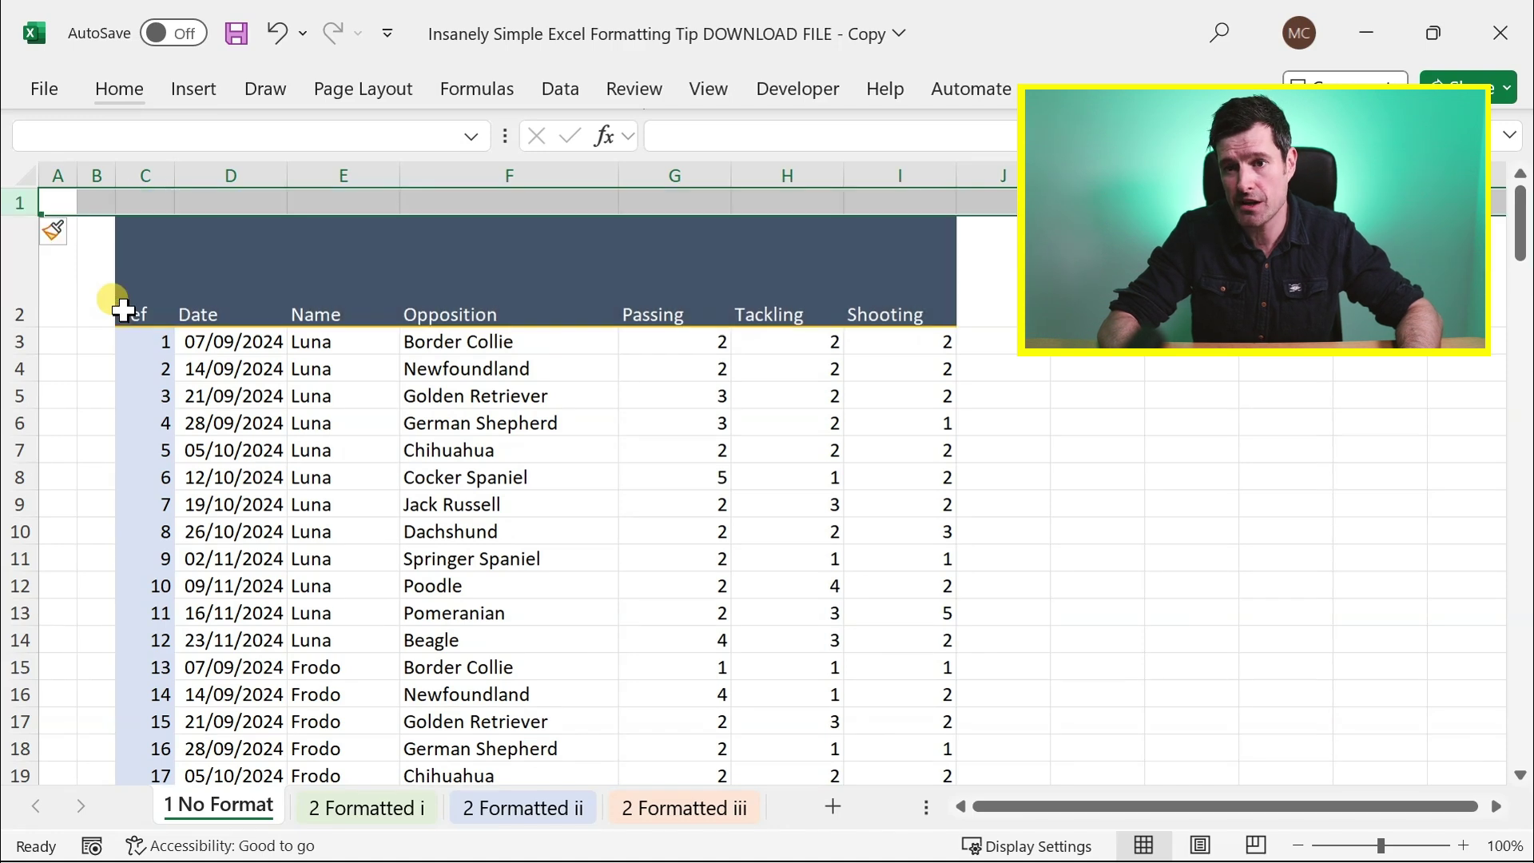
key("ctrl+plus")
key("Right")
key("Right")
key("Right")
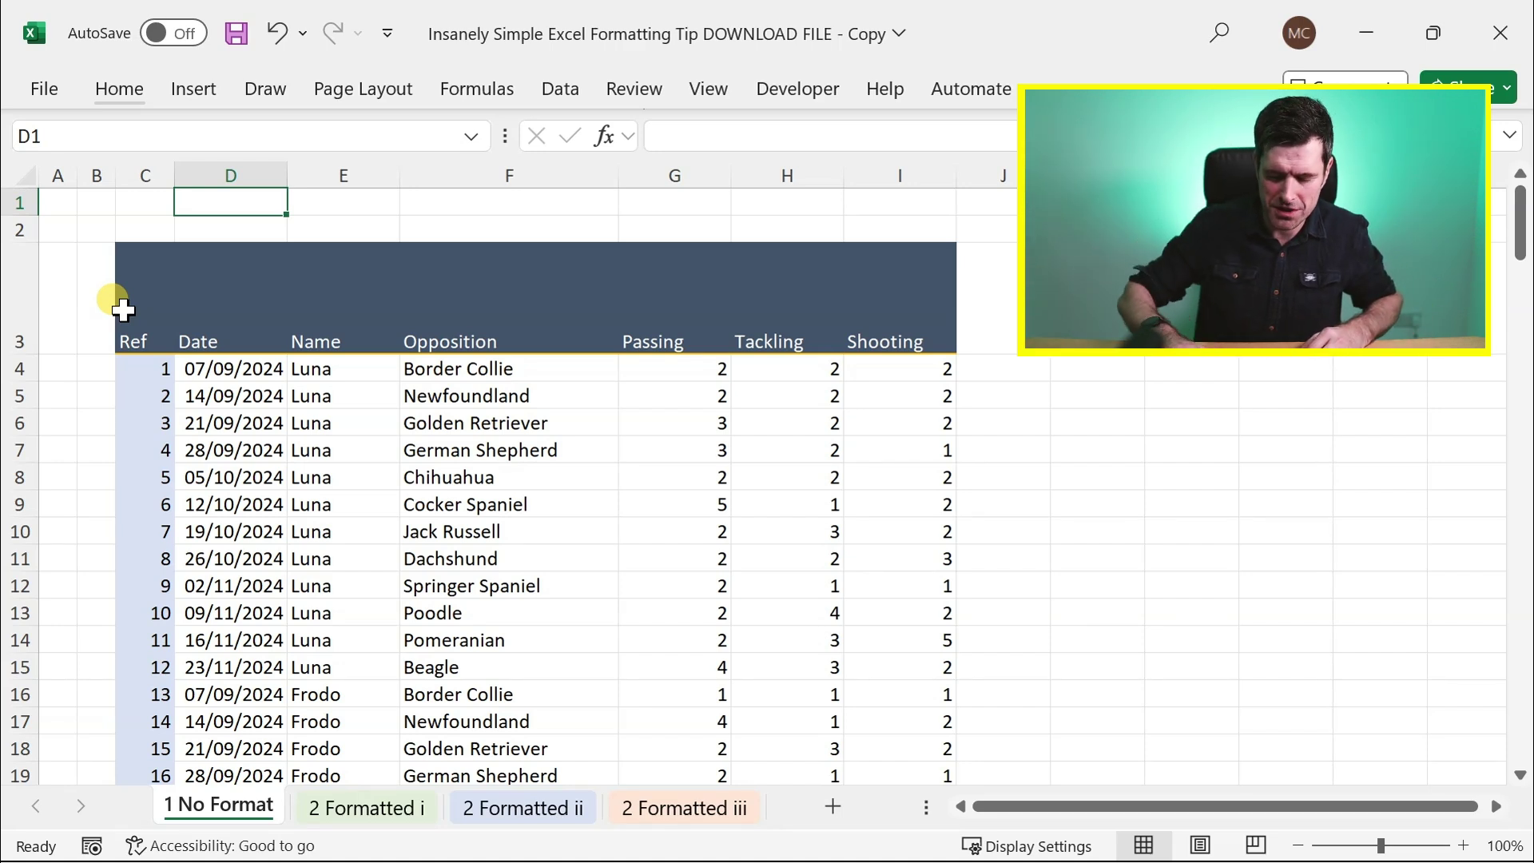
Set the height of header row 3 to 30
key("Down")
key("Down")
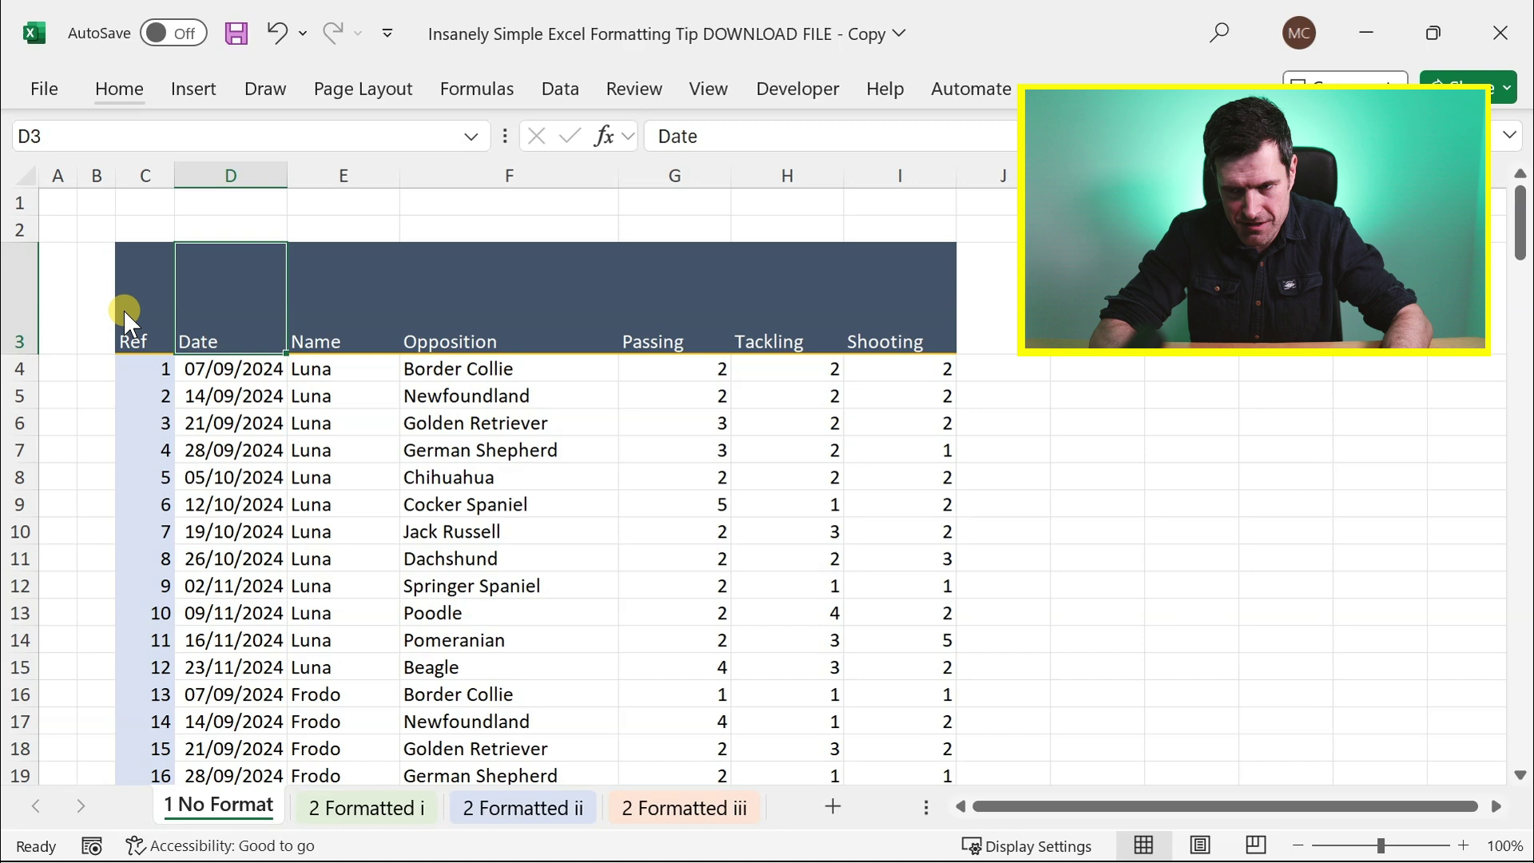
key("alt+h")
type("oh")
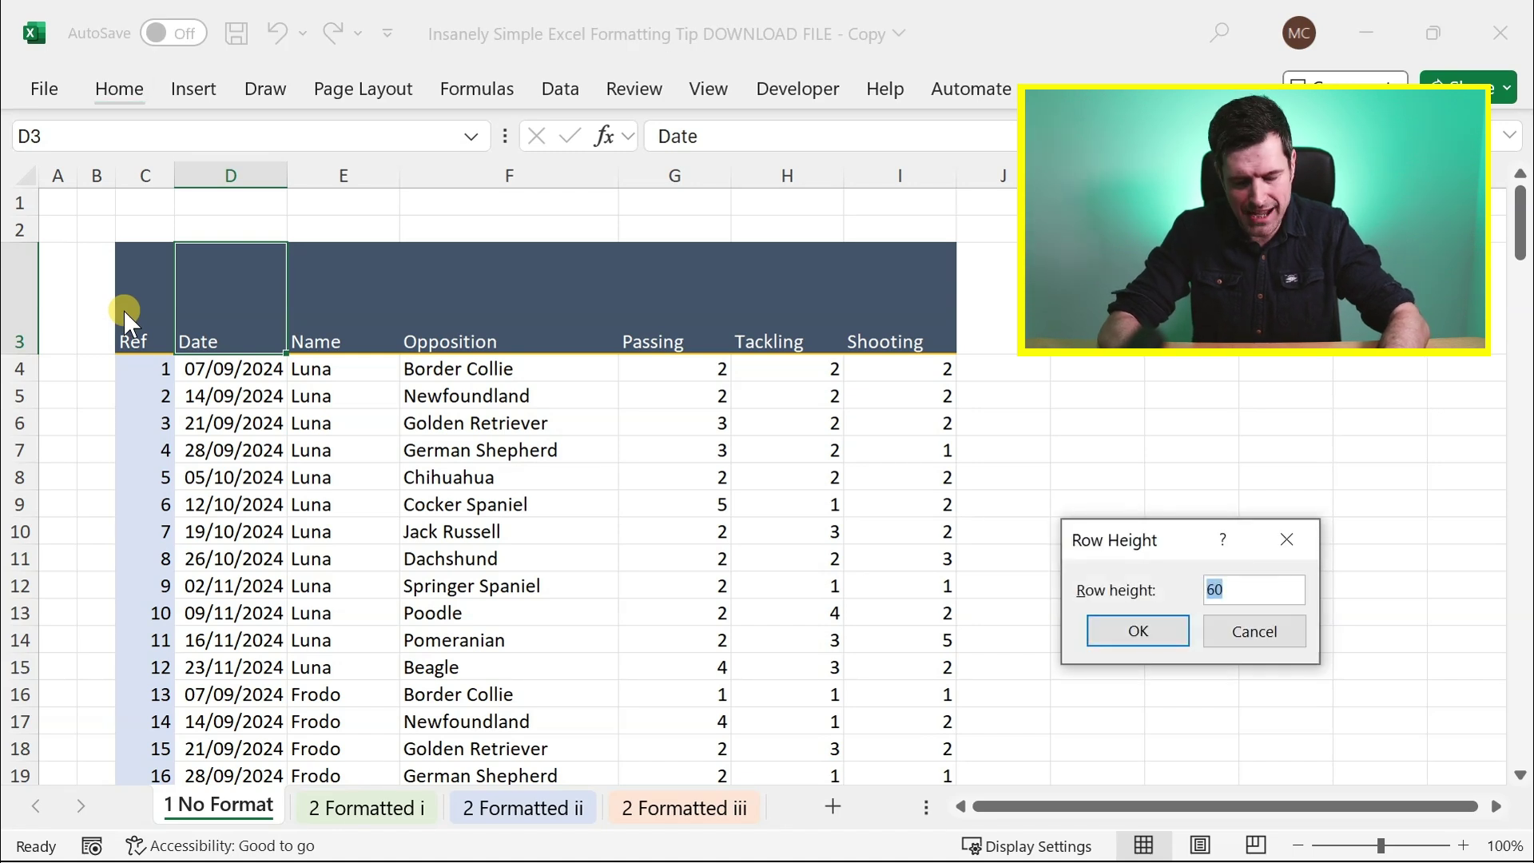
type("30")
key("Return")
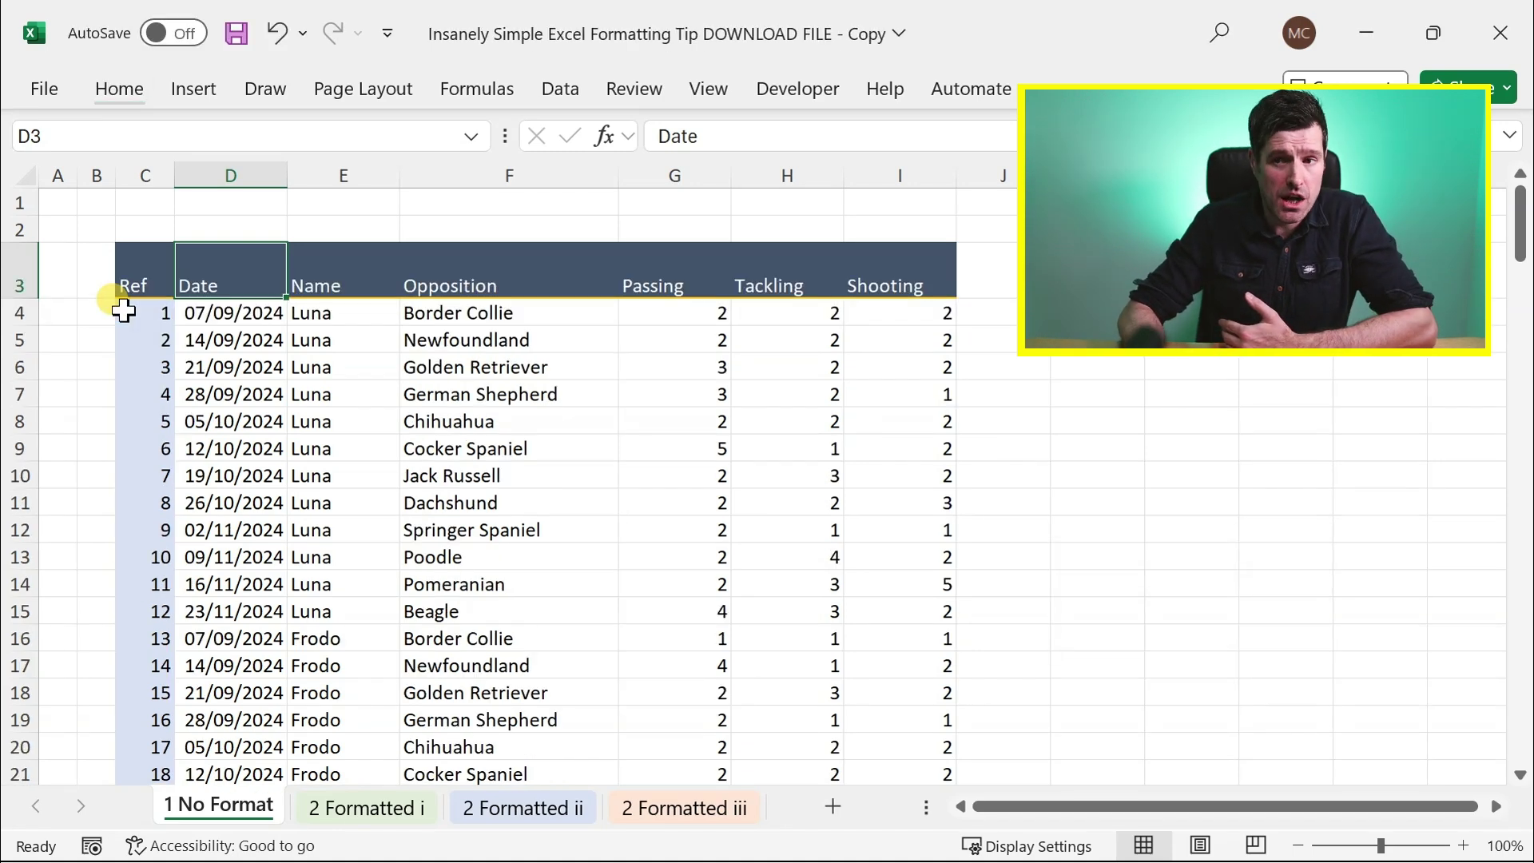
Compare the header with the 2 Formatted i sheet, then return to 1 No Format
key("Left")
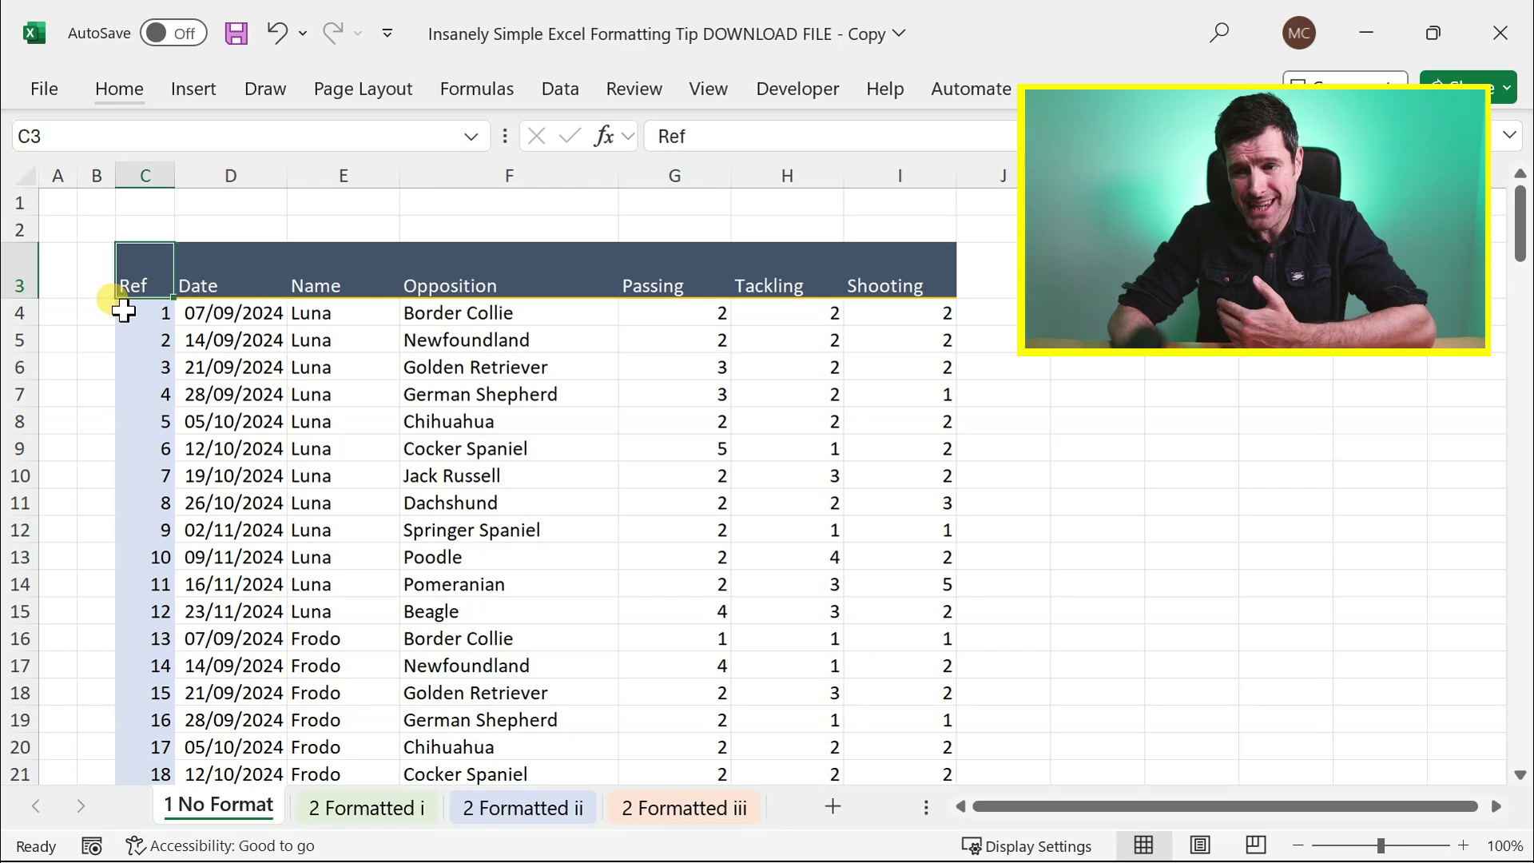
key("ctrl+Page_Down")
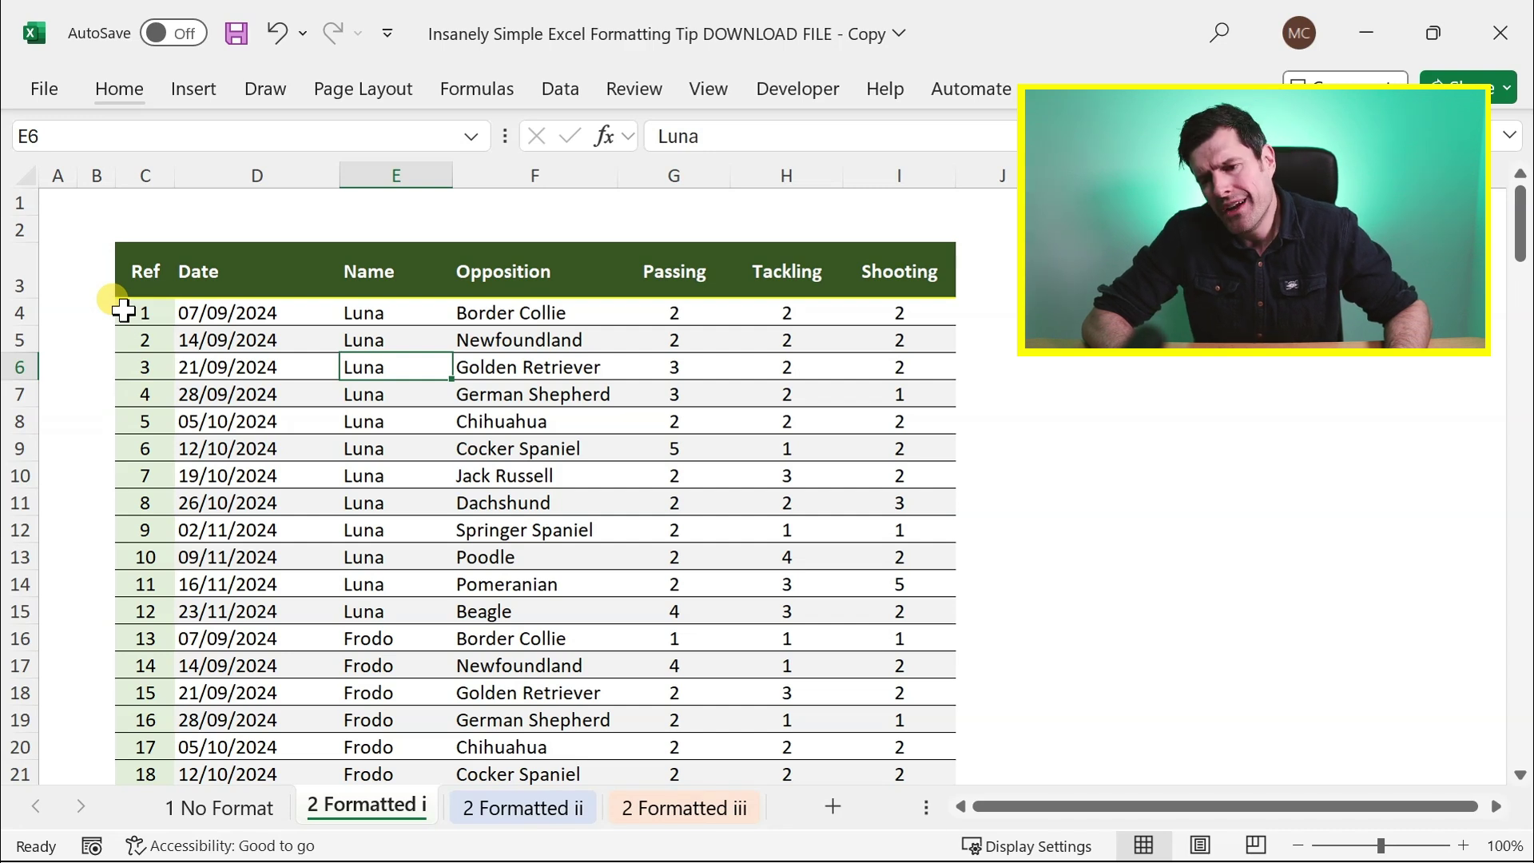
key("ctrl+Page_Up")
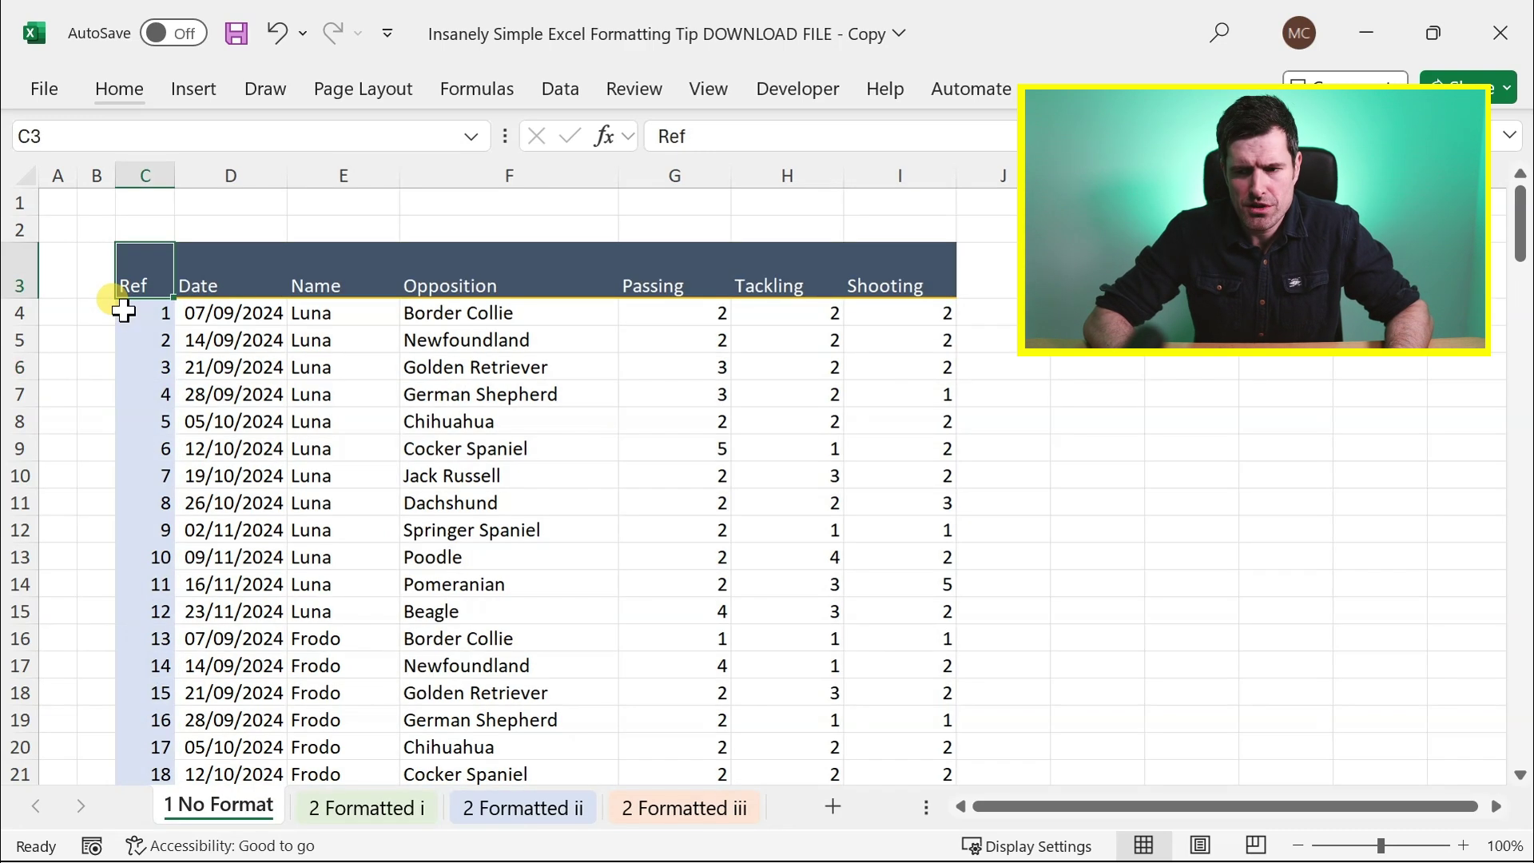
Turn off sheet gridlines with the View tab shortcut Alt, W, V, G
left_click(688, 426)
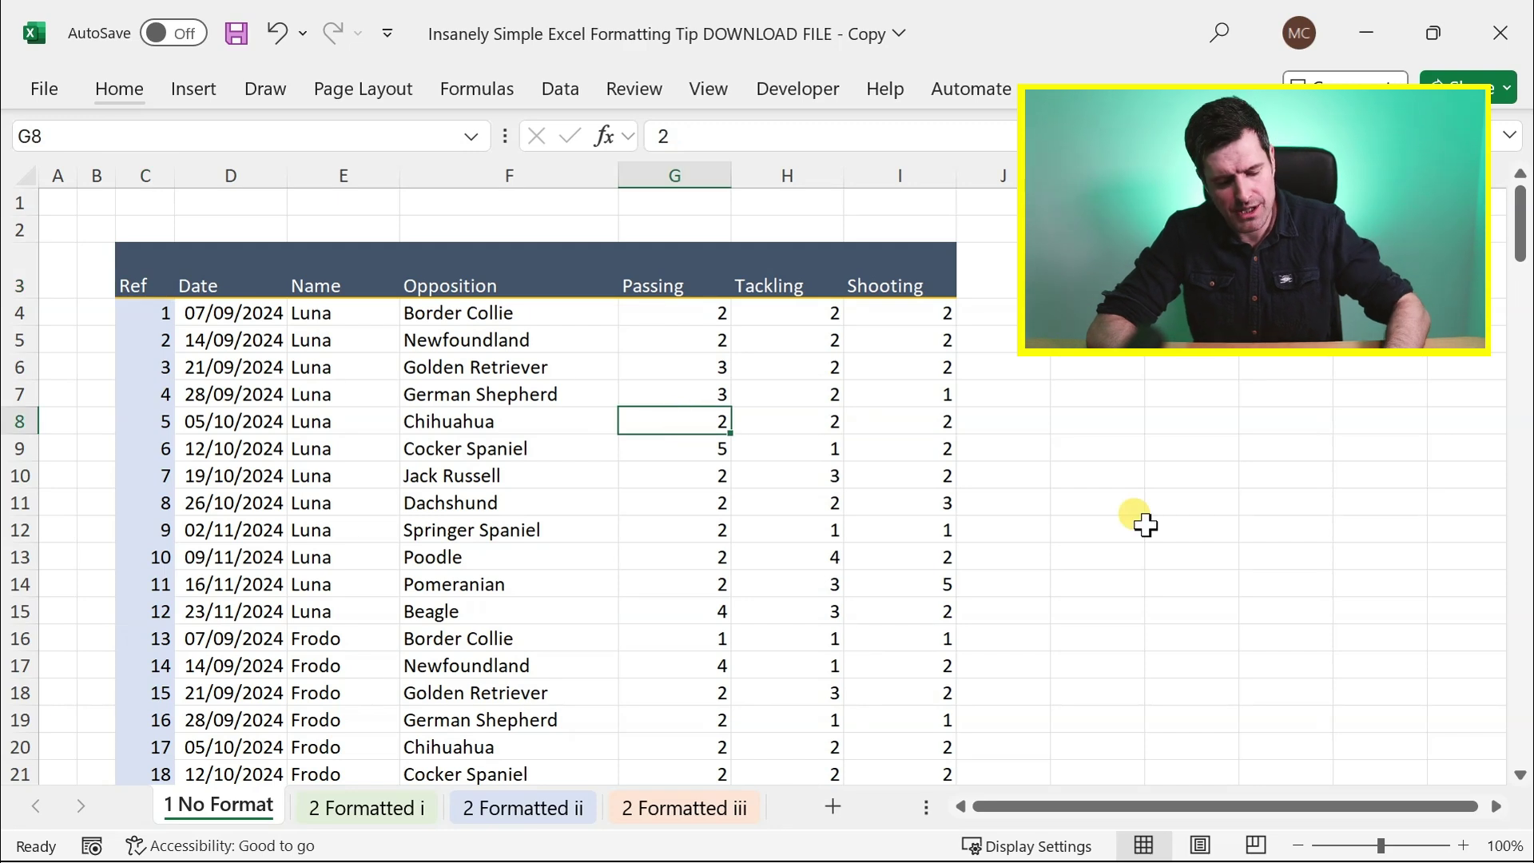
key("alt")
key("w")
key("v")
key("g")
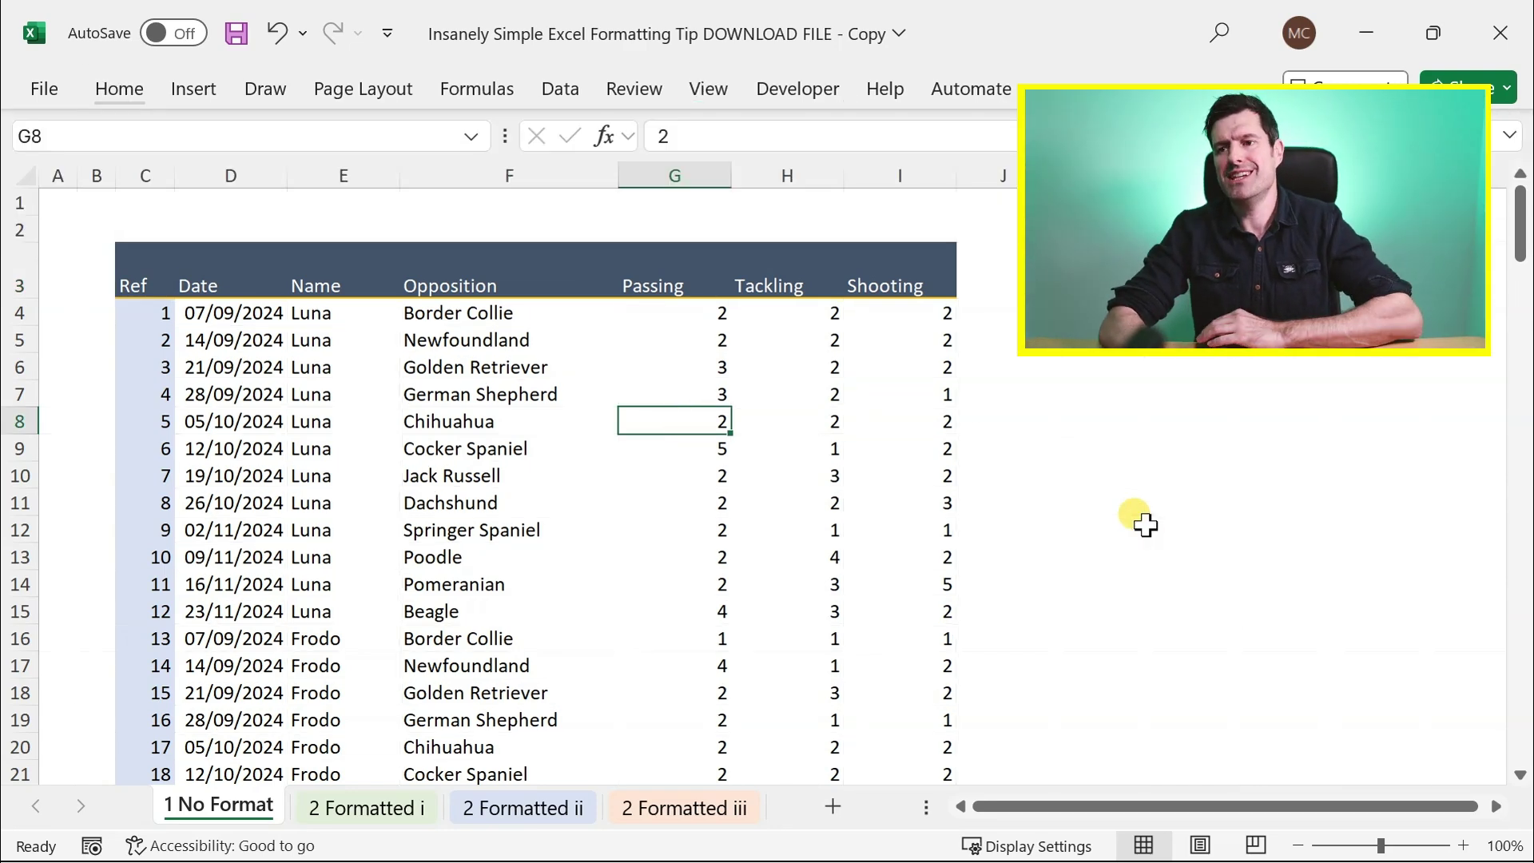
Confirm Gridlines is unticked in the View tab's Show options, then click an empty cell
left_click(713, 94)
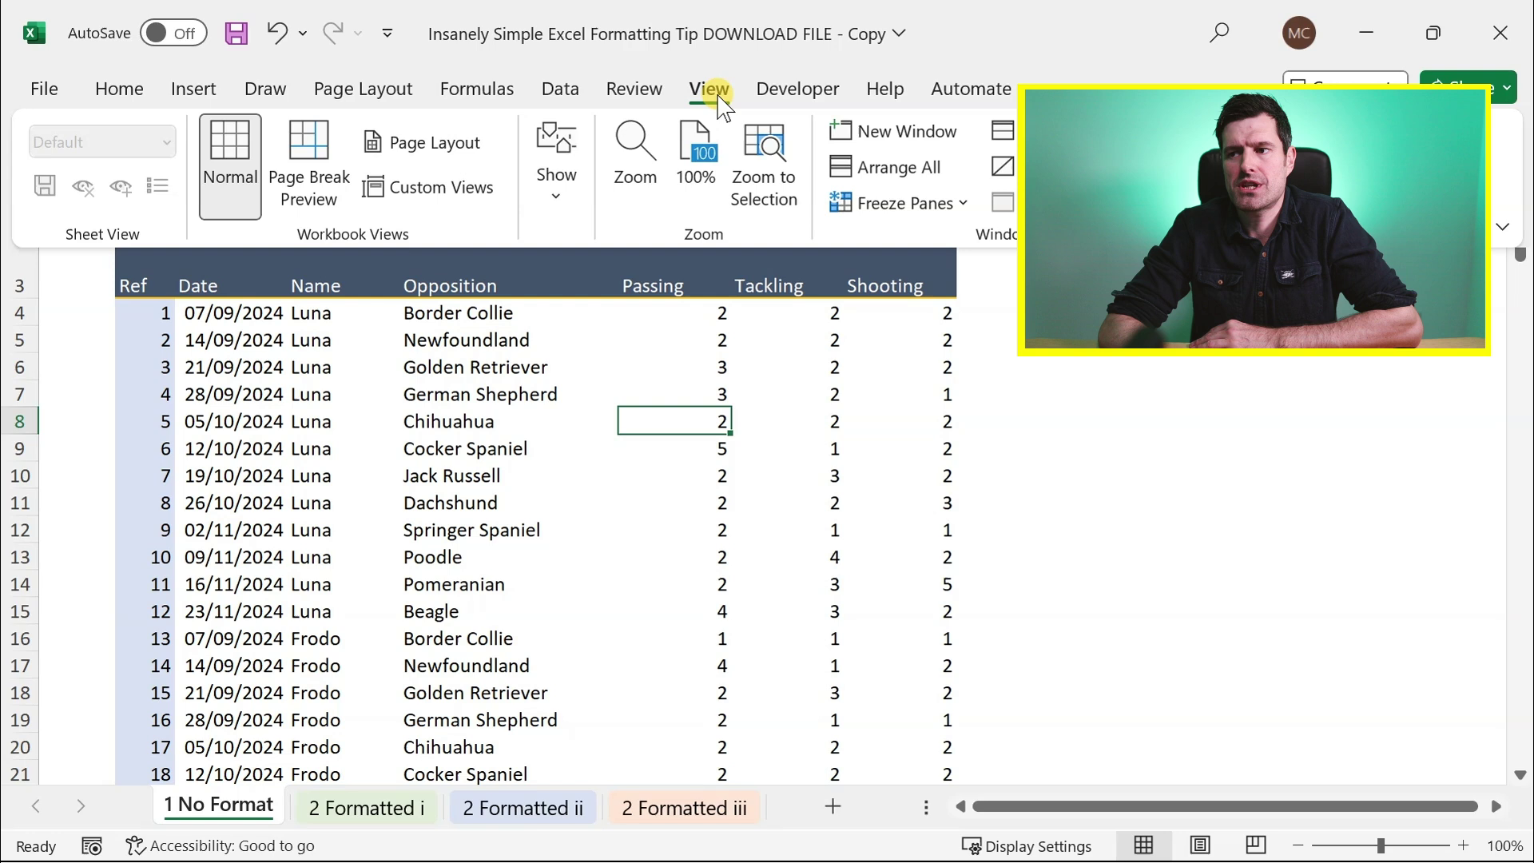
left_click(559, 201)
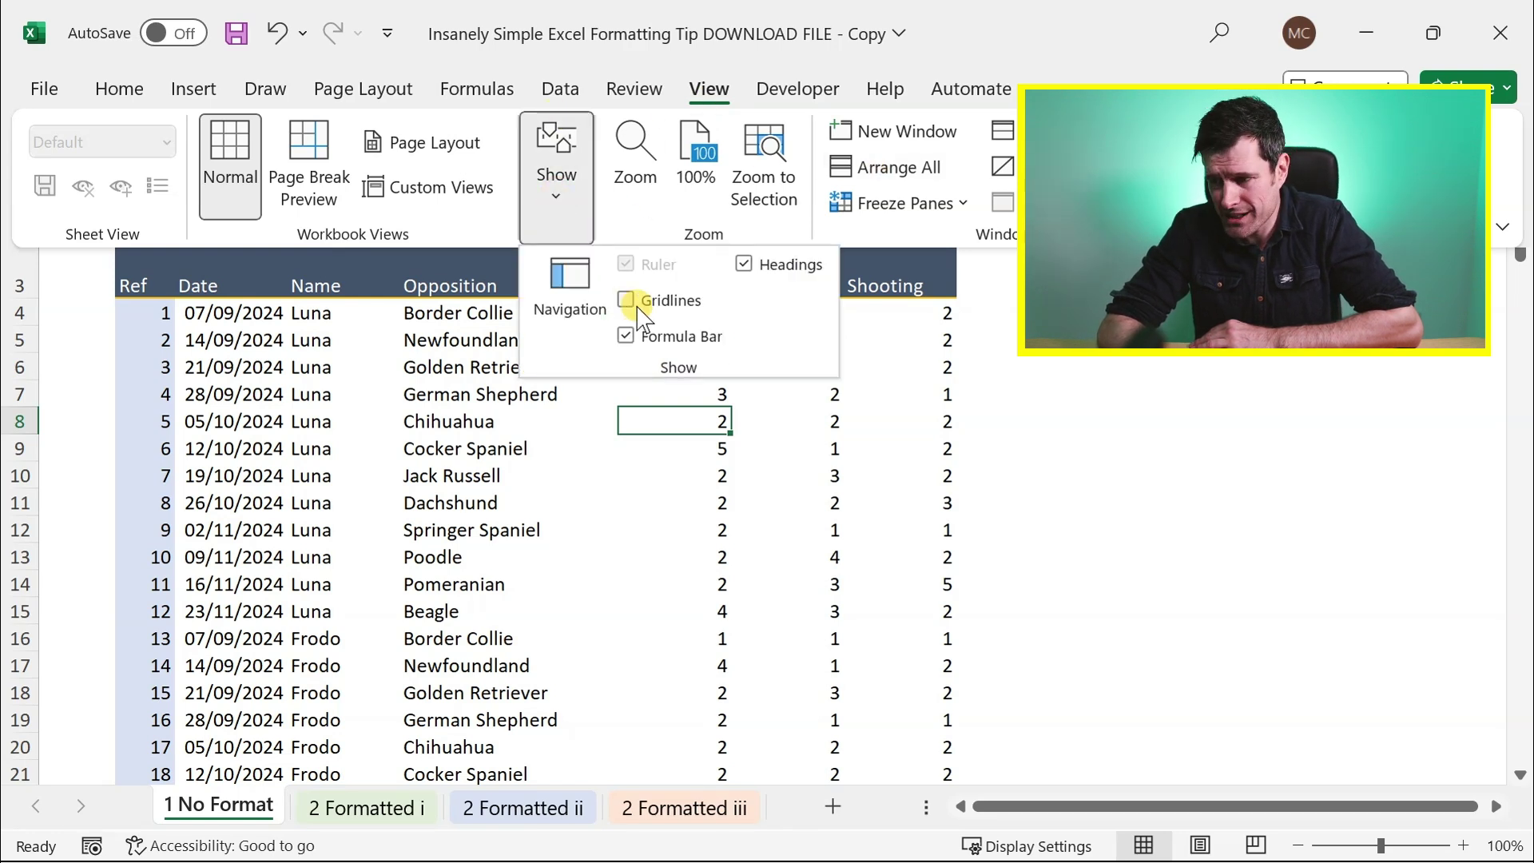
left_click(1086, 394)
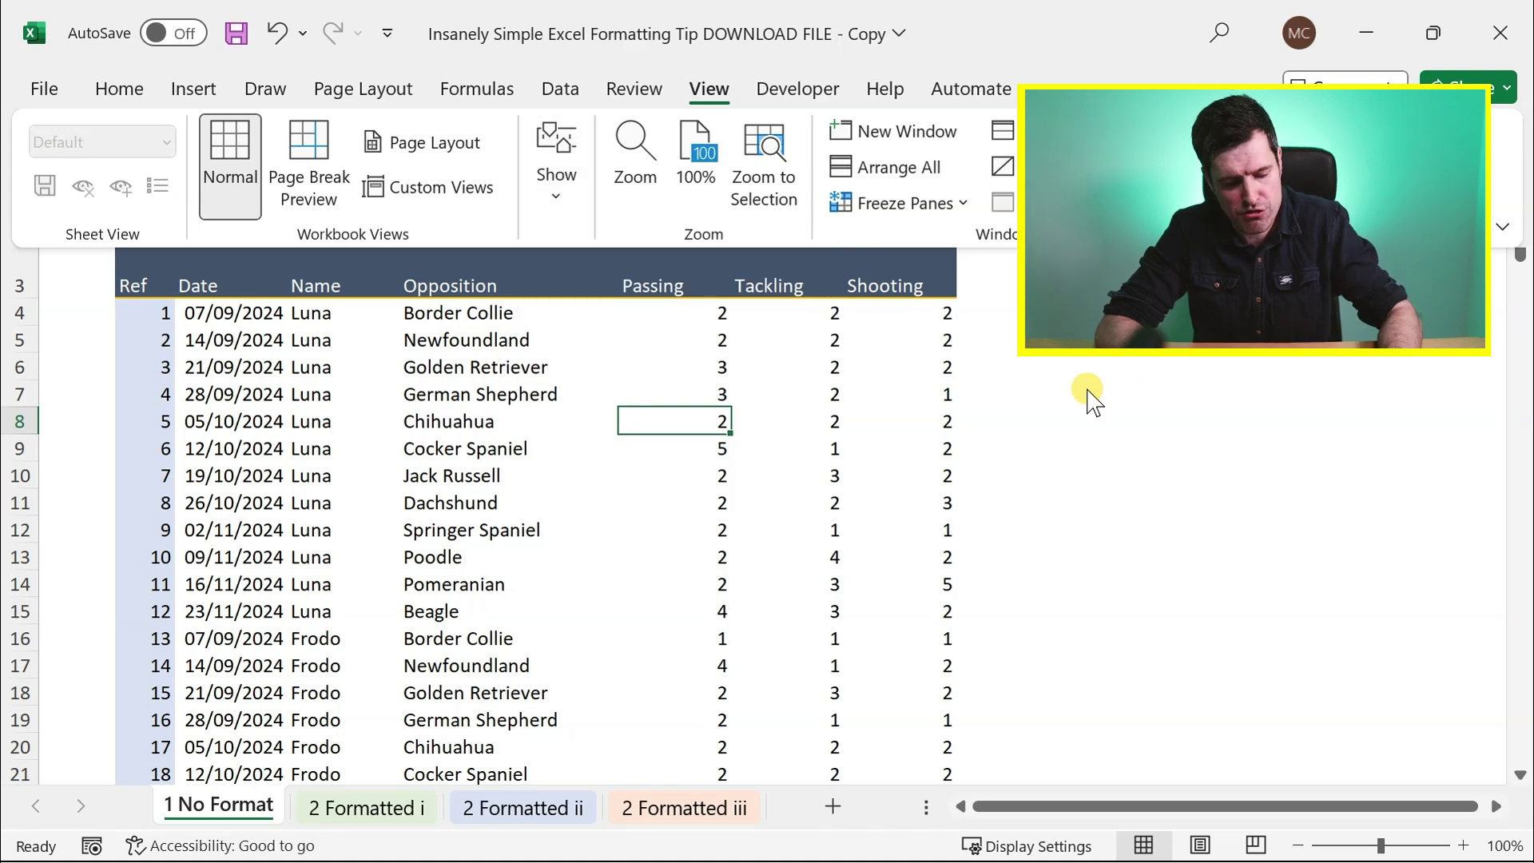
left_click(1085, 389)
left_click(1085, 389)
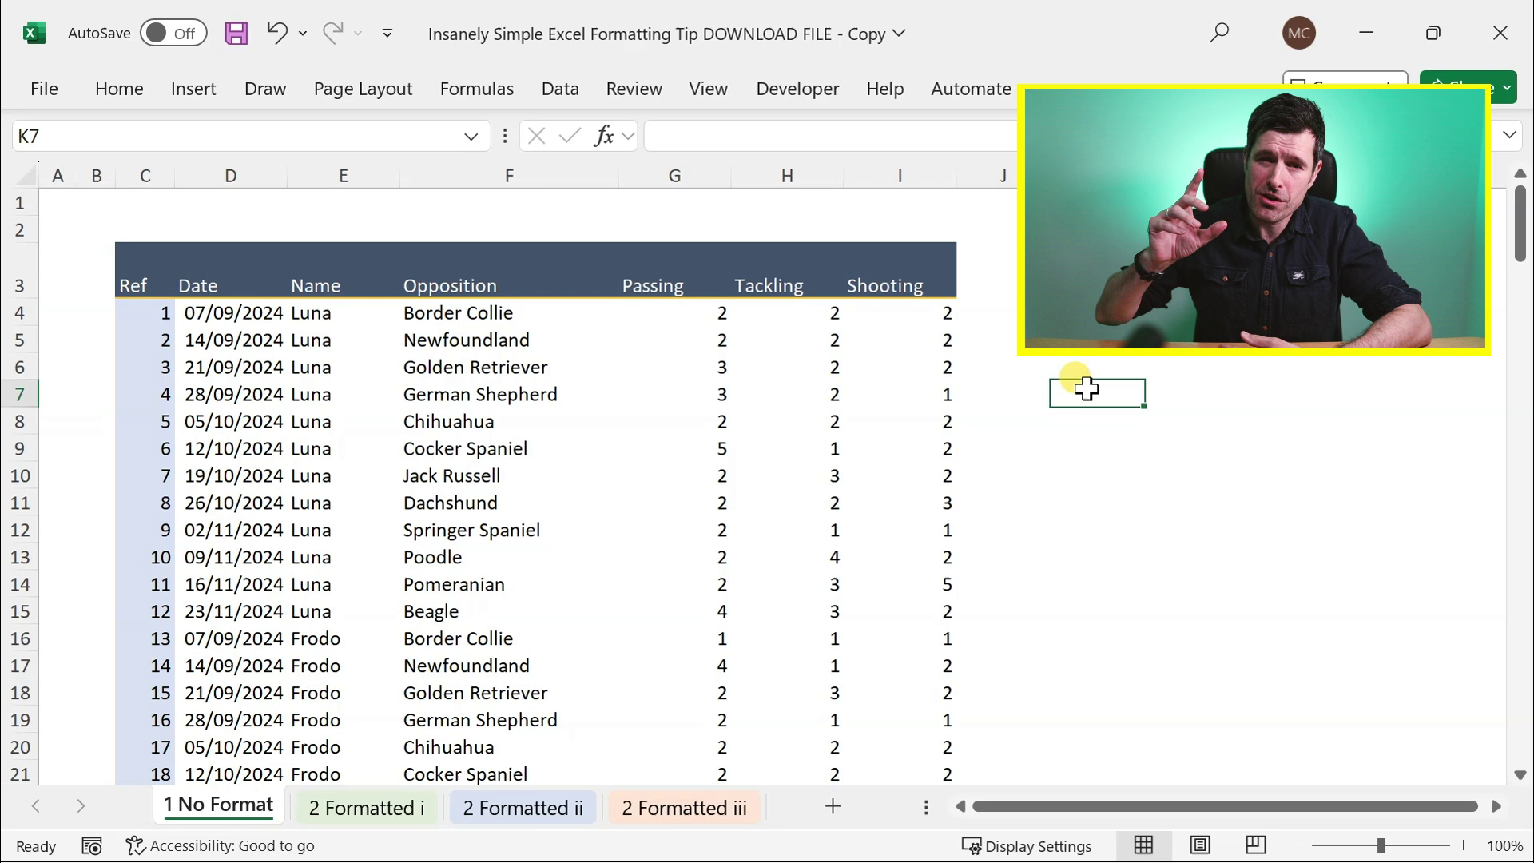
left_click(479, 451)
key("Left")
key("Left")
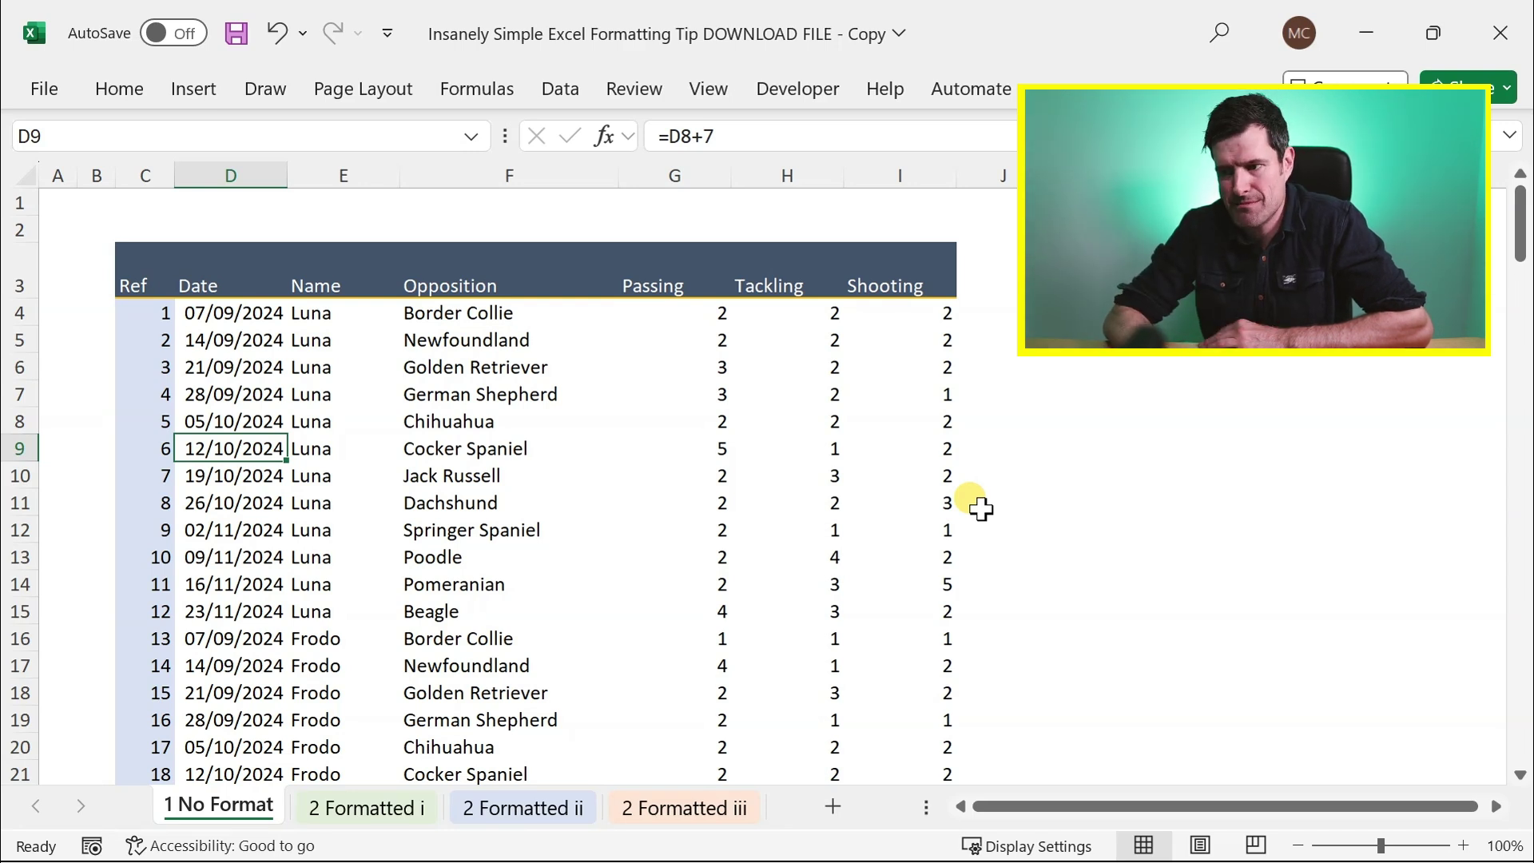
key("Right")
key("Right")
key("Right")
key("Right")
key("Right")
key("Down")
key("Left")
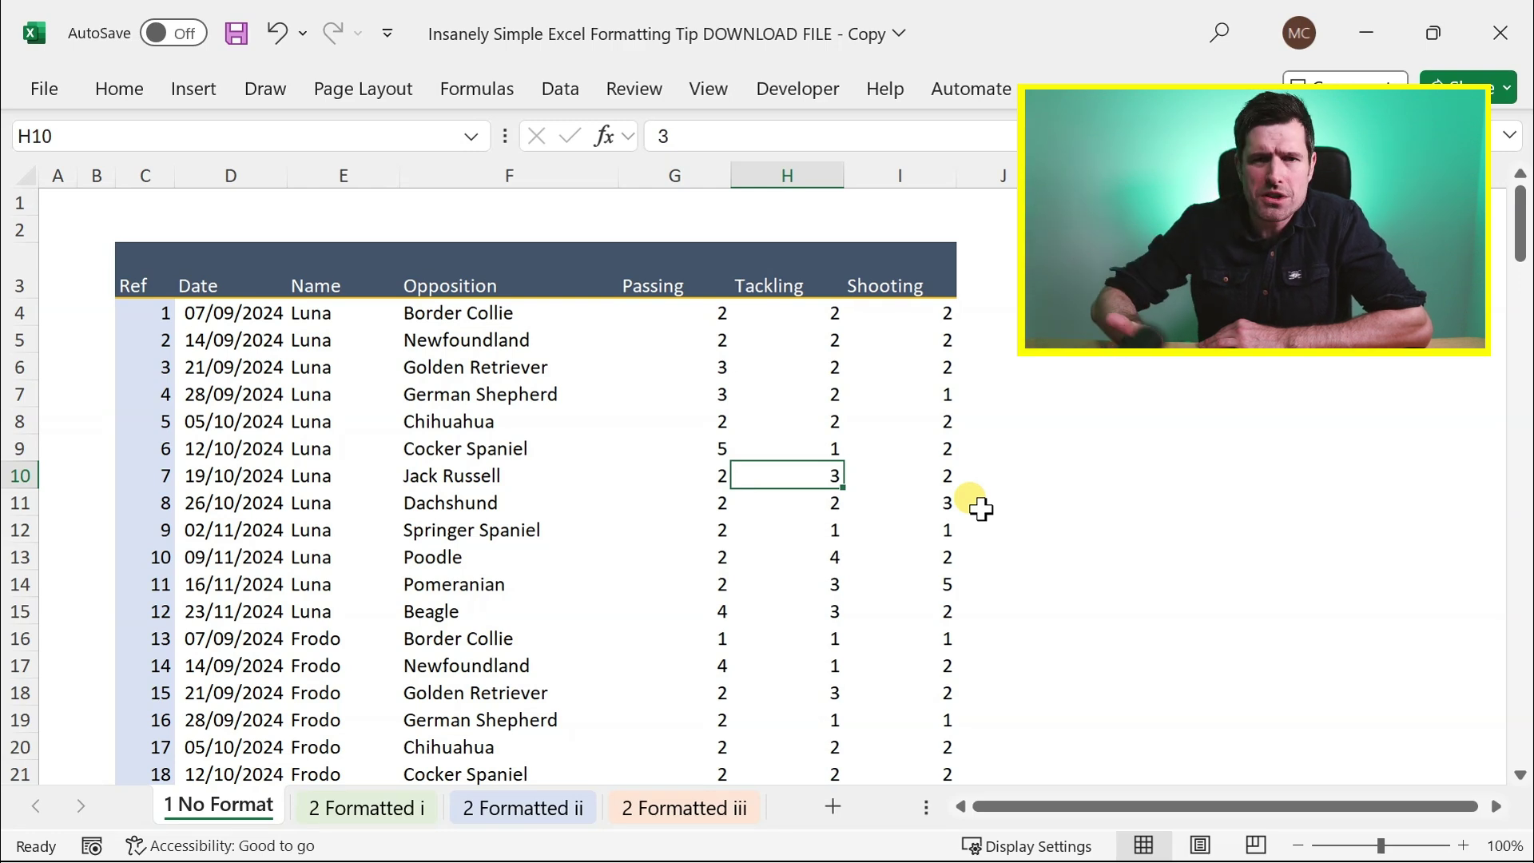
key("shift+space")
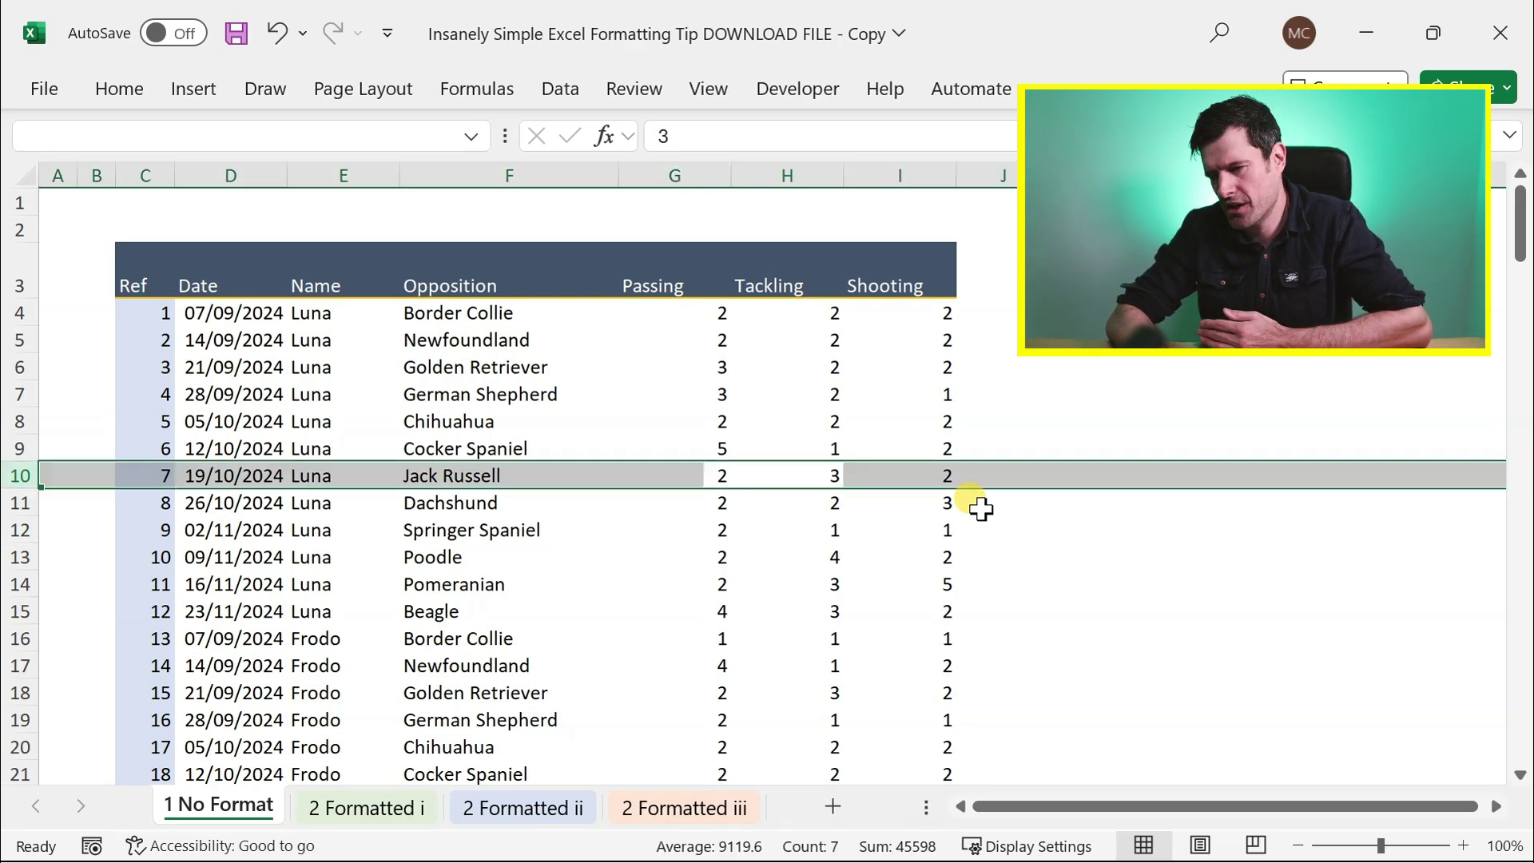
key("Left")
key("Left")
key("Left")
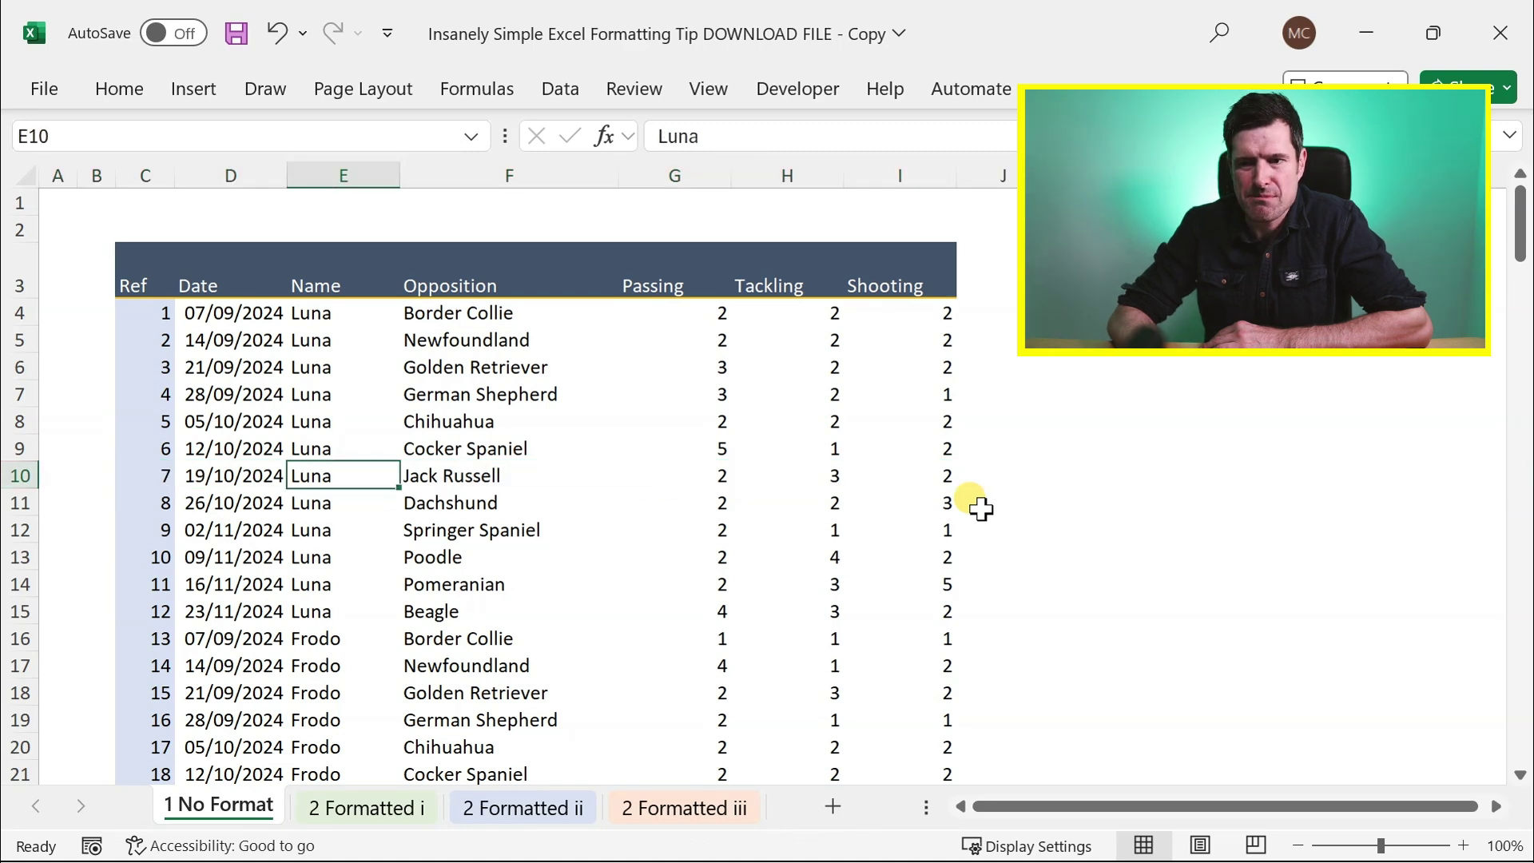
key("Up")
key("Up")
key("Up")
key("Up")
key("Up")
key("Up")
key("Left")
key("Left")
key("Right")
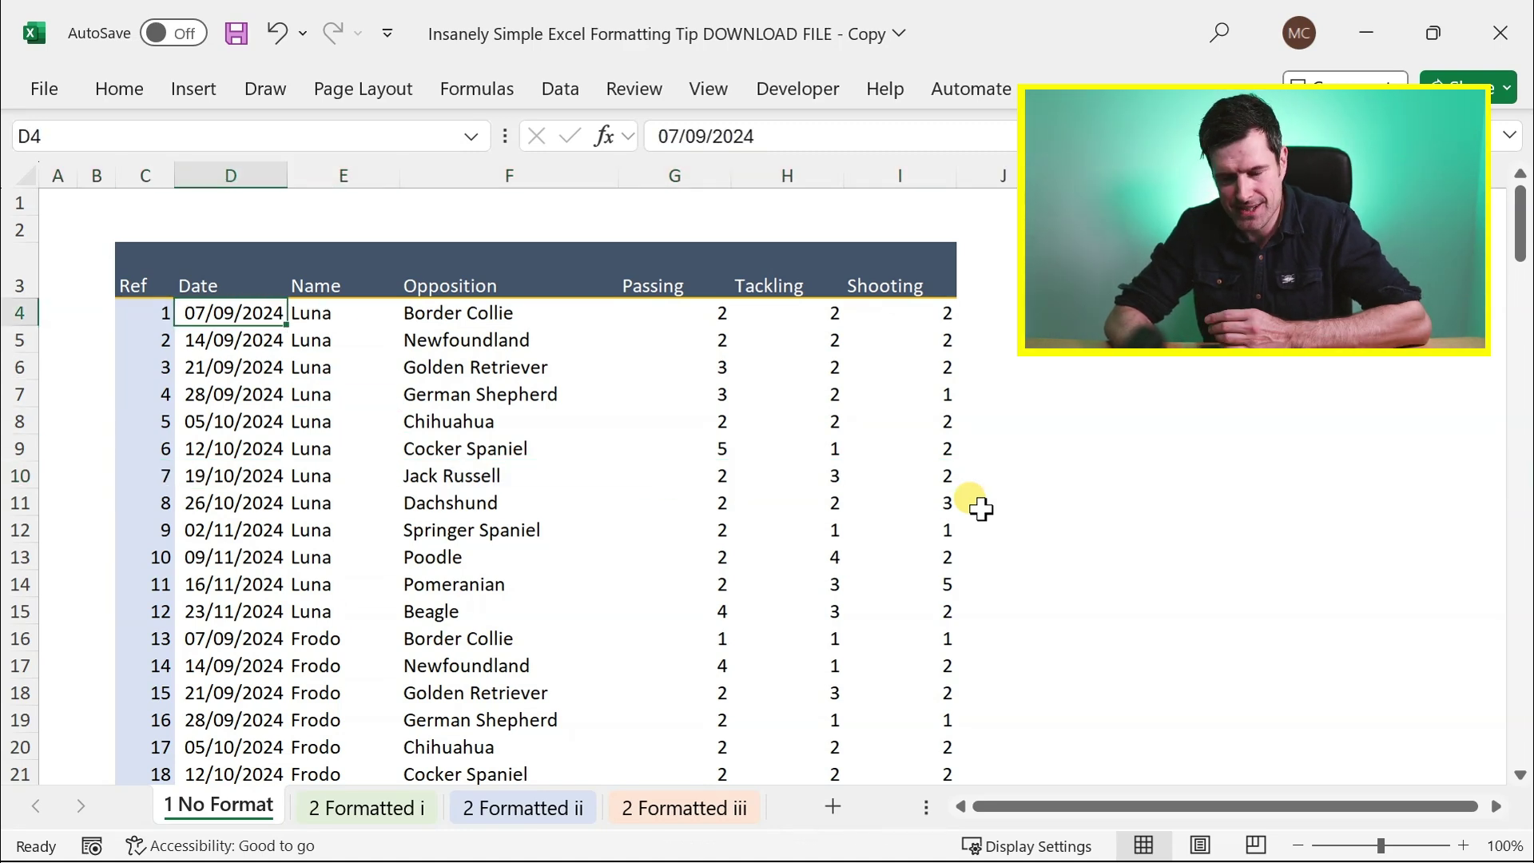
key("Left")
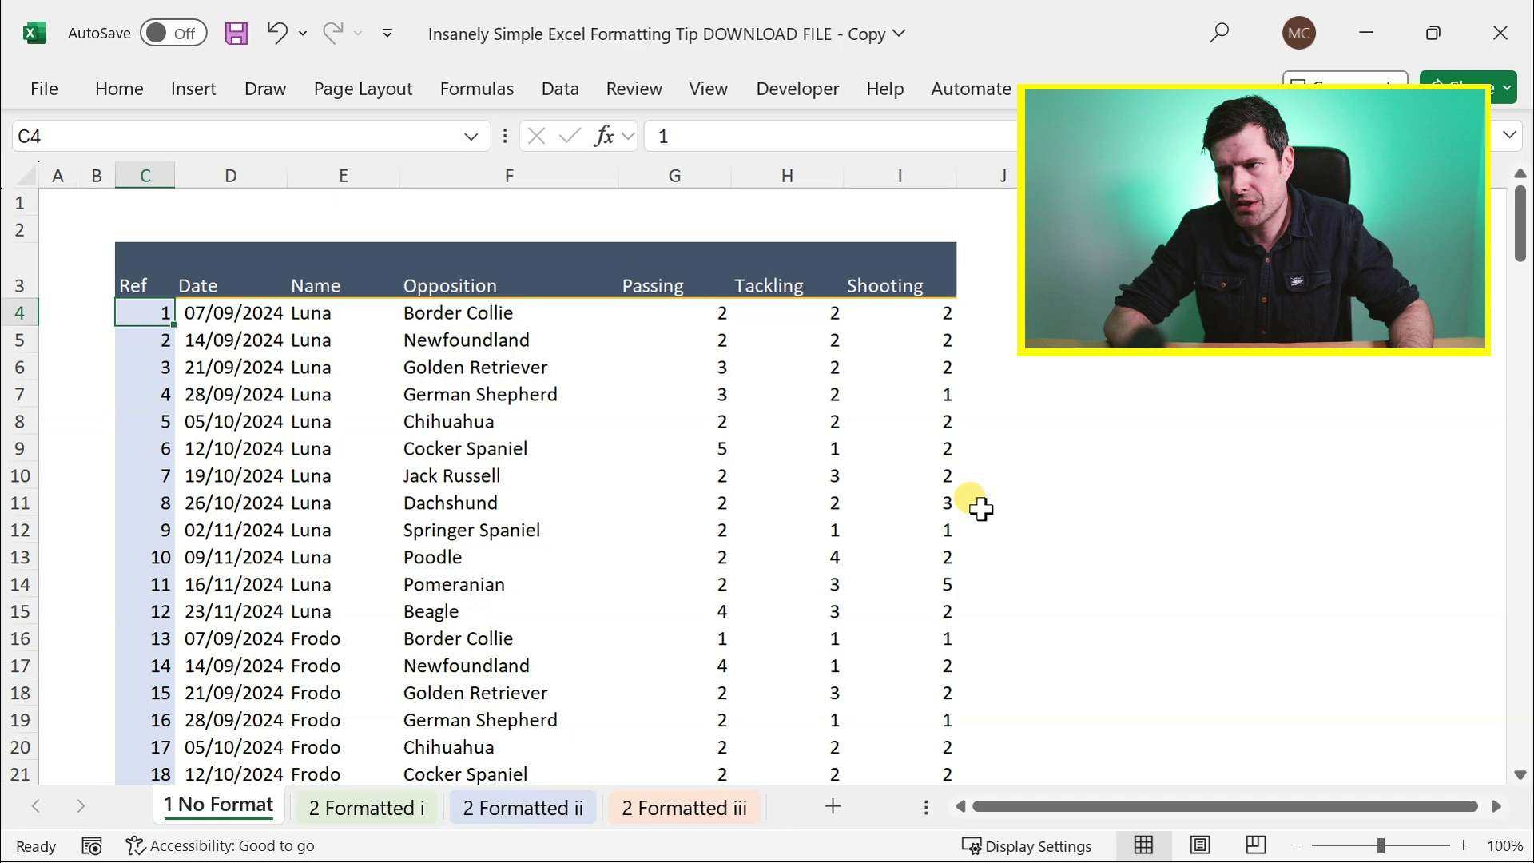
key("ctrl+shift+Right")
key("ctrl+shift+Down")
key("alt")
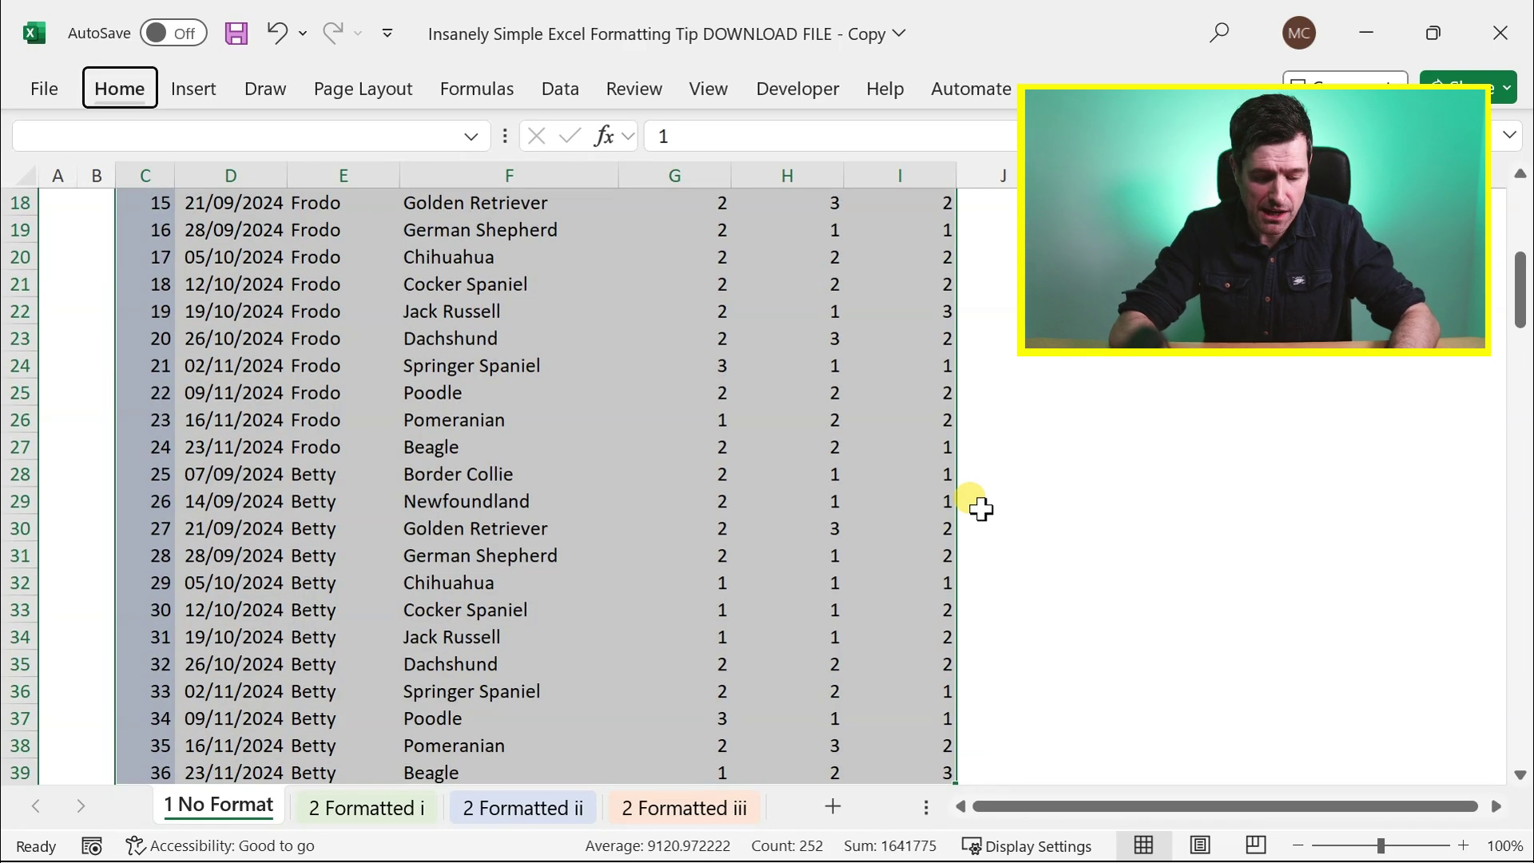
key("h")
key("b")
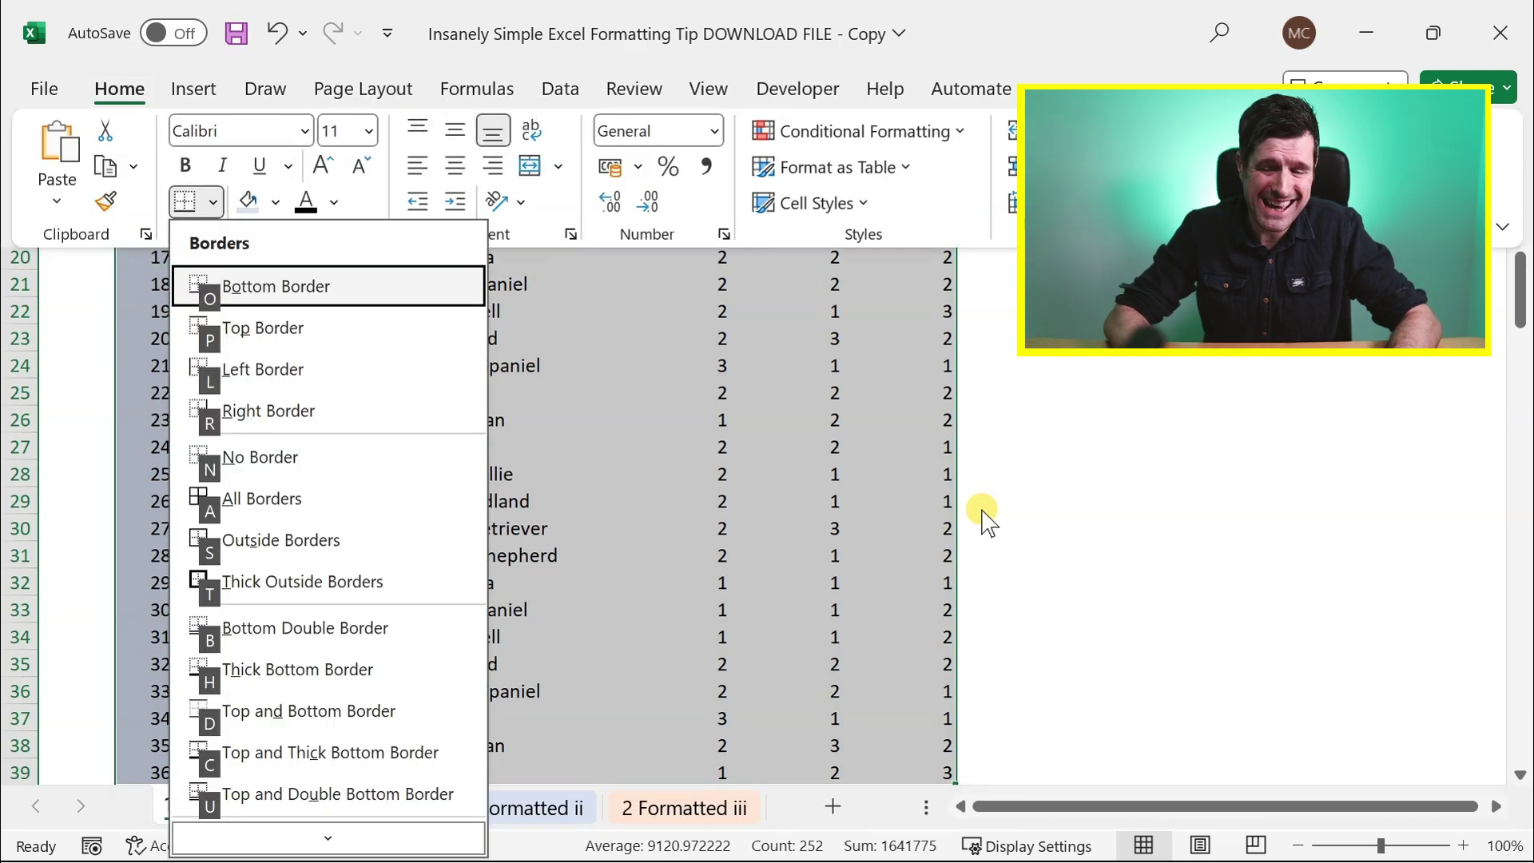
key("a")
key("Down")
key("Down")
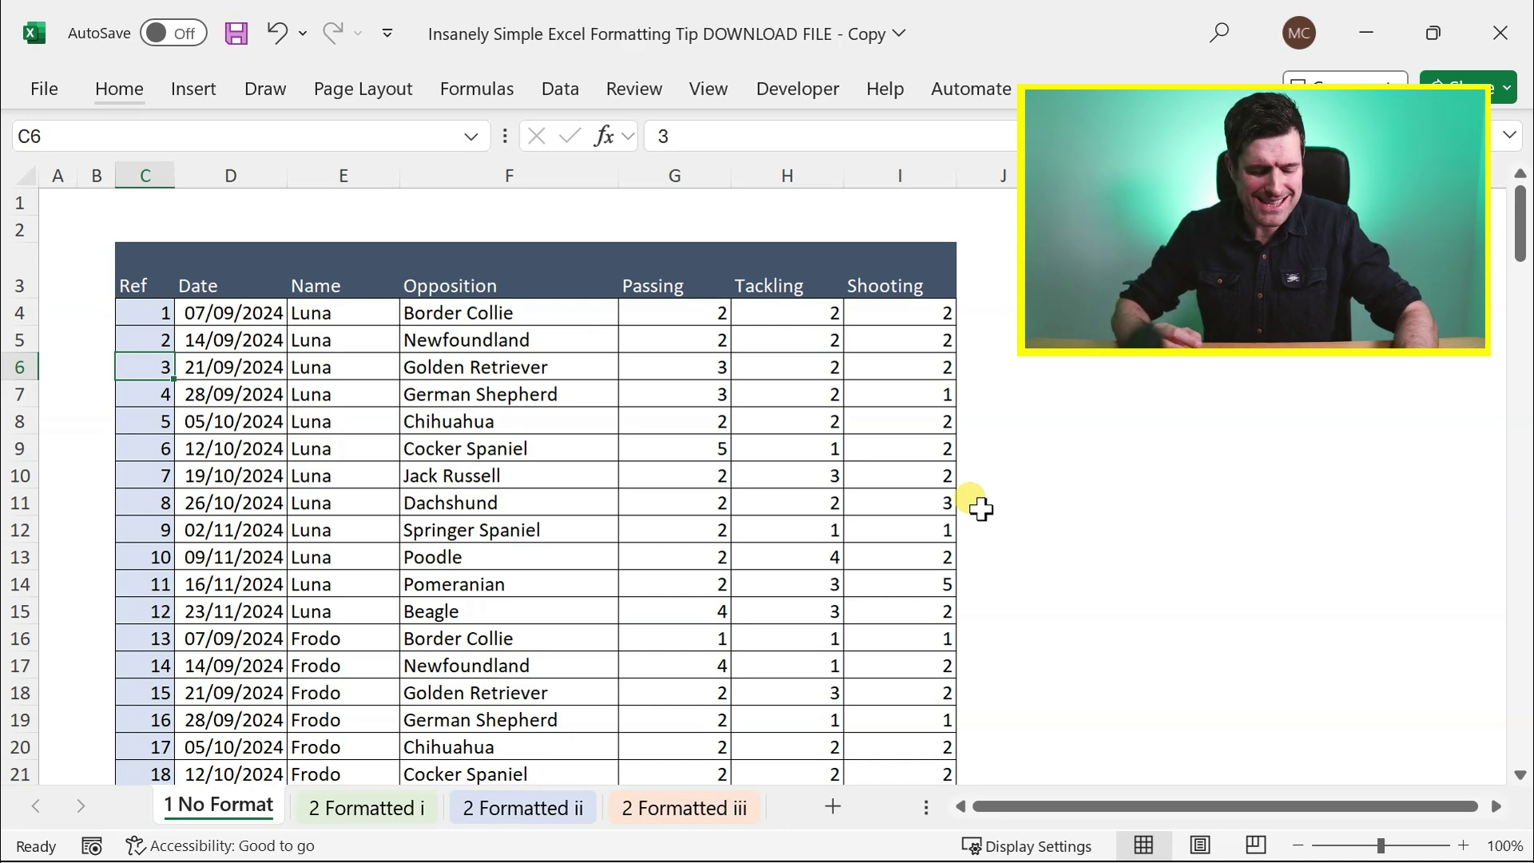
key("ctrl+z")
key("ctrl+z")
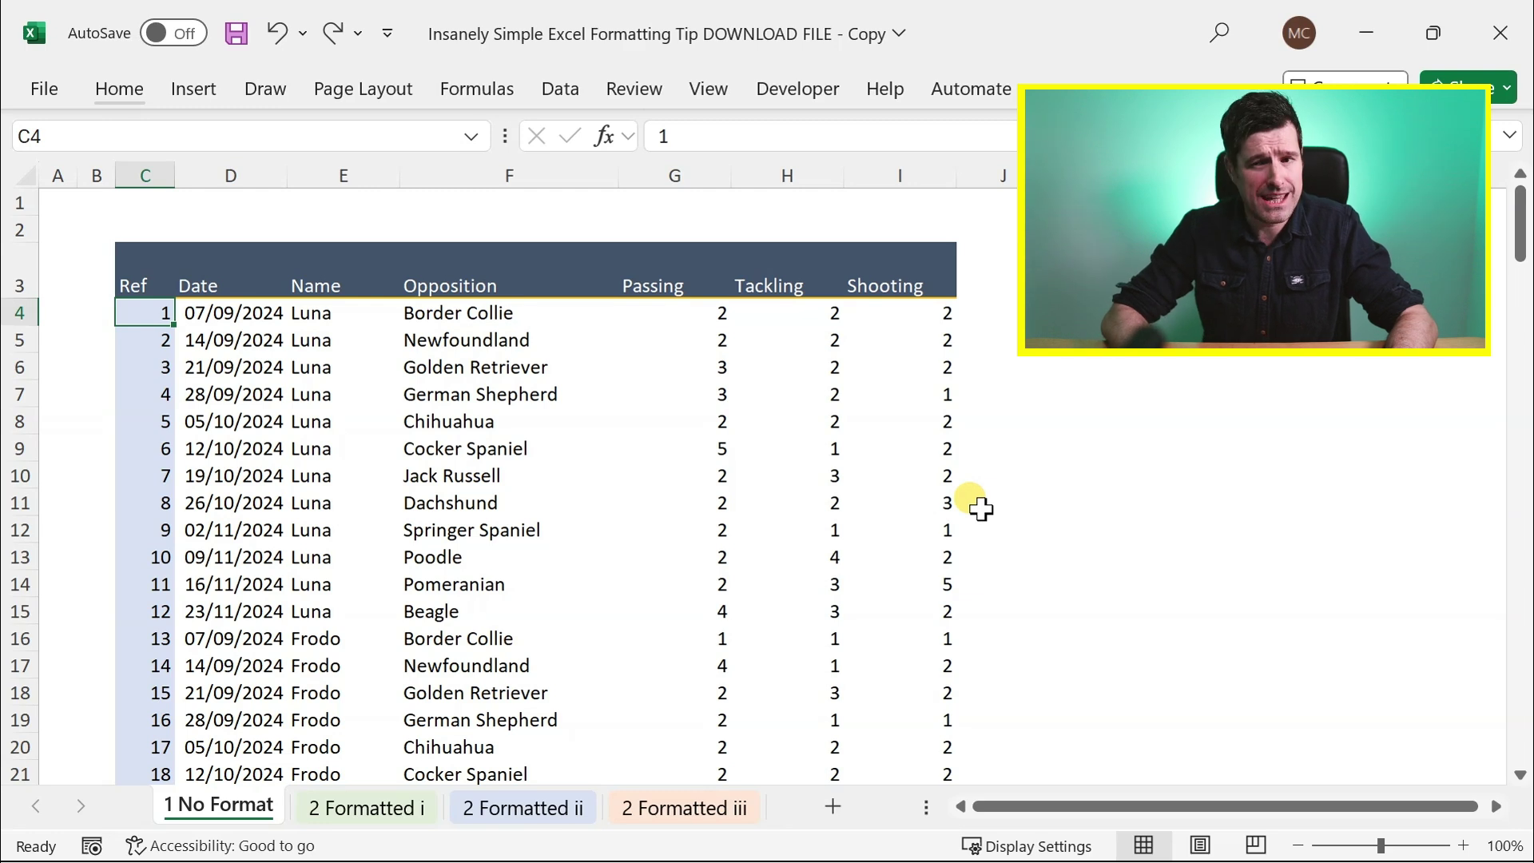
Select the data rows C5:I39, from the second record to the last
key("Down")
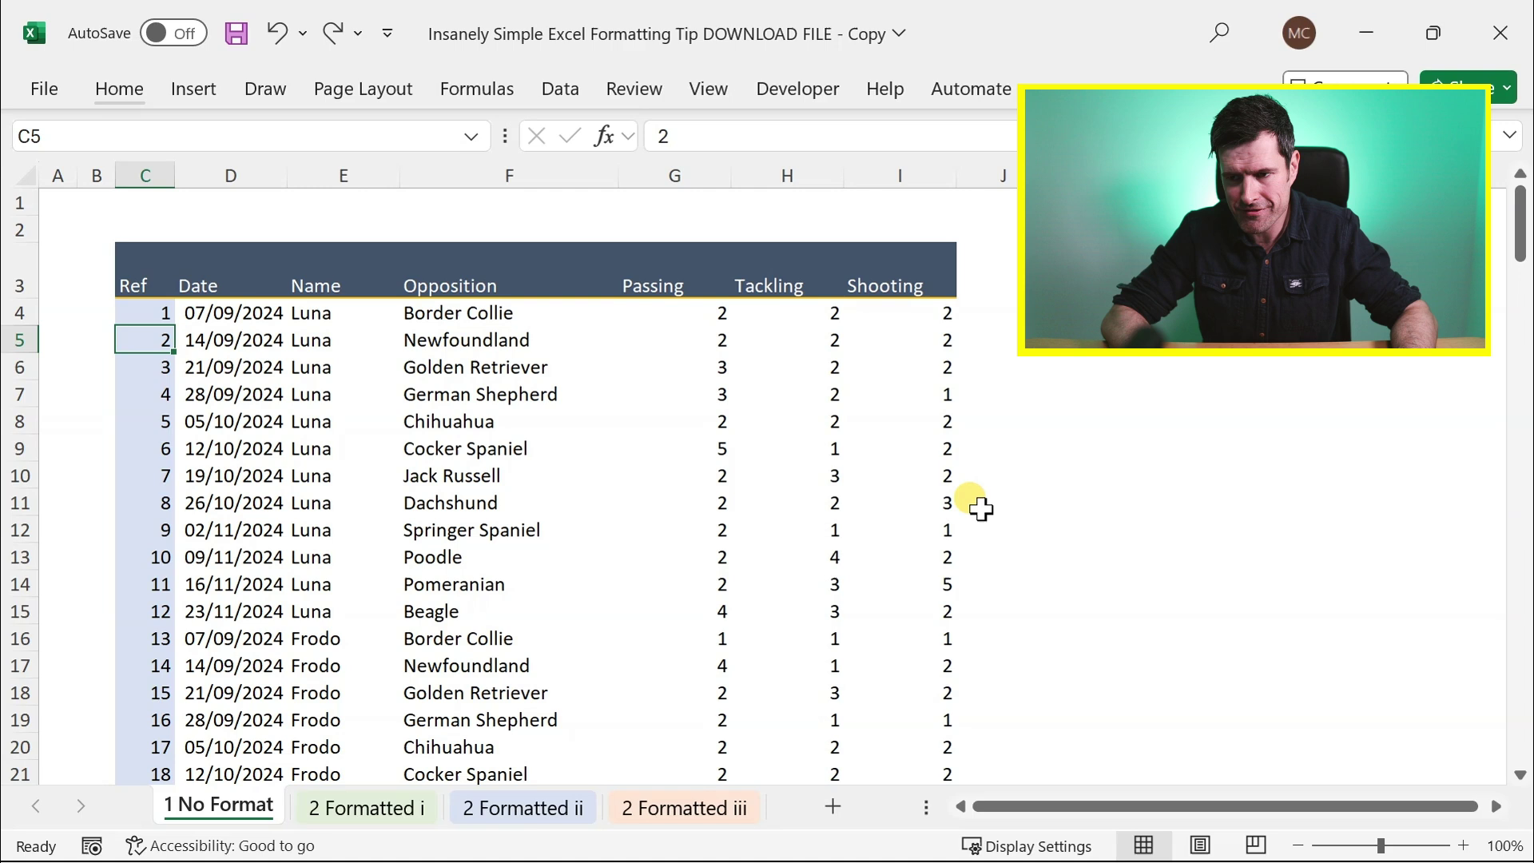
key("ctrl+shift+Right")
key("ctrl+shift+Down")
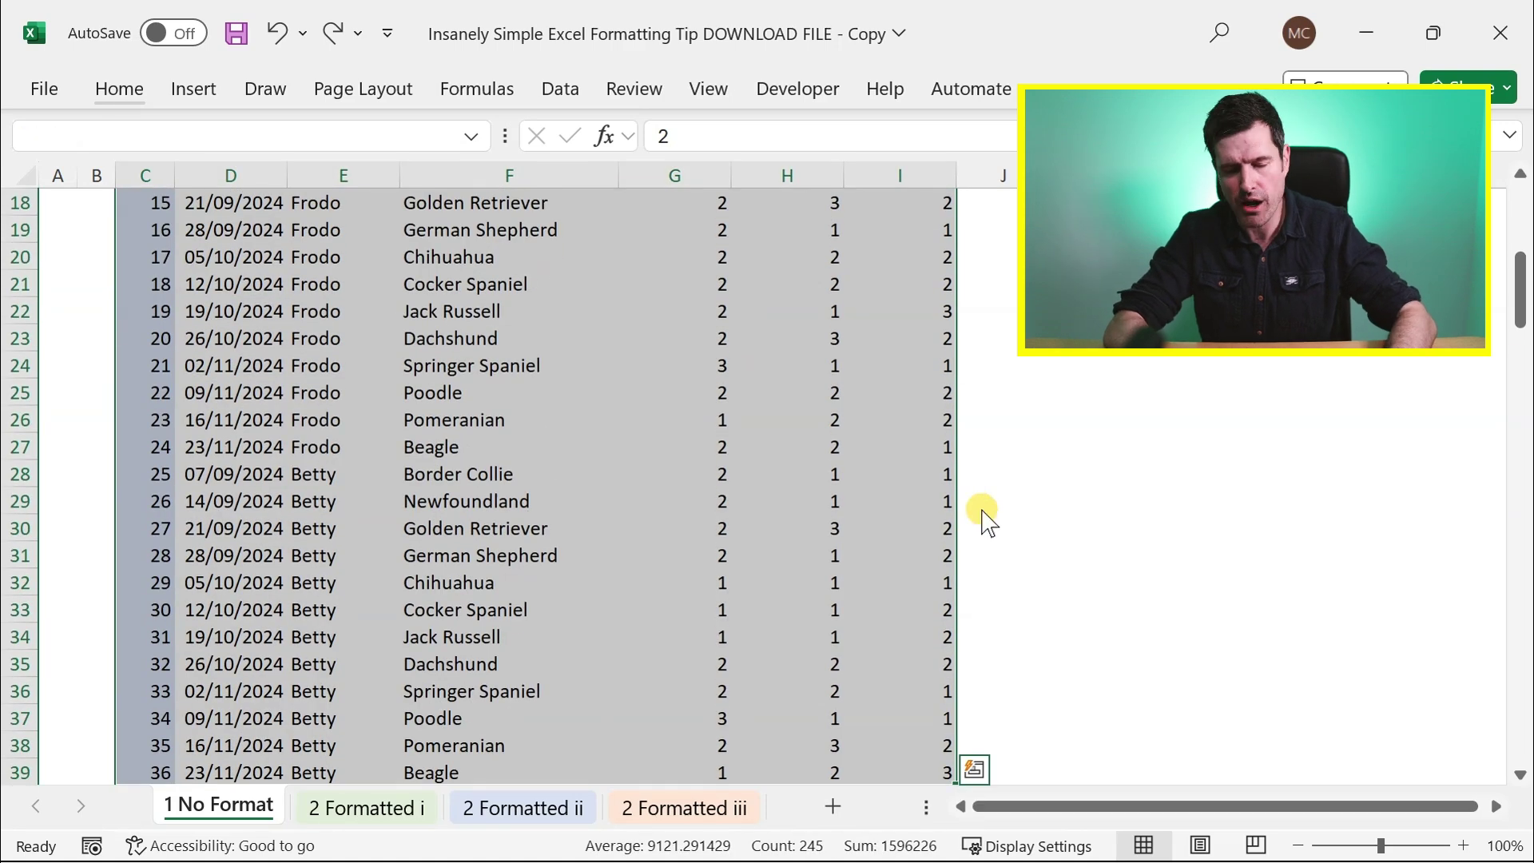
key("ctrl+1")
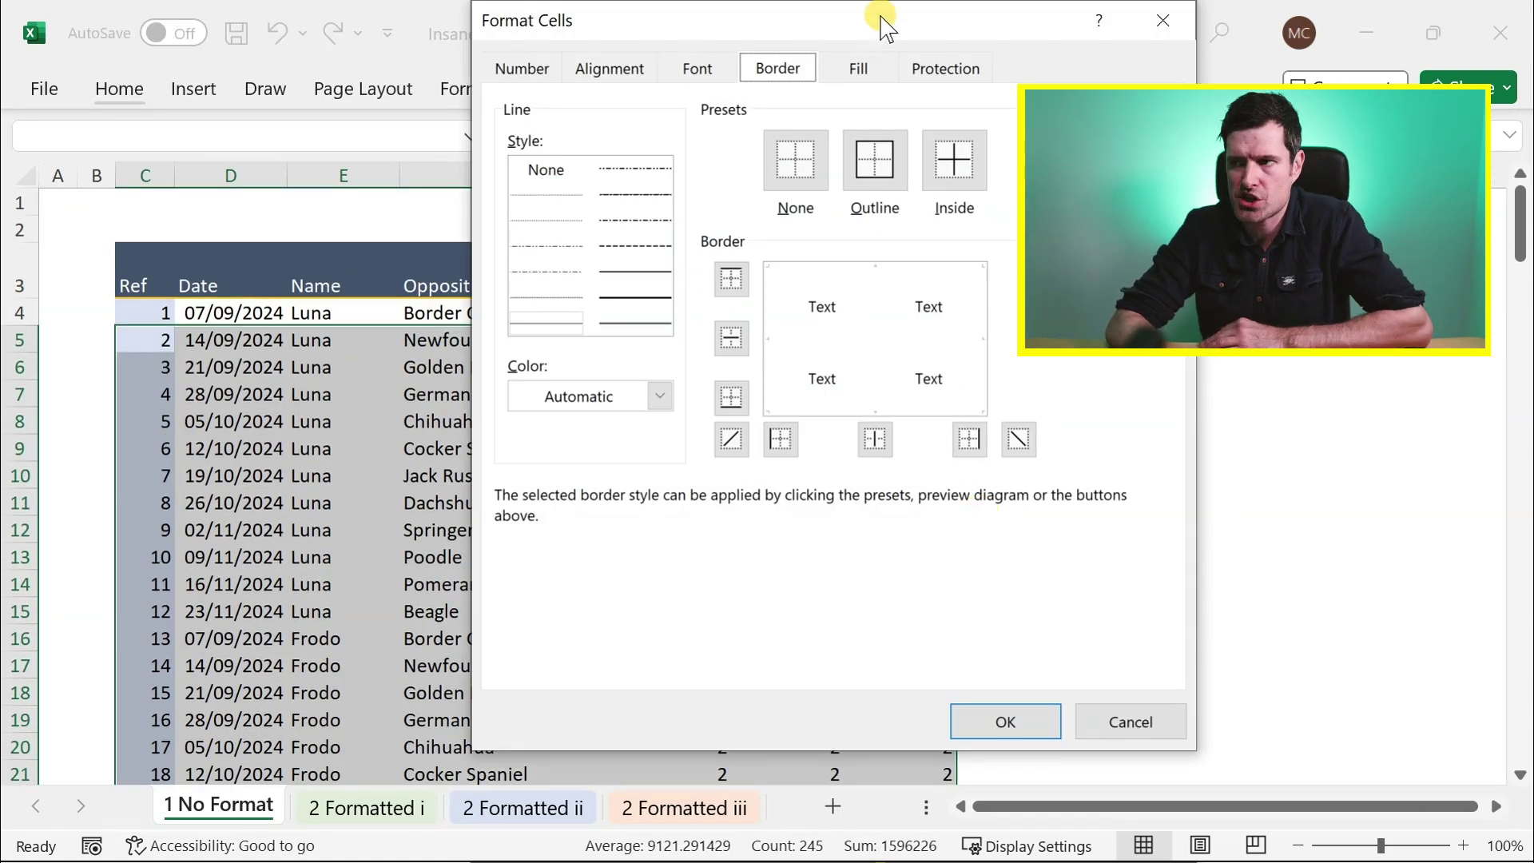
left_click(1163, 20)
In Format Cells > Border, apply top, middle horizontal and bottom borders to the selection
right_click(428, 352)
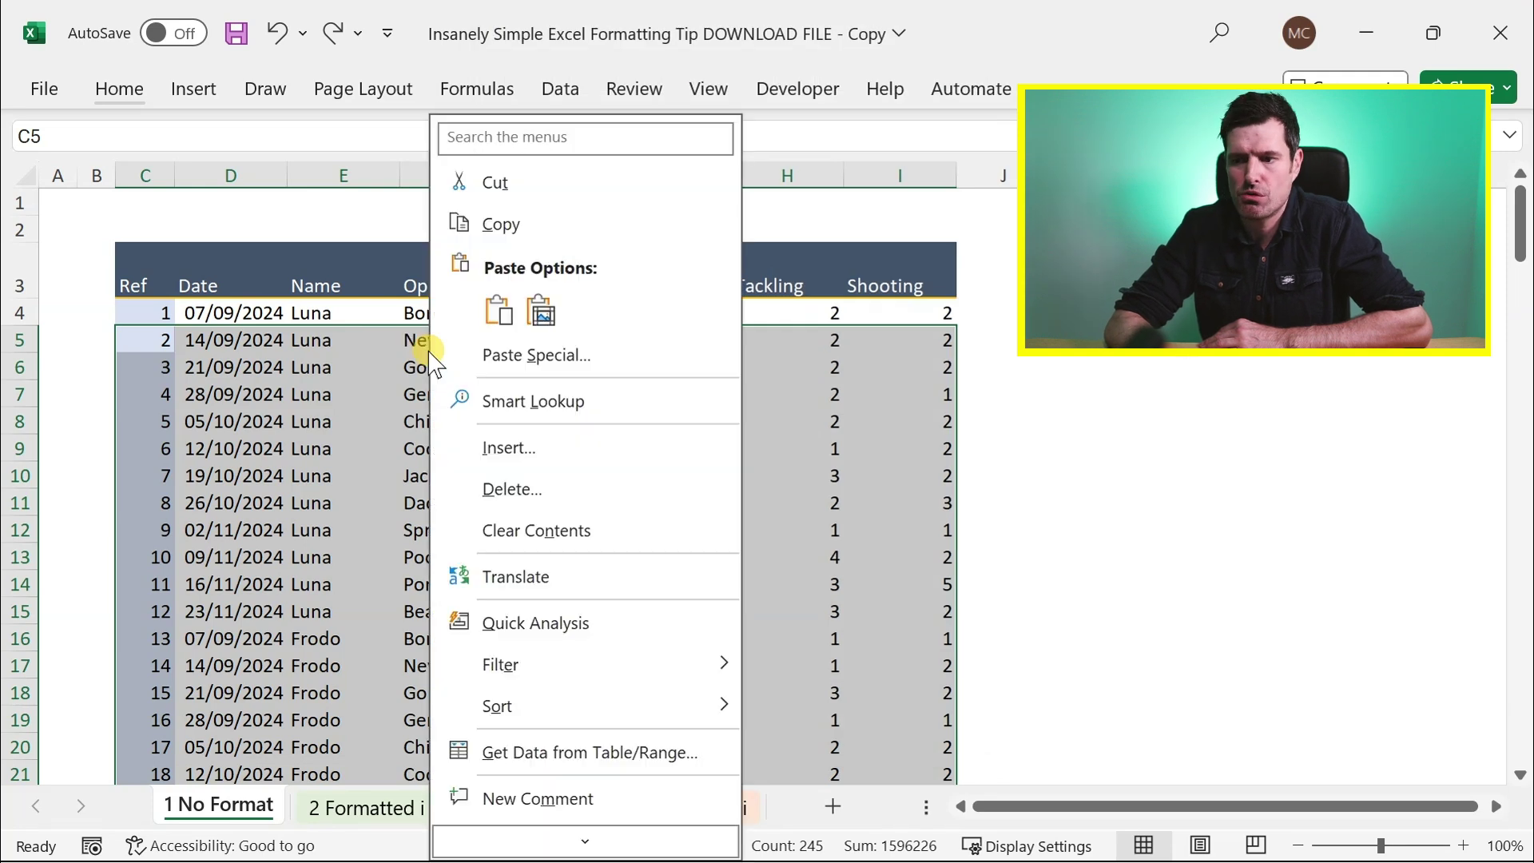
mouse_move(548, 839)
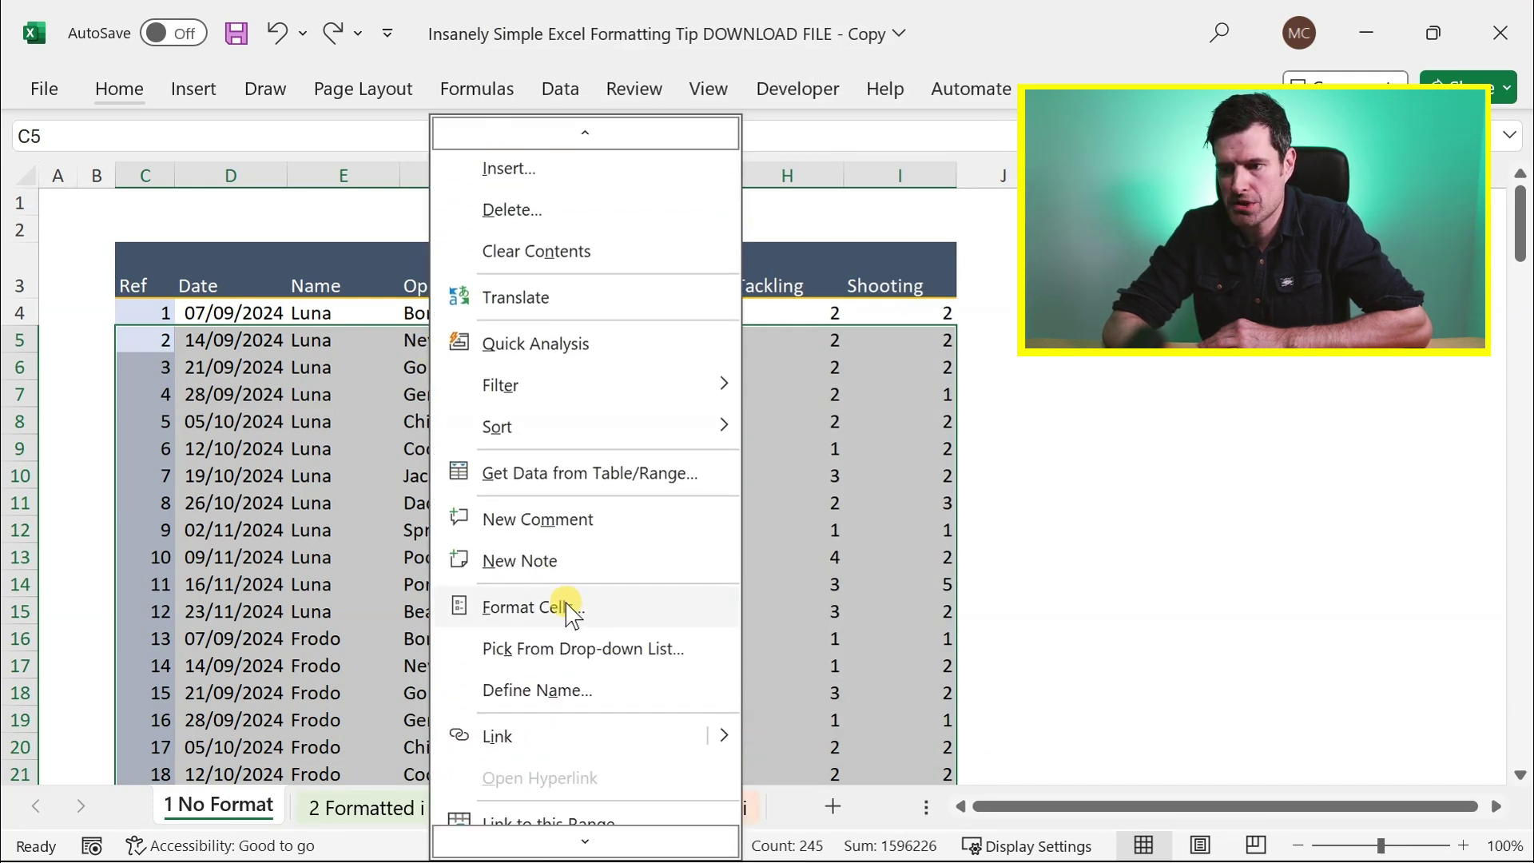
left_click(569, 608)
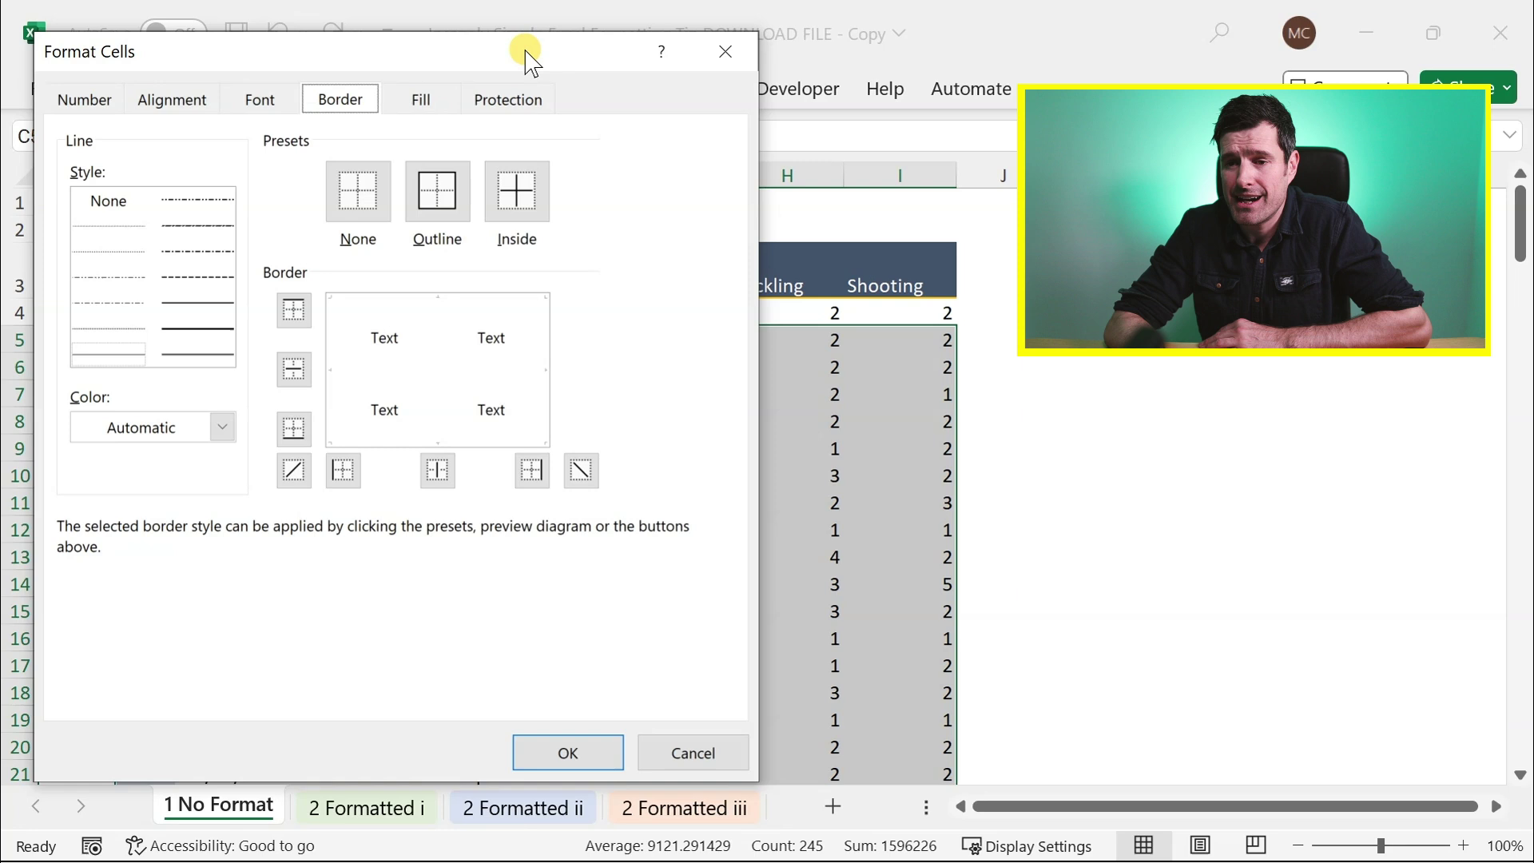
left_click_drag(527, 60, 1111, 156)
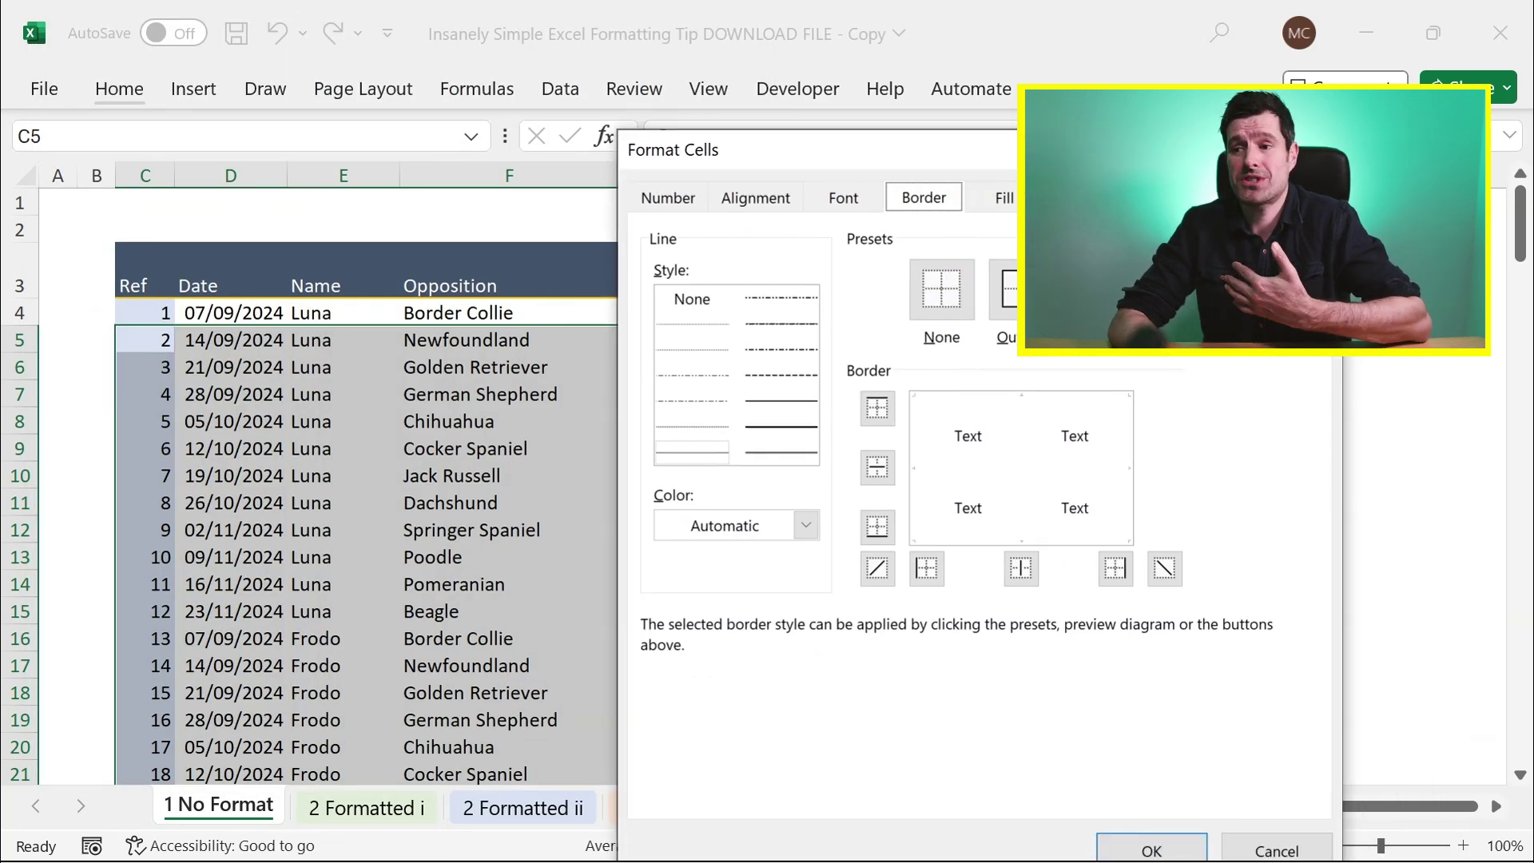
left_click(963, 408)
left_click(949, 414)
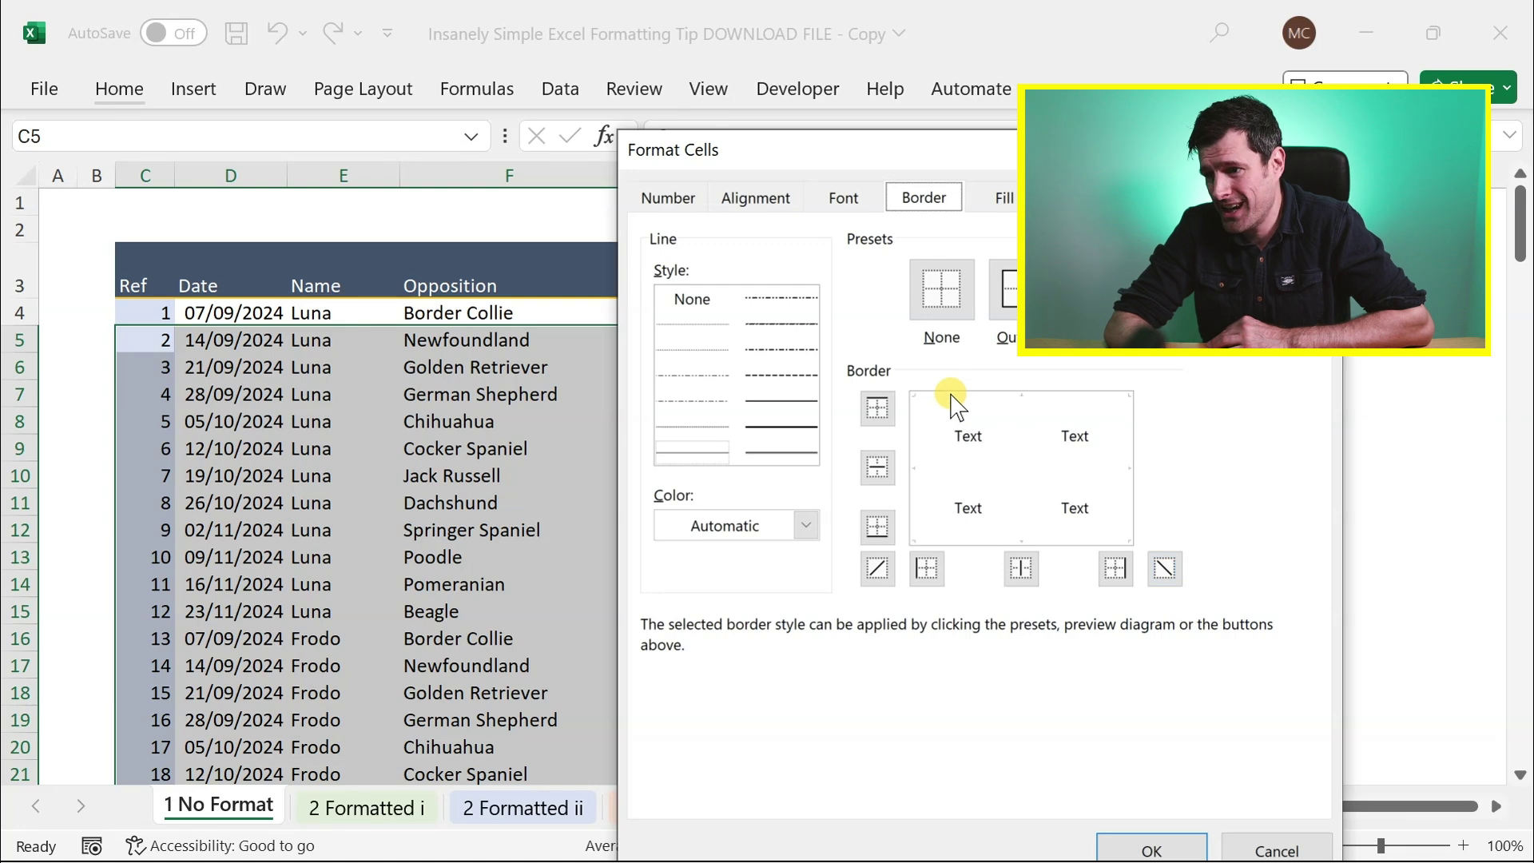
left_click(952, 430)
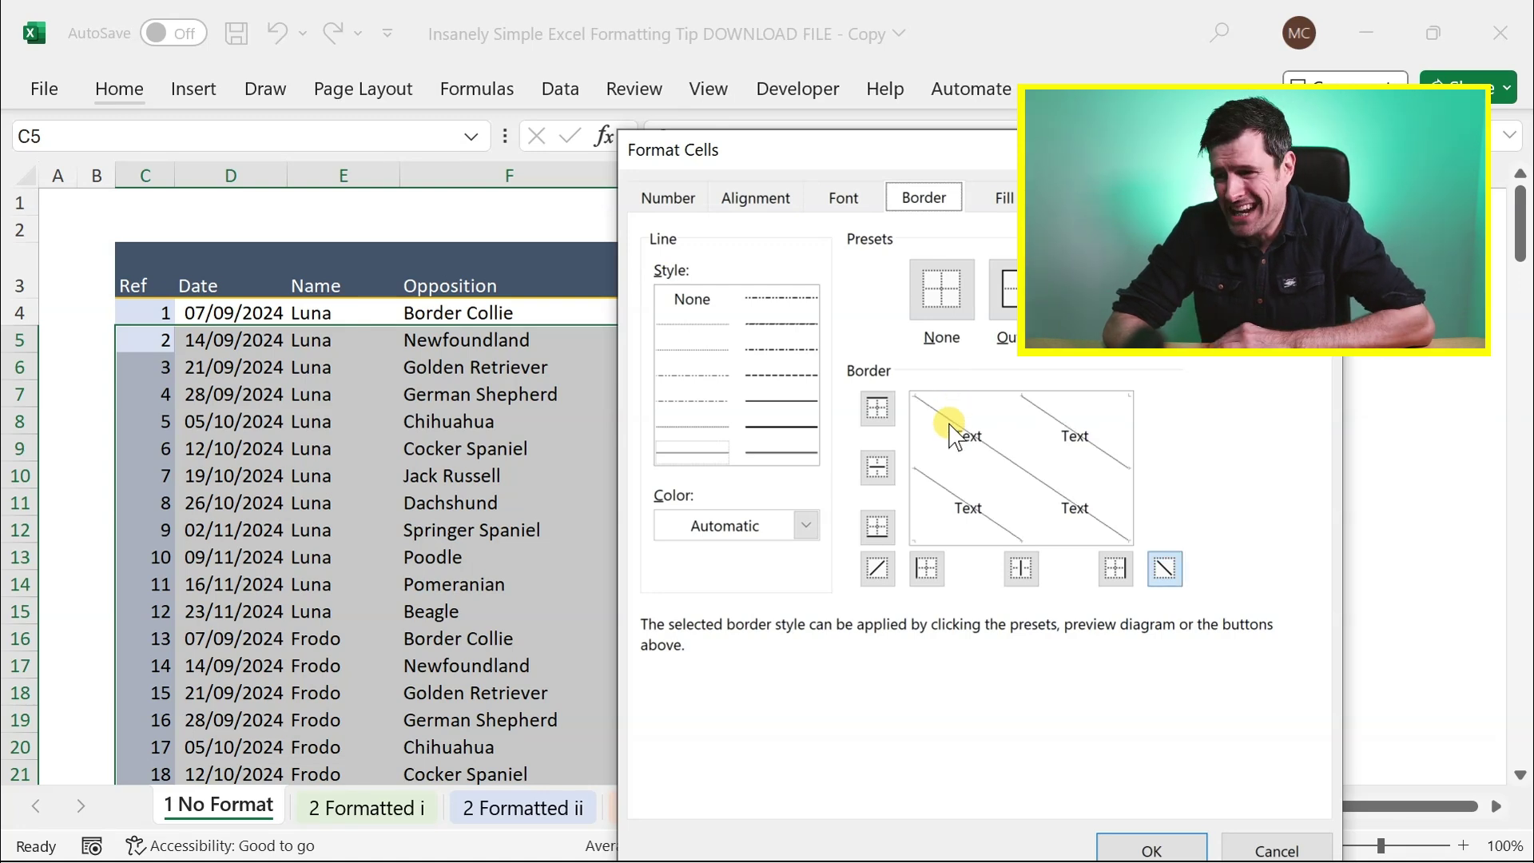
left_click(964, 415)
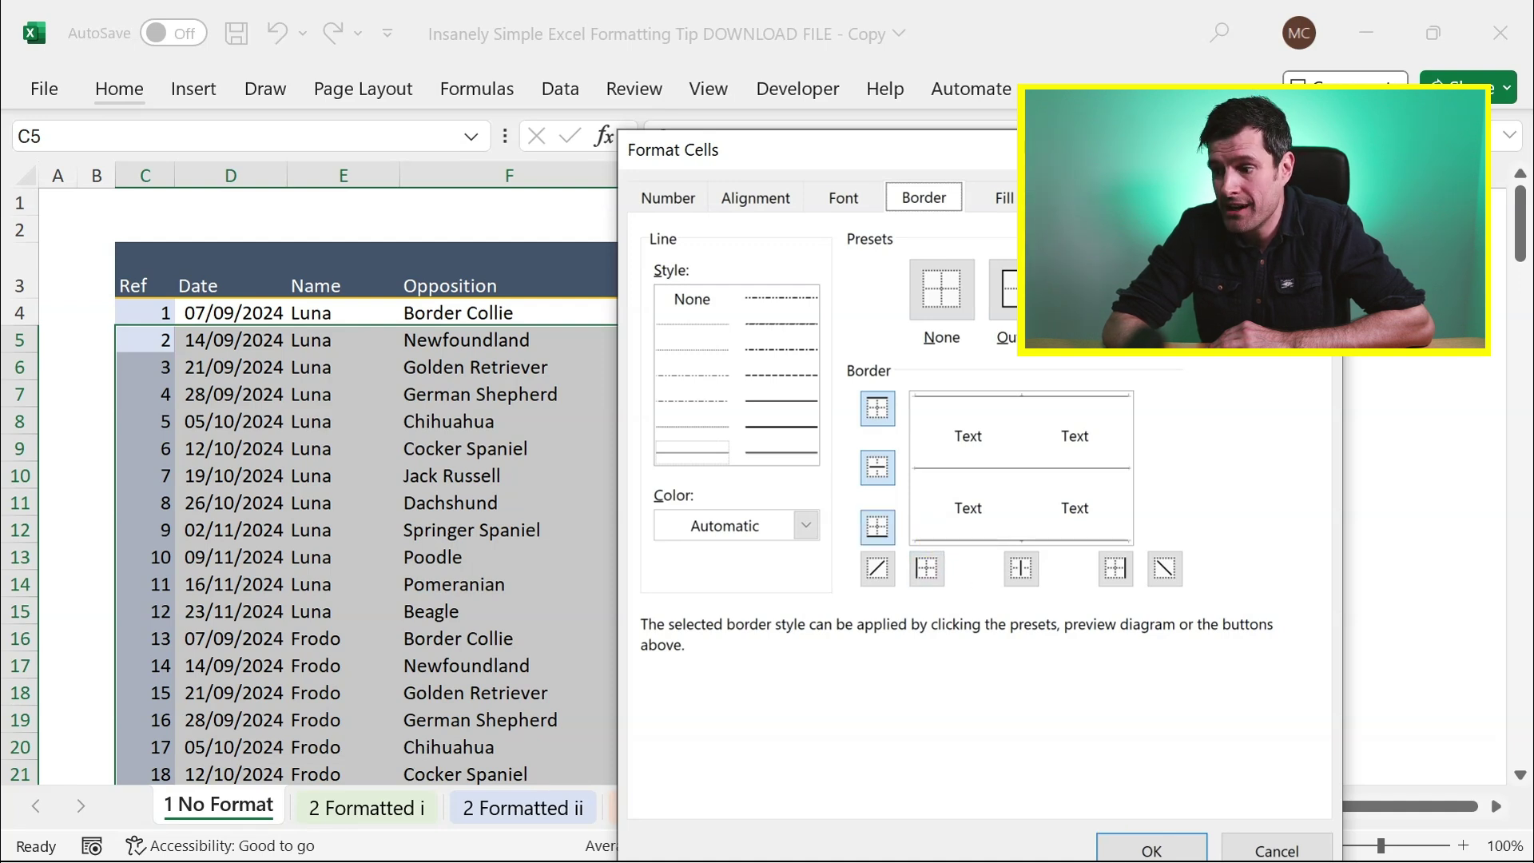
left_click(1151, 847)
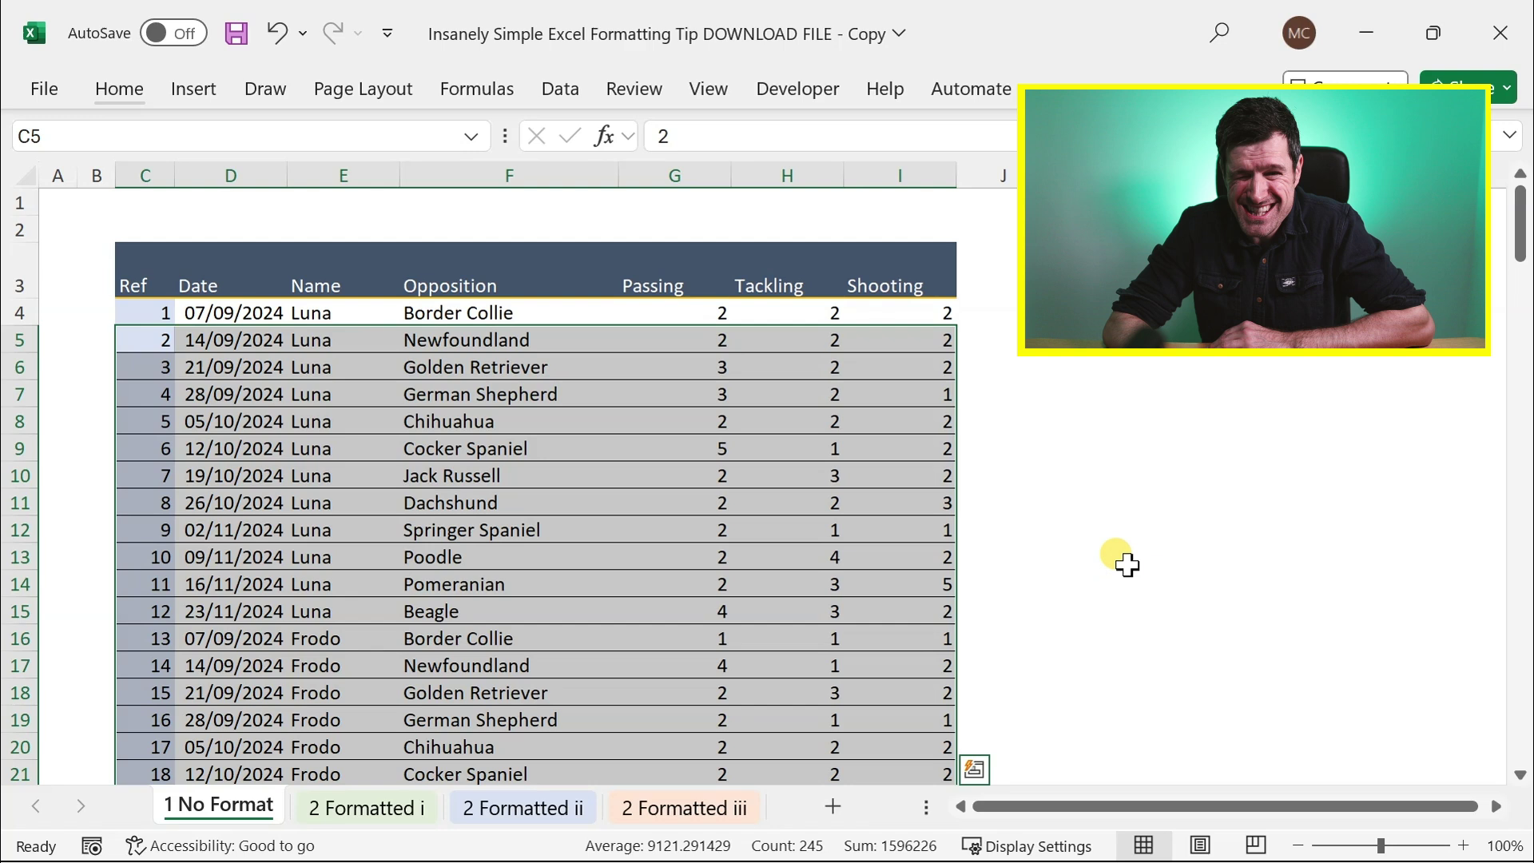
Deselect the data to view the new borders, then open the 2 Formatted i sheet
left_click(1127, 565)
left_click(1097, 285)
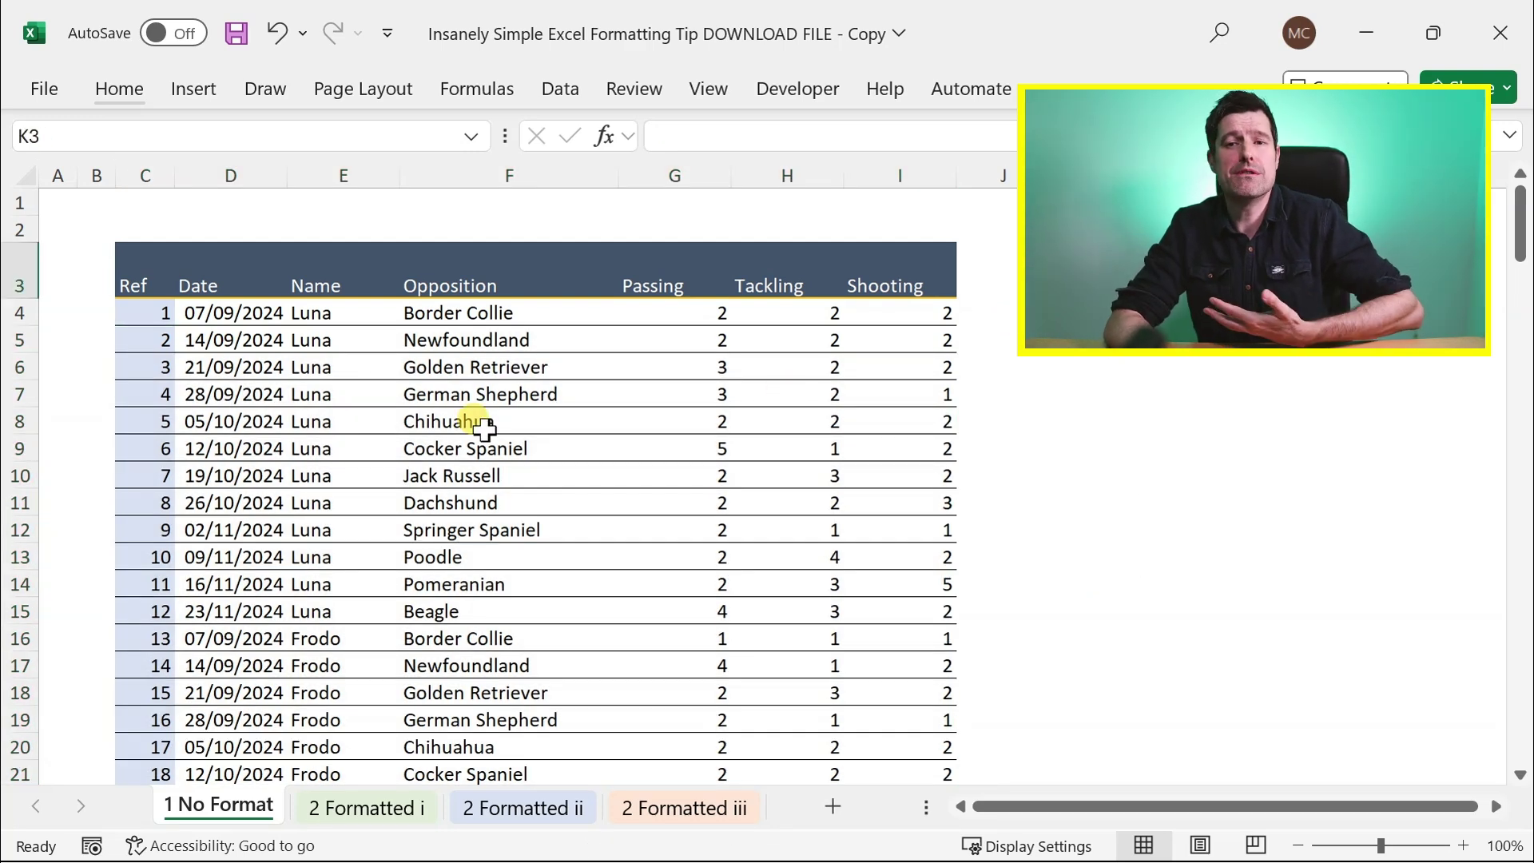
left_click(390, 814)
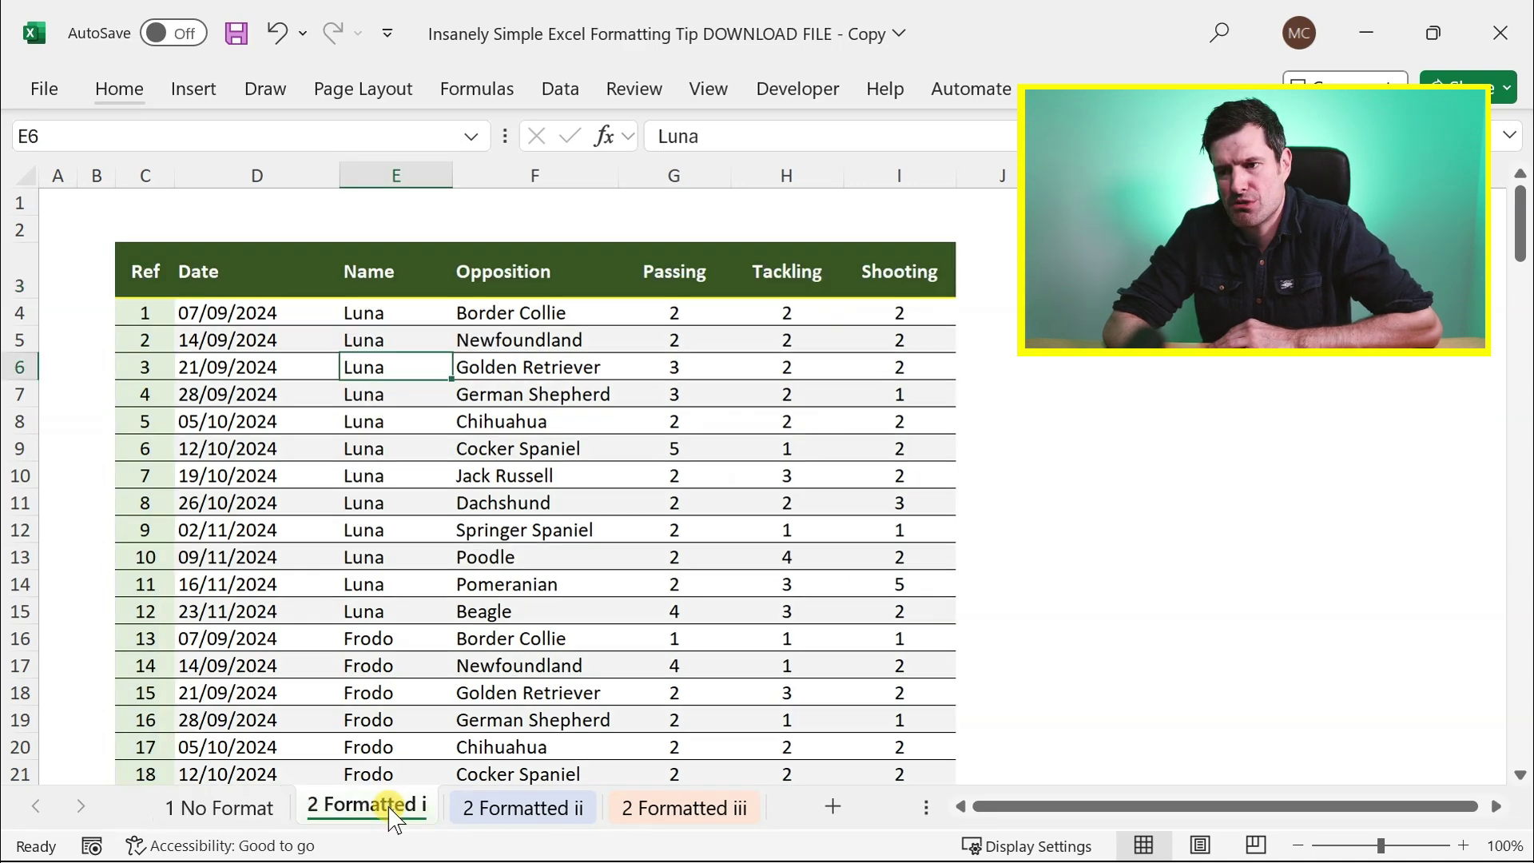
left_click(311, 337)
Inspect rows of the finished example table, then return to the 1 No Format sheet
key("shift+Right")
key("shift+Right")
key("shift+Right")
key("shift+Right")
key("shift+Right")
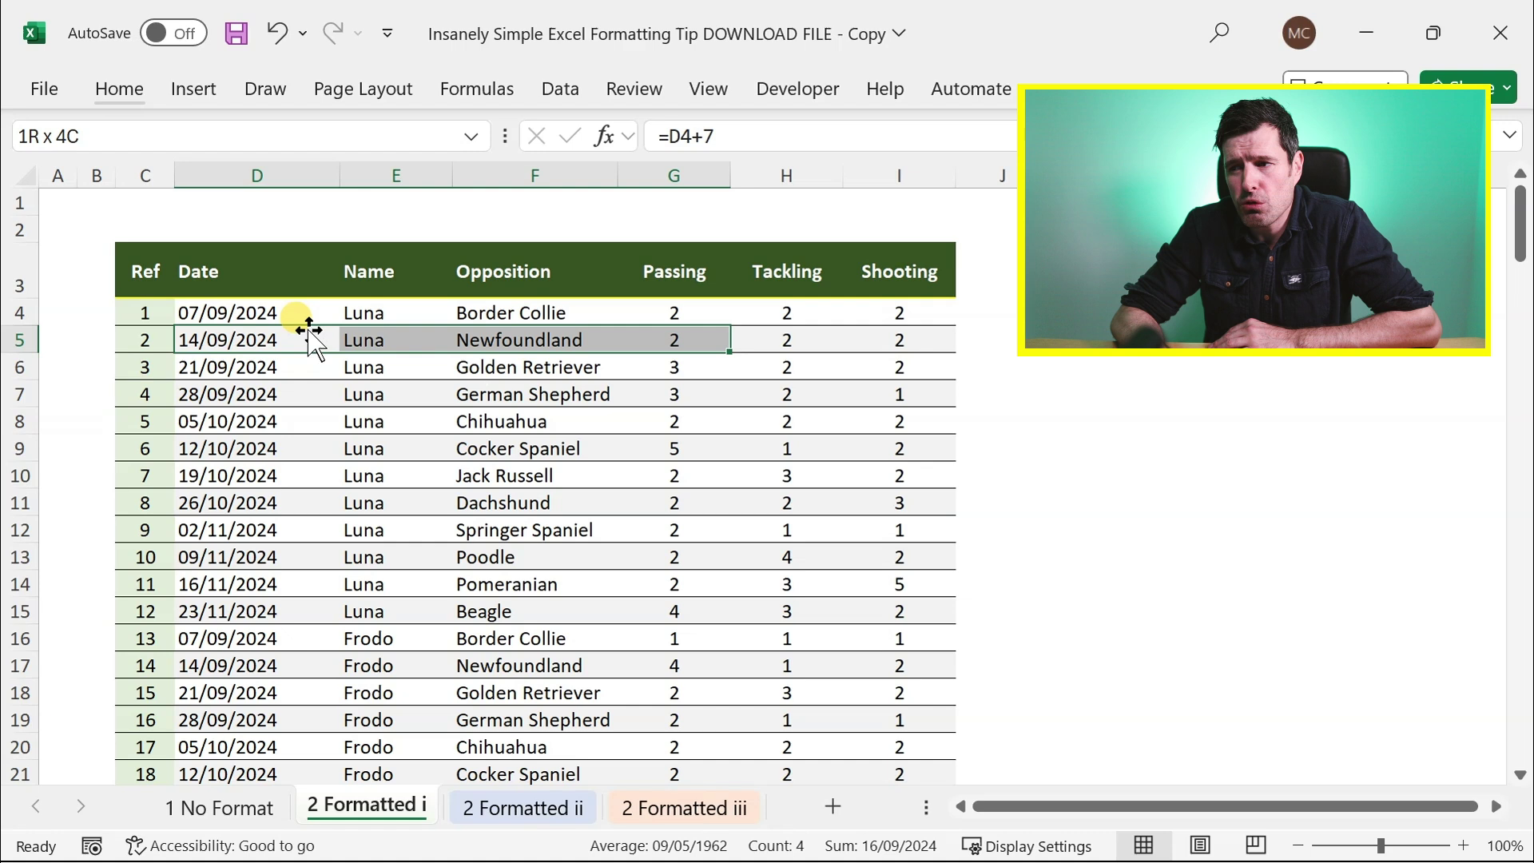
key("Down")
key("Down")
key("shift+Right")
key("shift+Right")
key("shift+Right")
key("shift+Right")
key("shift+Right")
key("shift+Right")
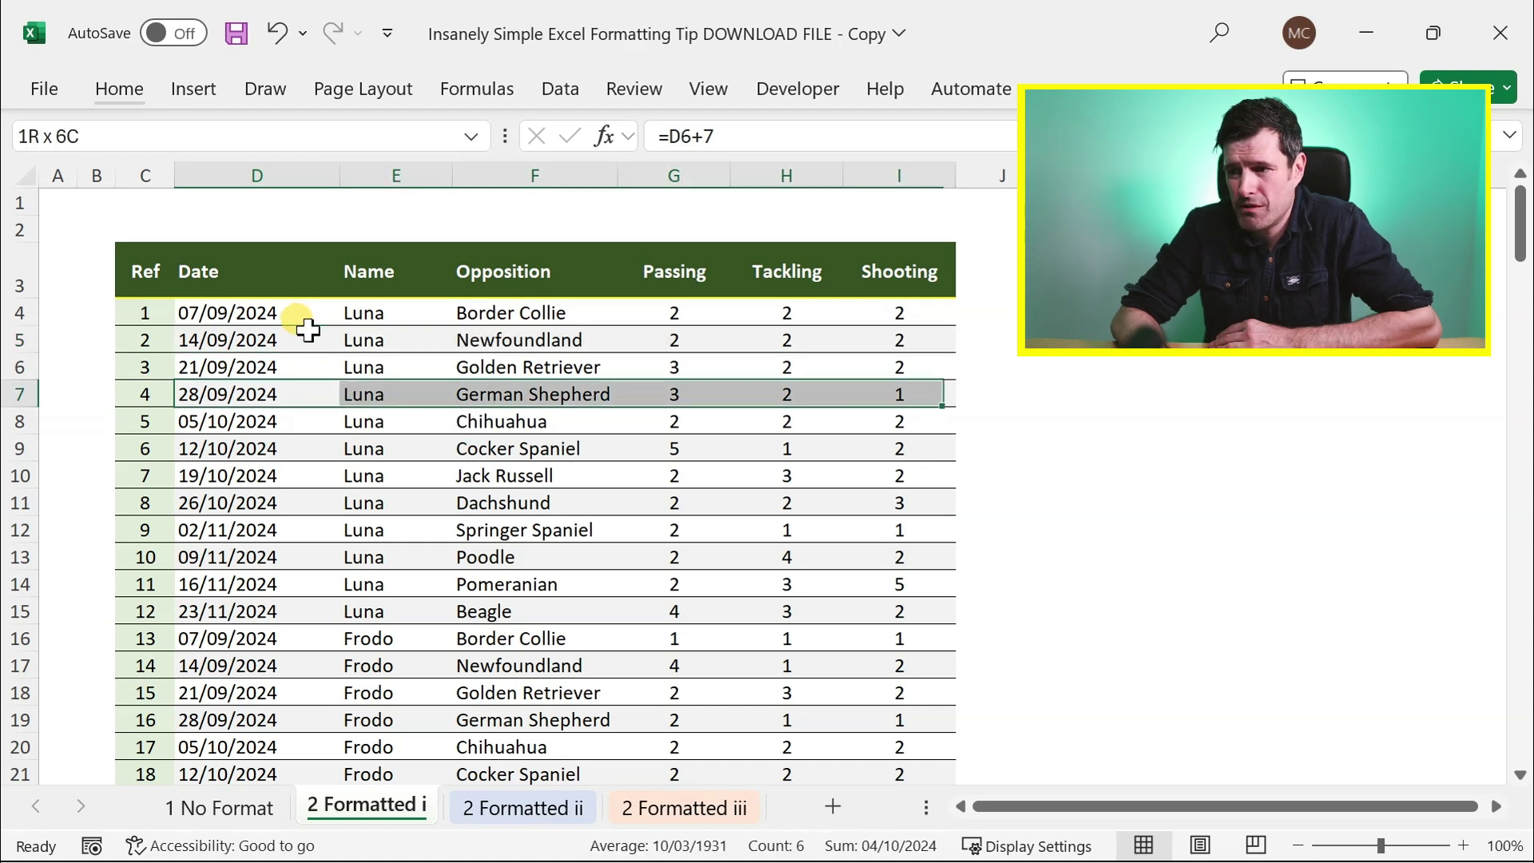
key("Left")
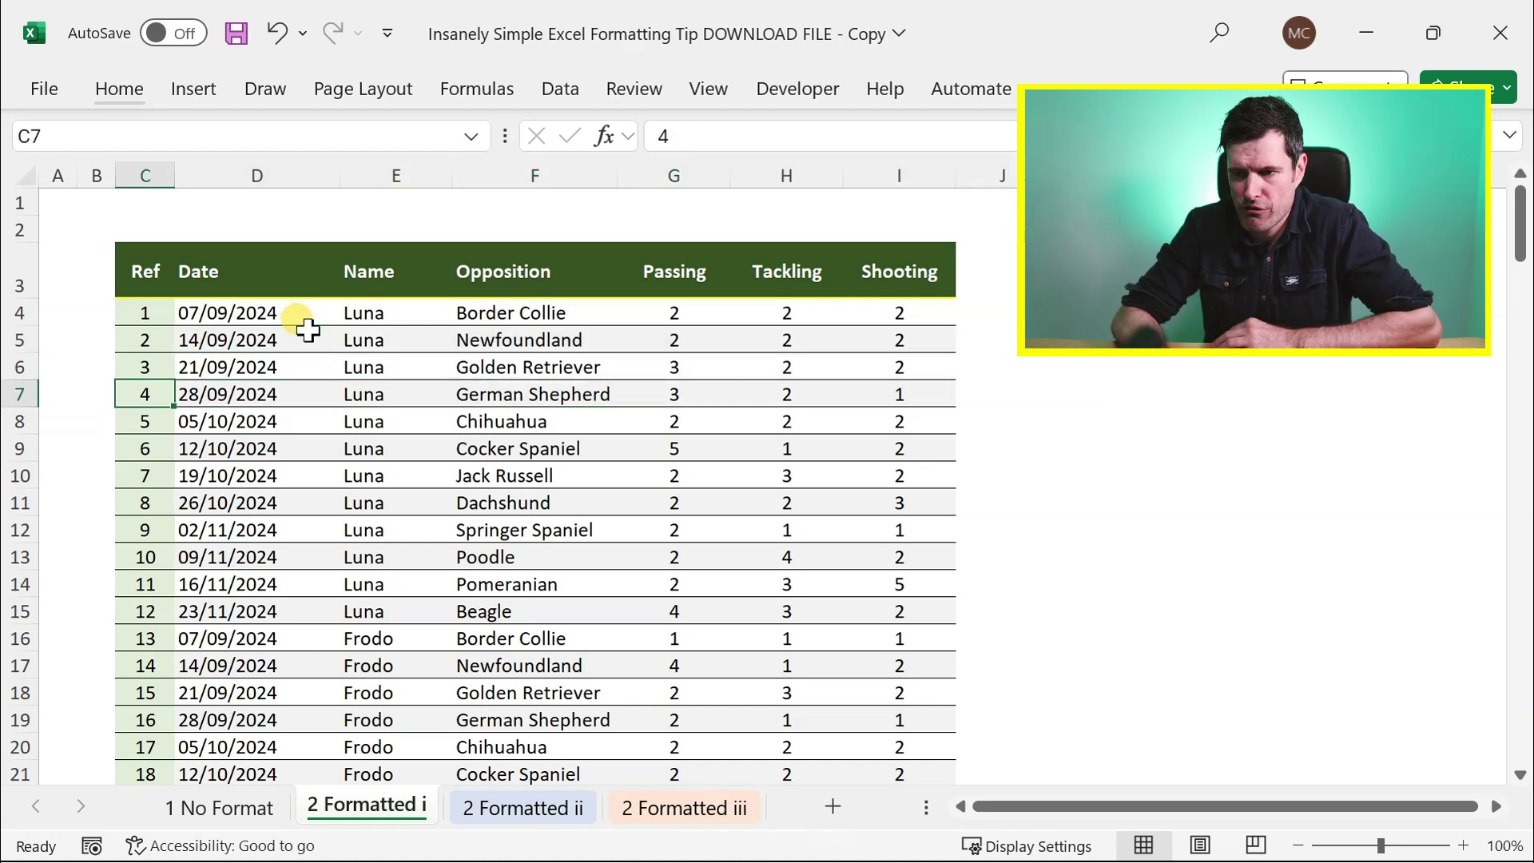
key("Left")
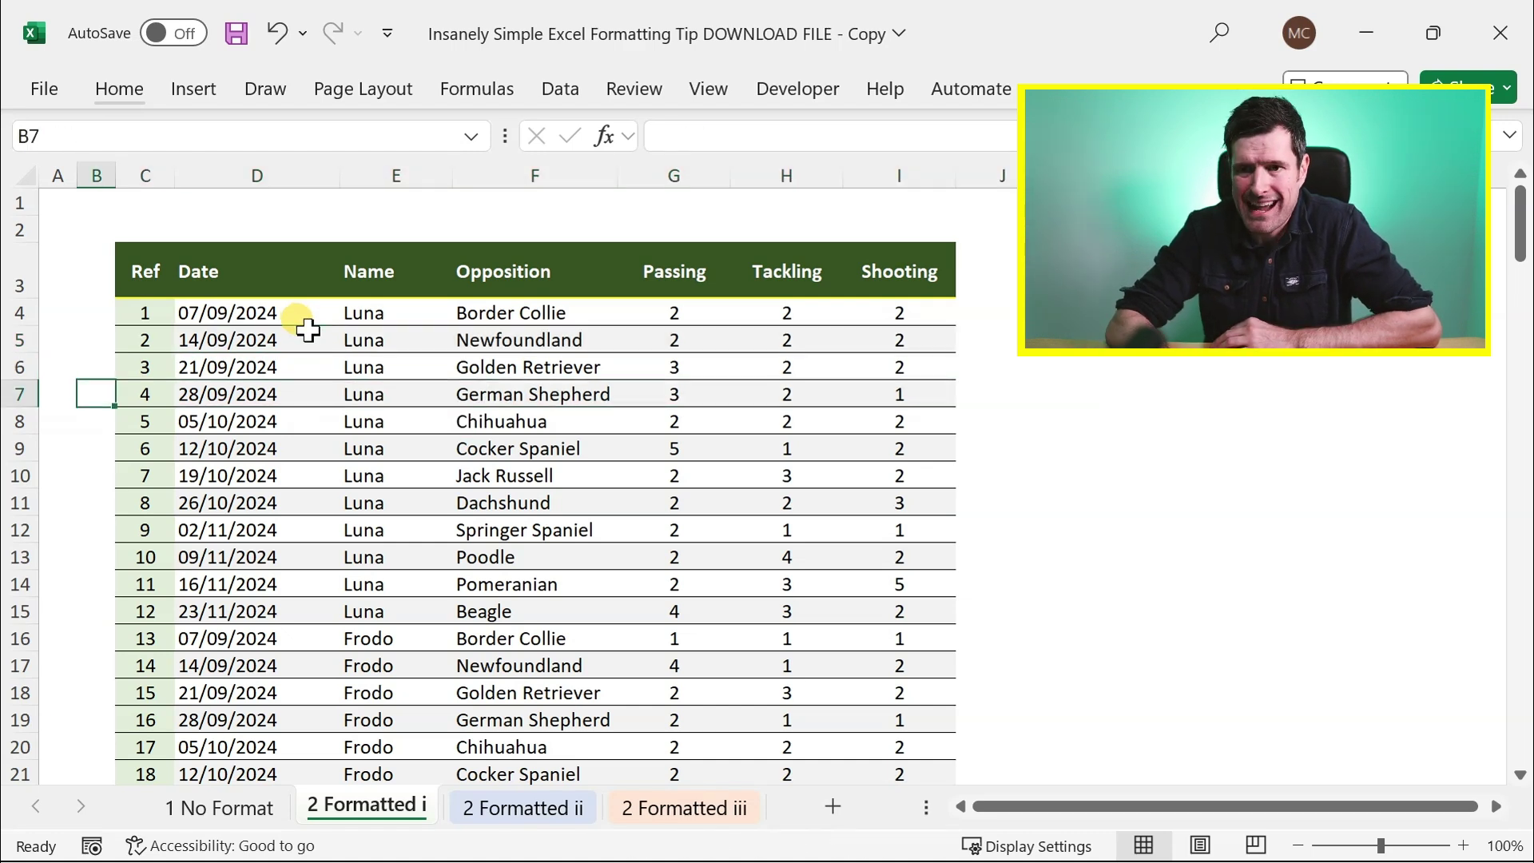
left_click(237, 828)
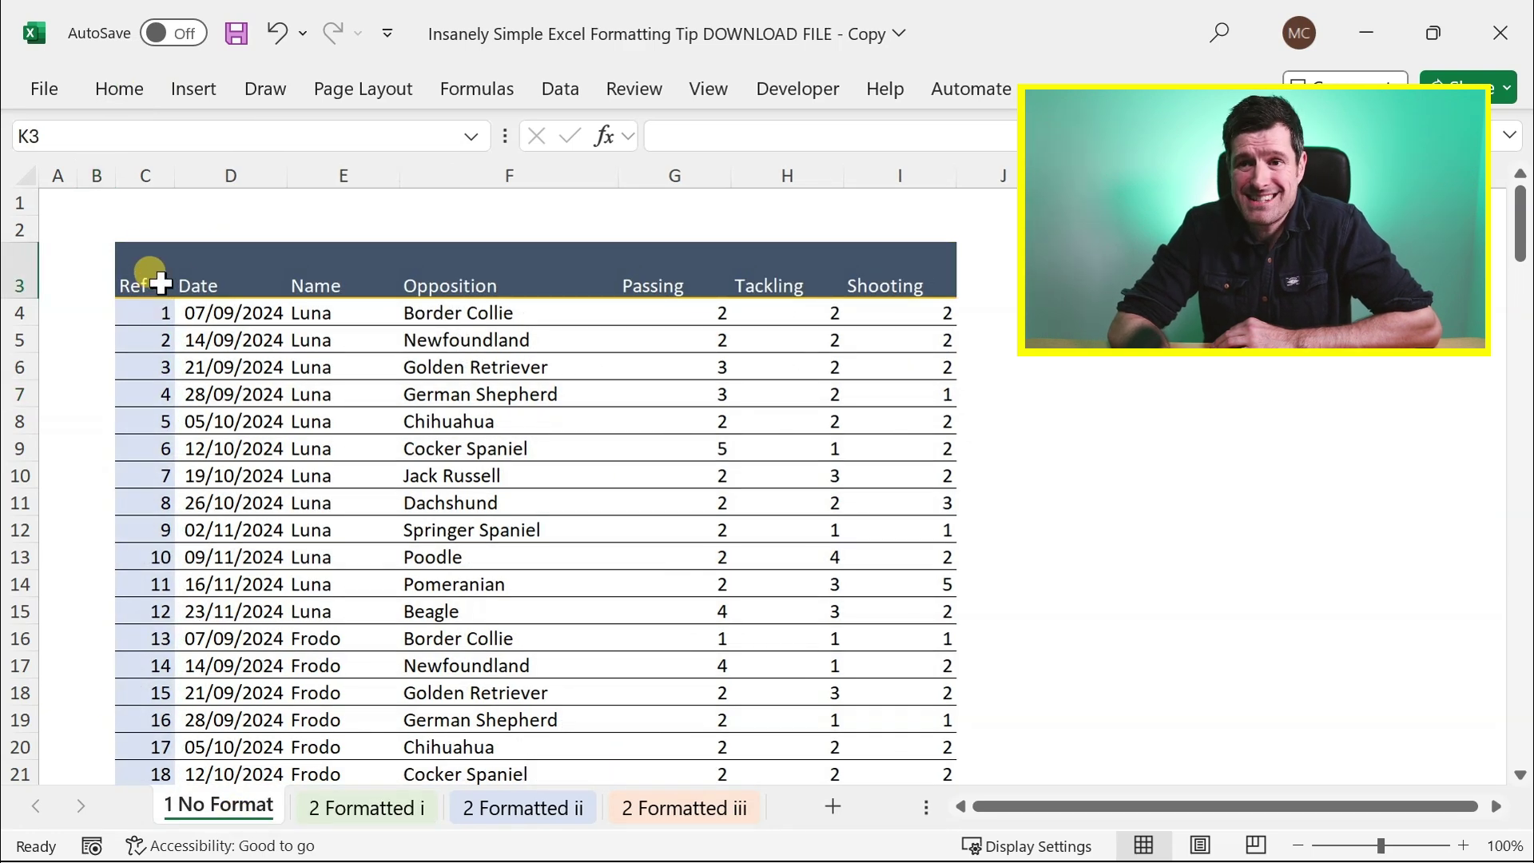
left_click(123, 93)
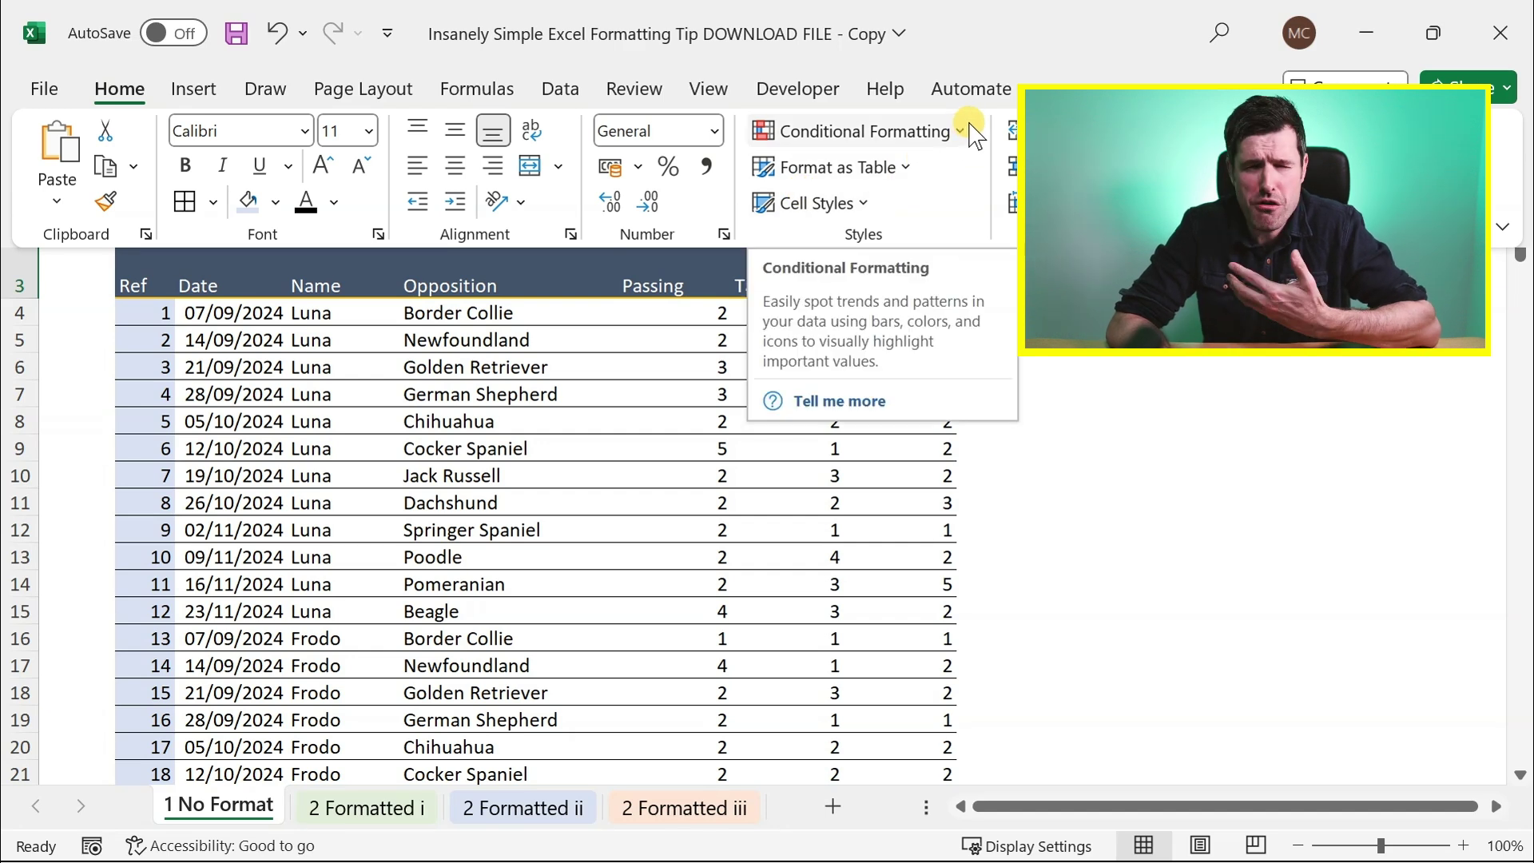
left_click(902, 165)
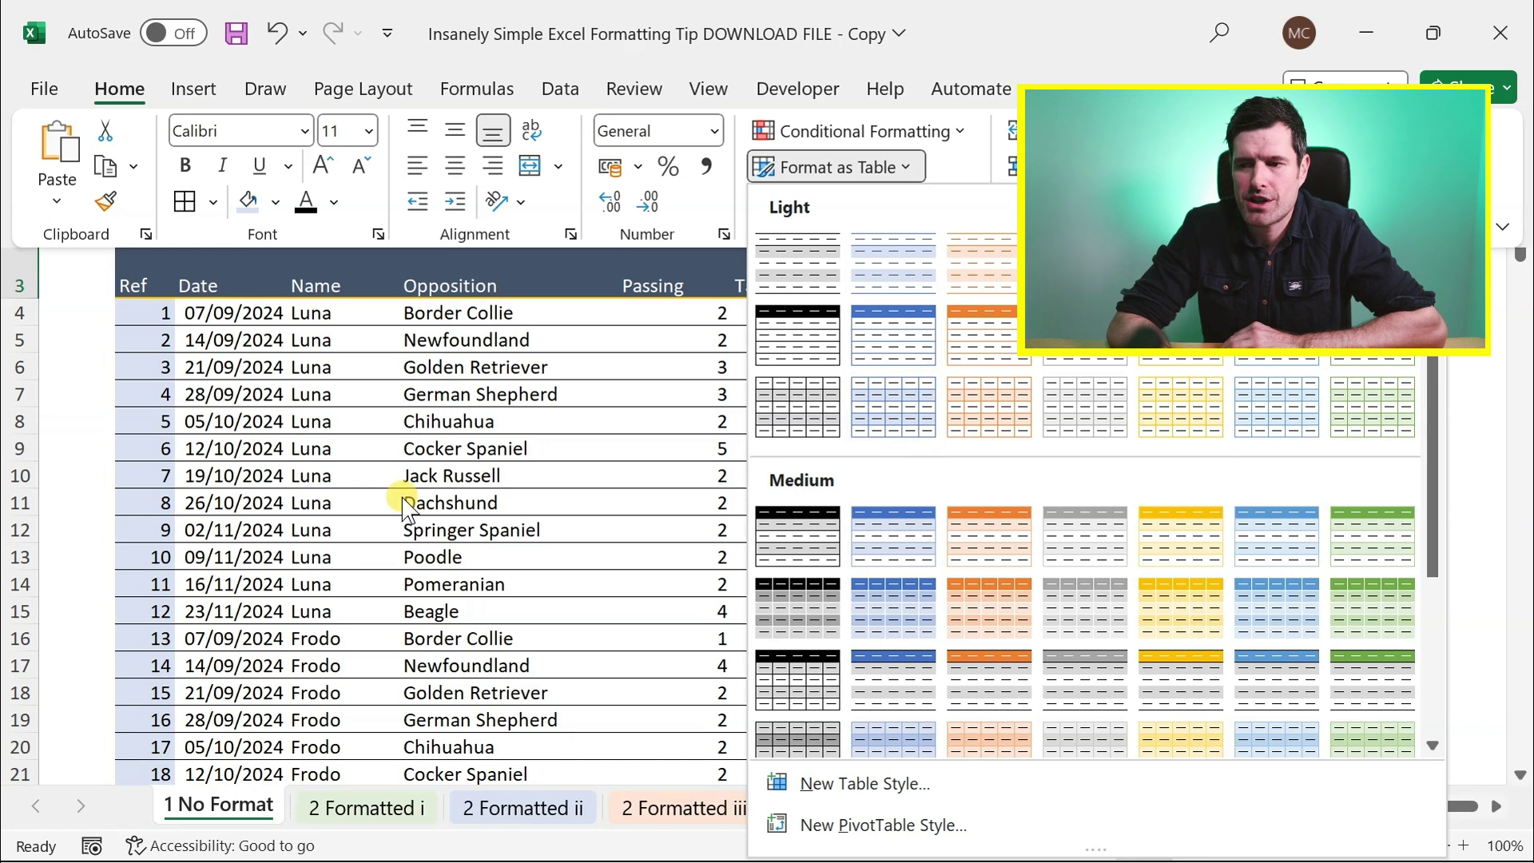
left_click(382, 503)
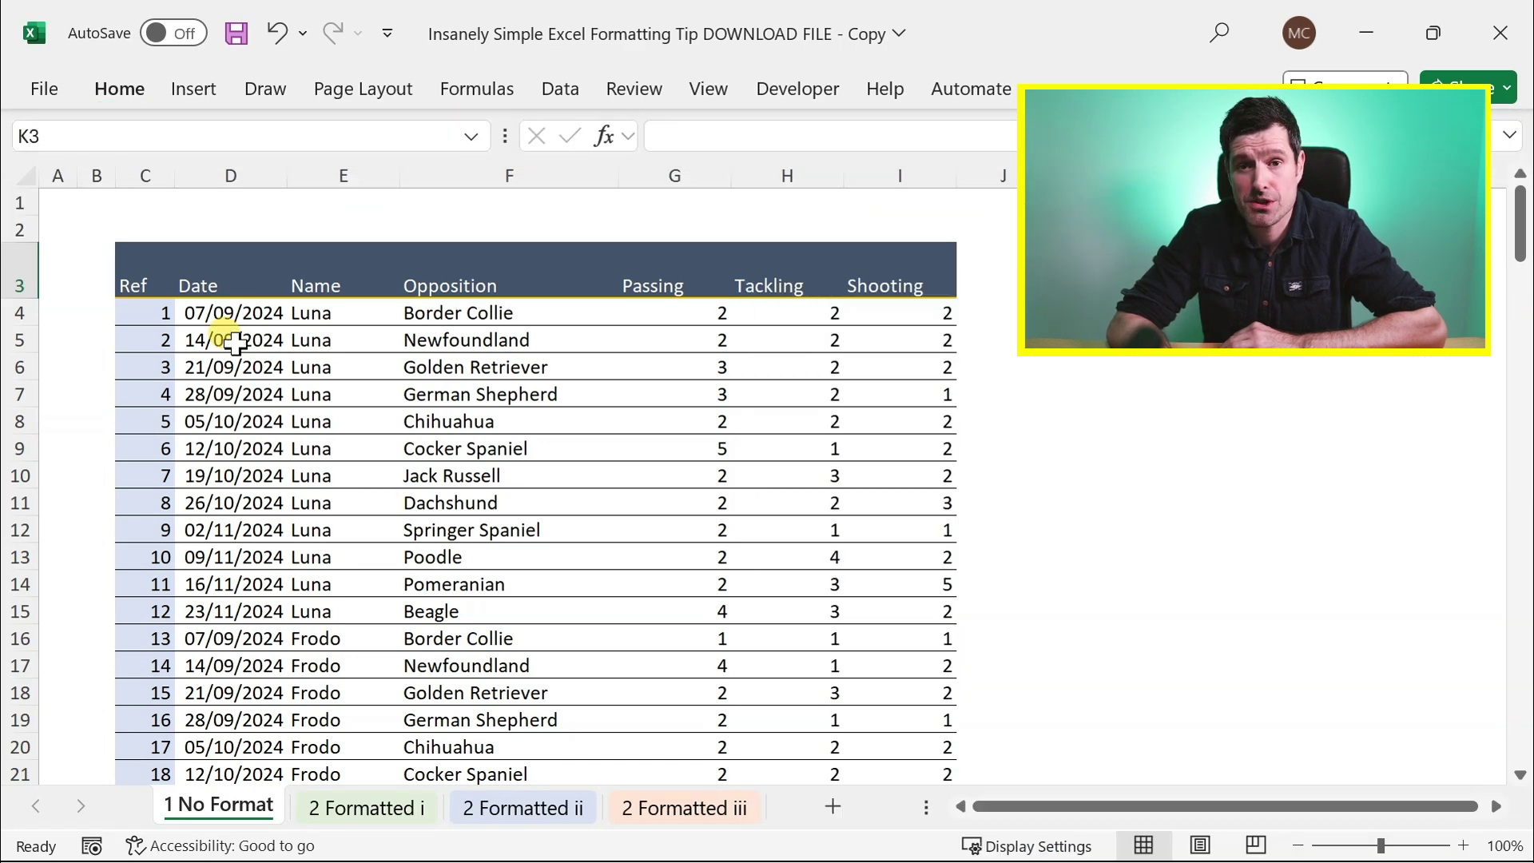
Fill D5:I5 with light grey from Home > Fill Color and copy the shaded row
left_click(236, 343)
key("shift+Right")
key("shift+Right")
key("shift+Right")
key("shift+Right")
key("shift+Right")
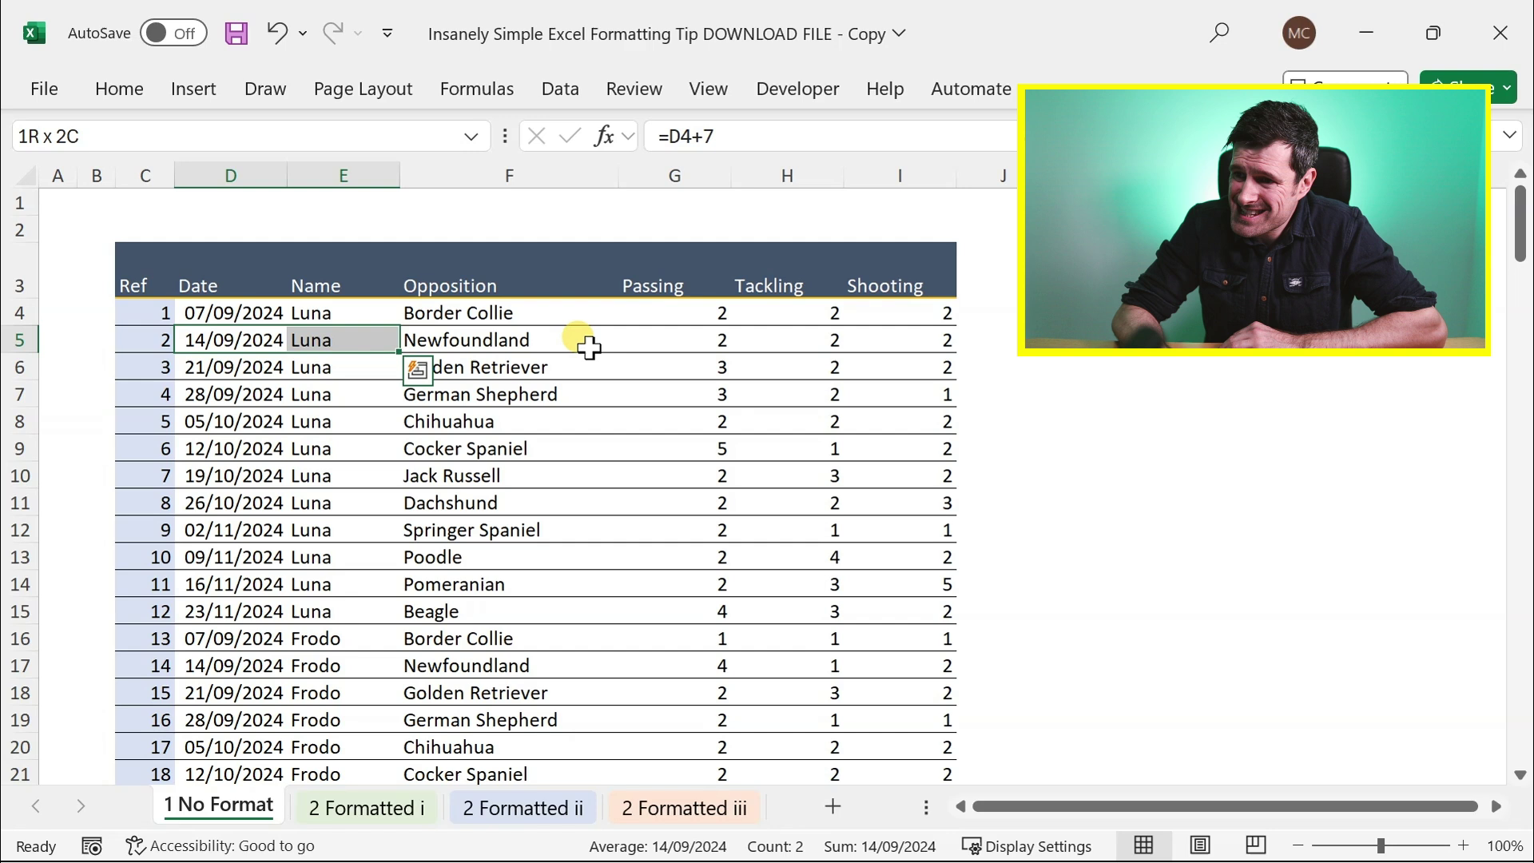
left_click(121, 91)
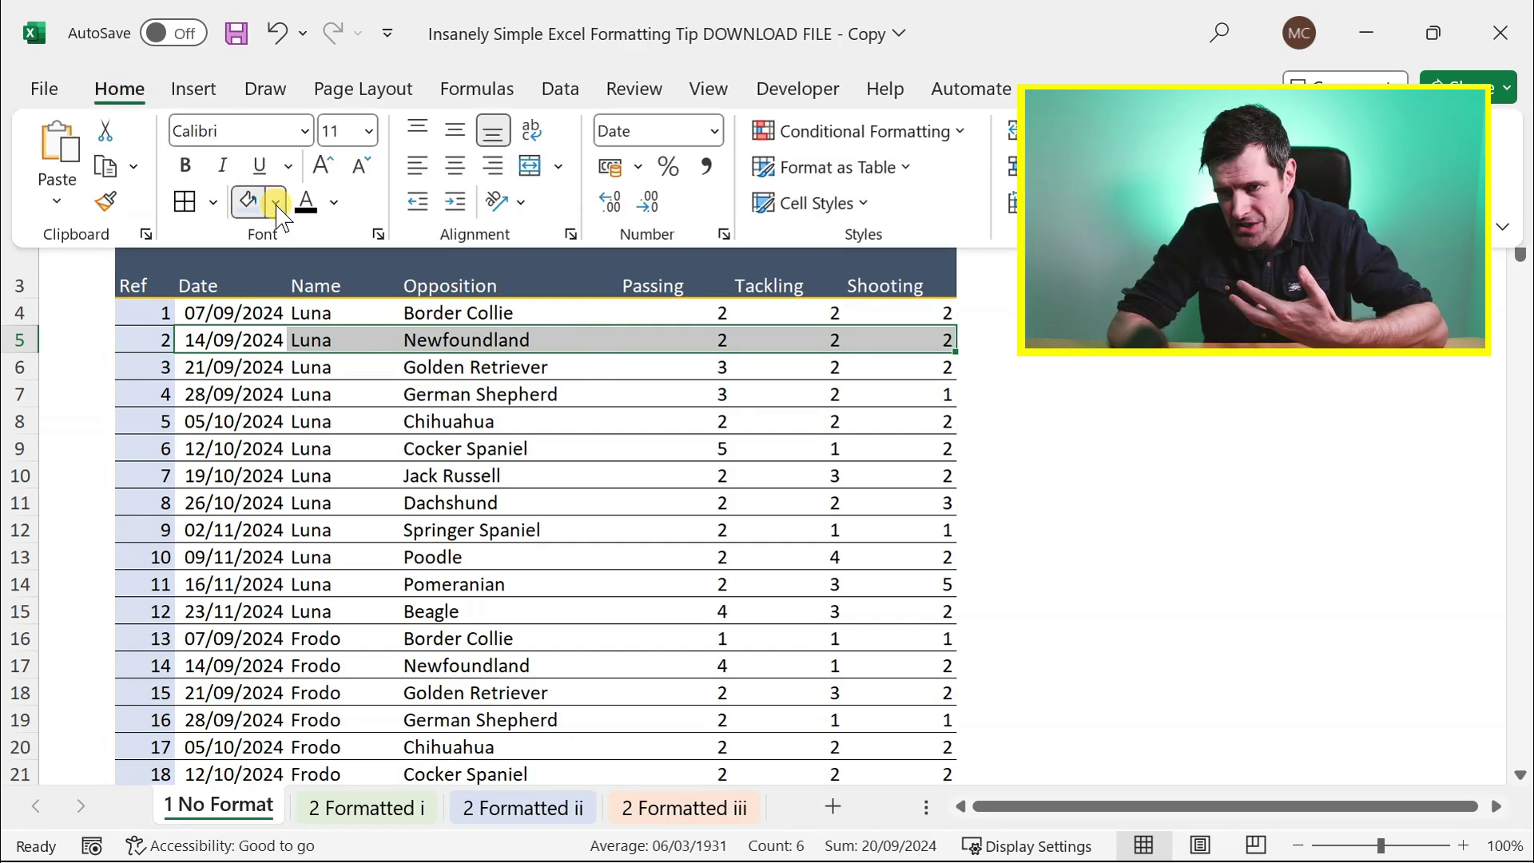
left_click(277, 205)
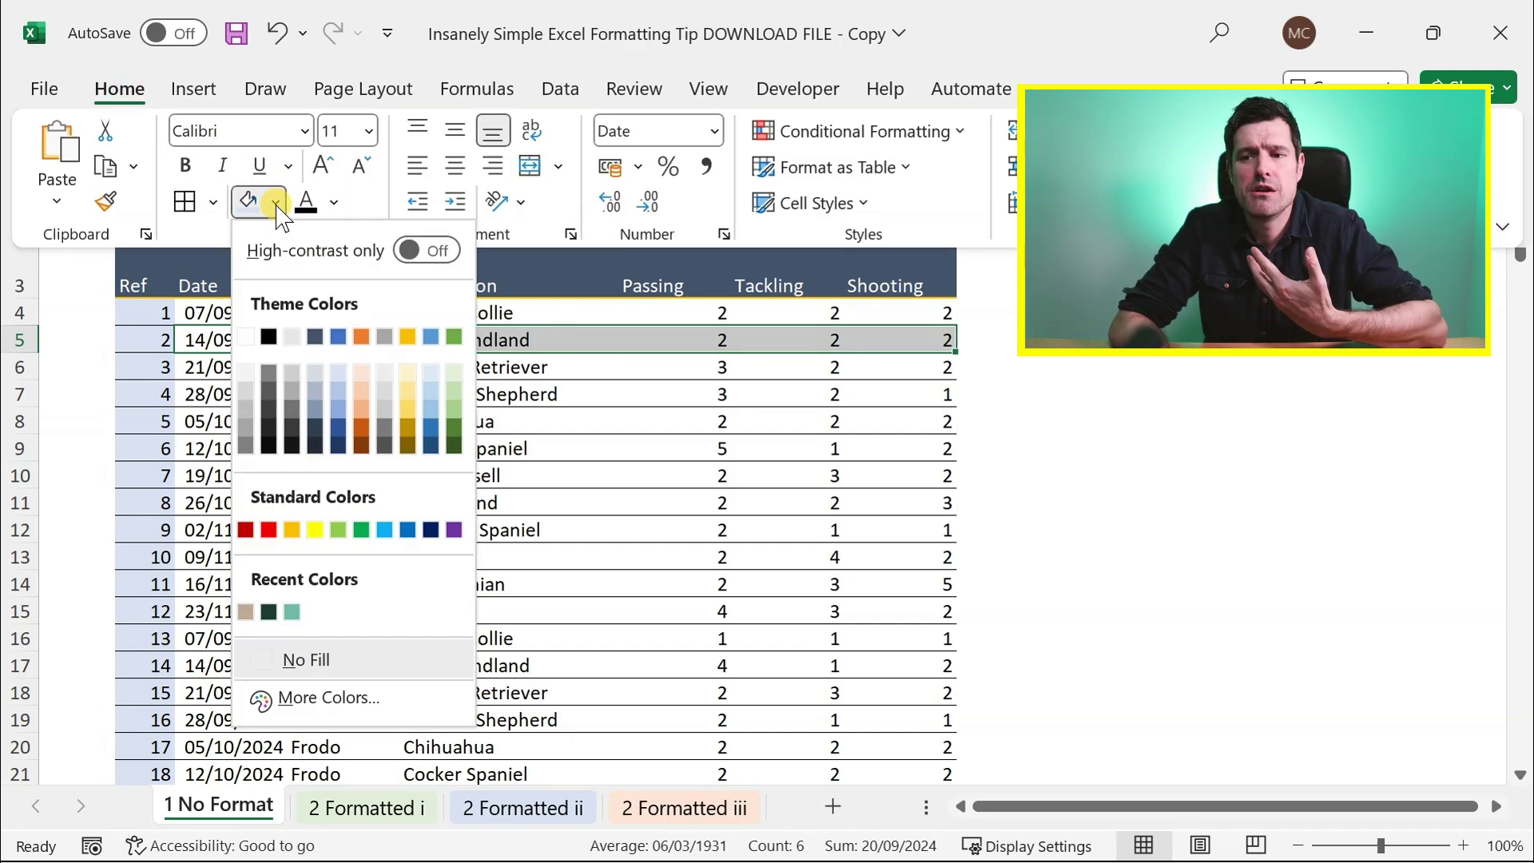
left_click(246, 374)
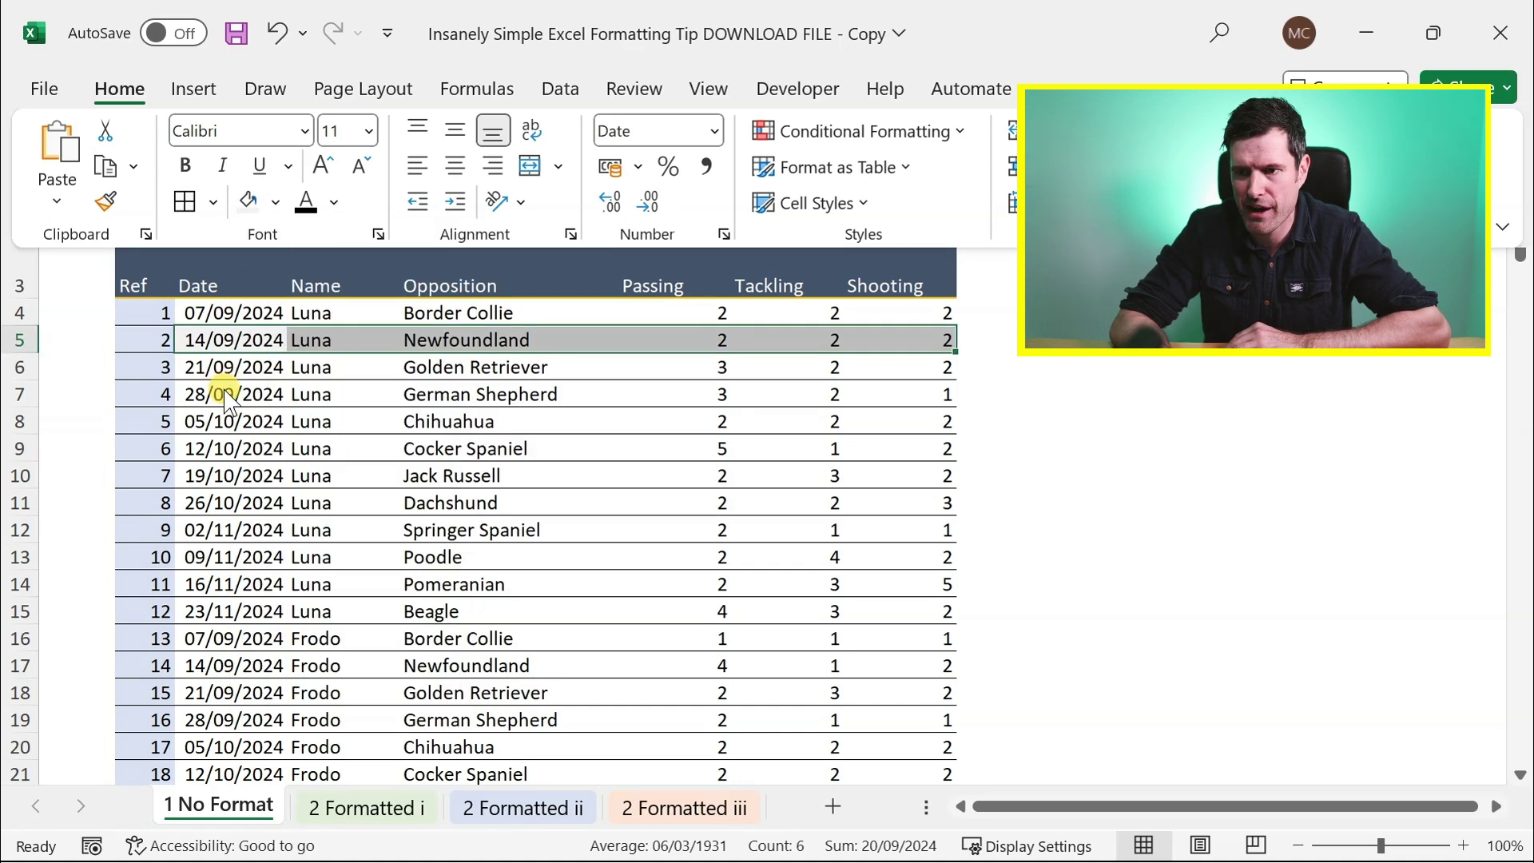
key("ctrl+c")
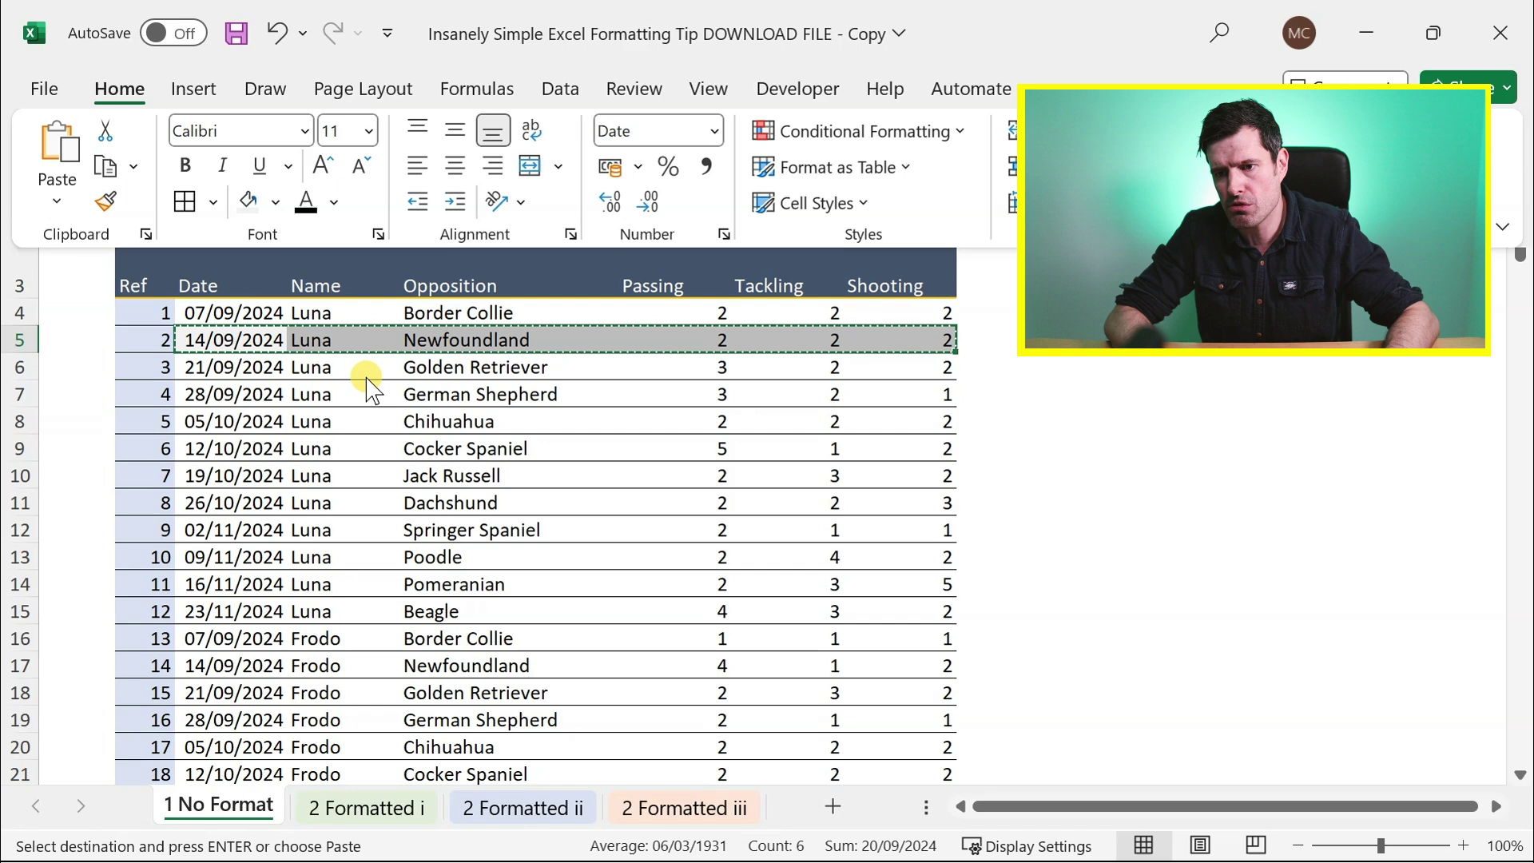
Paste only the grey formatting onto row 7 using Paste Special > Formats
left_click(263, 392)
key("ctrl+alt+v")
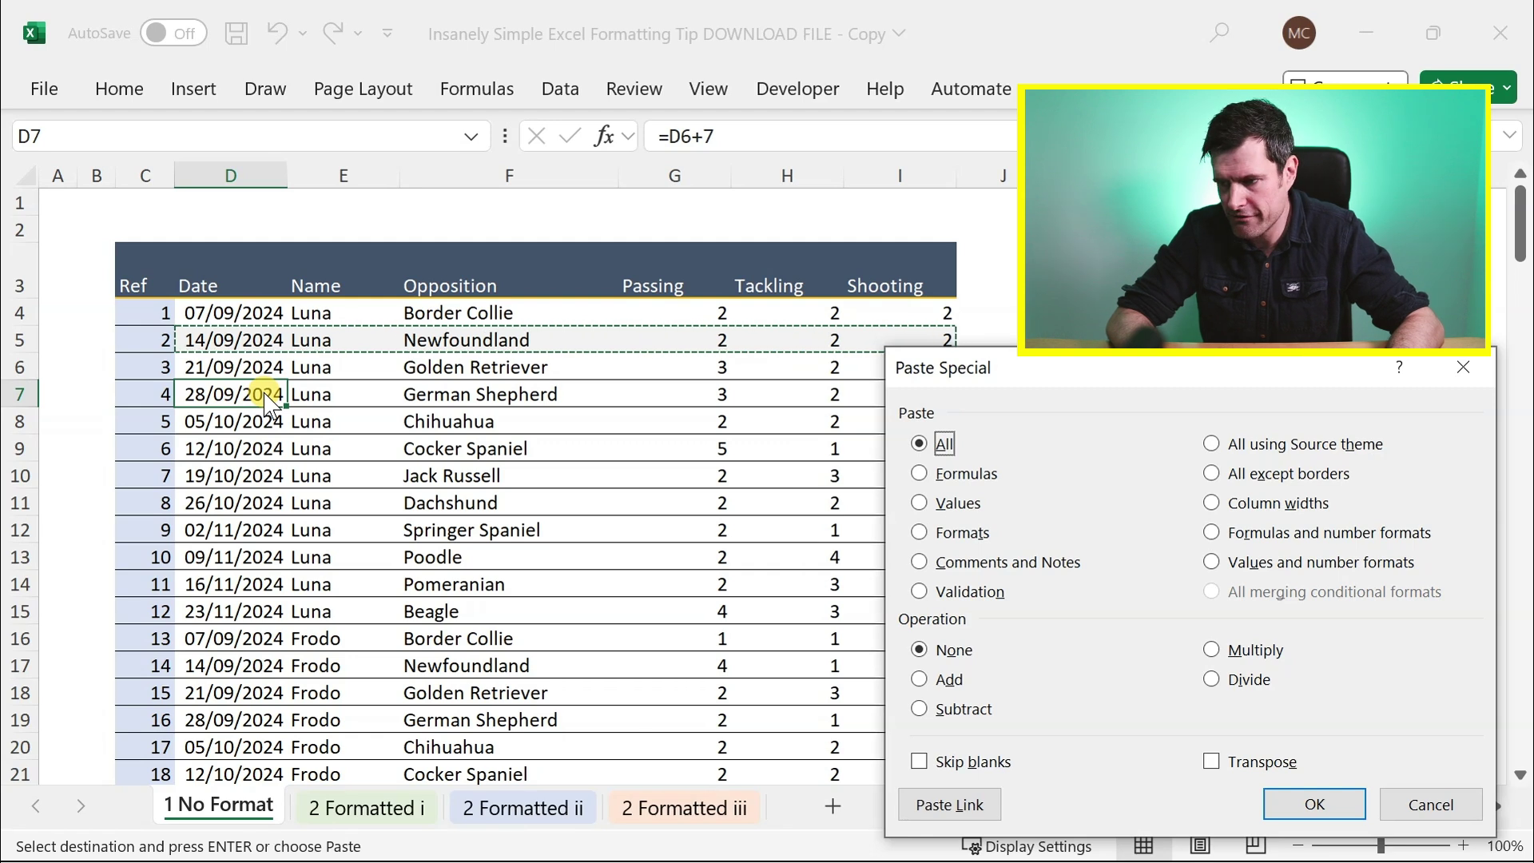
key("t")
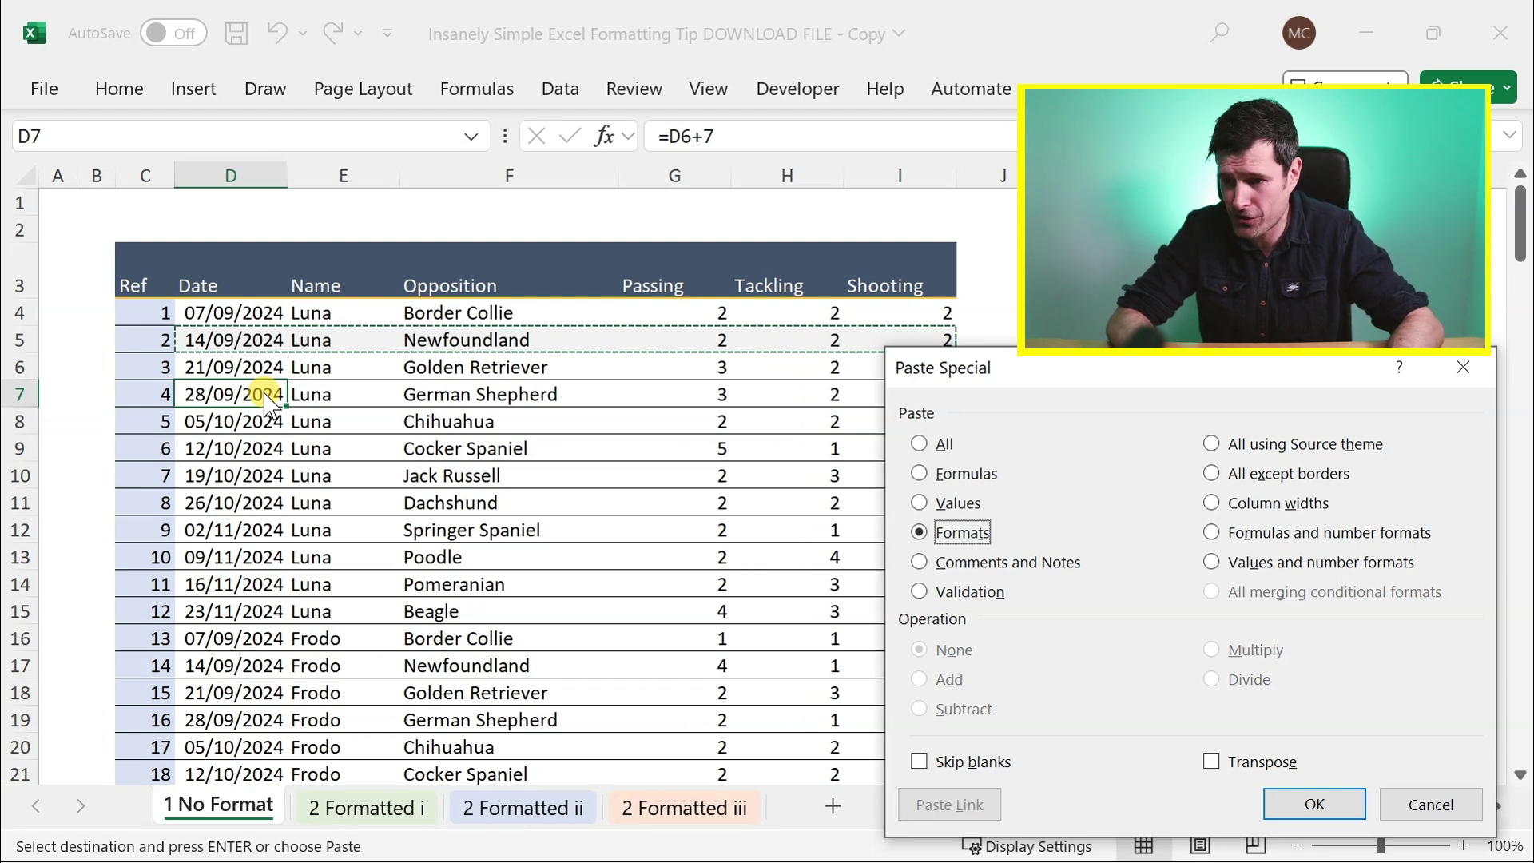
key("Return")
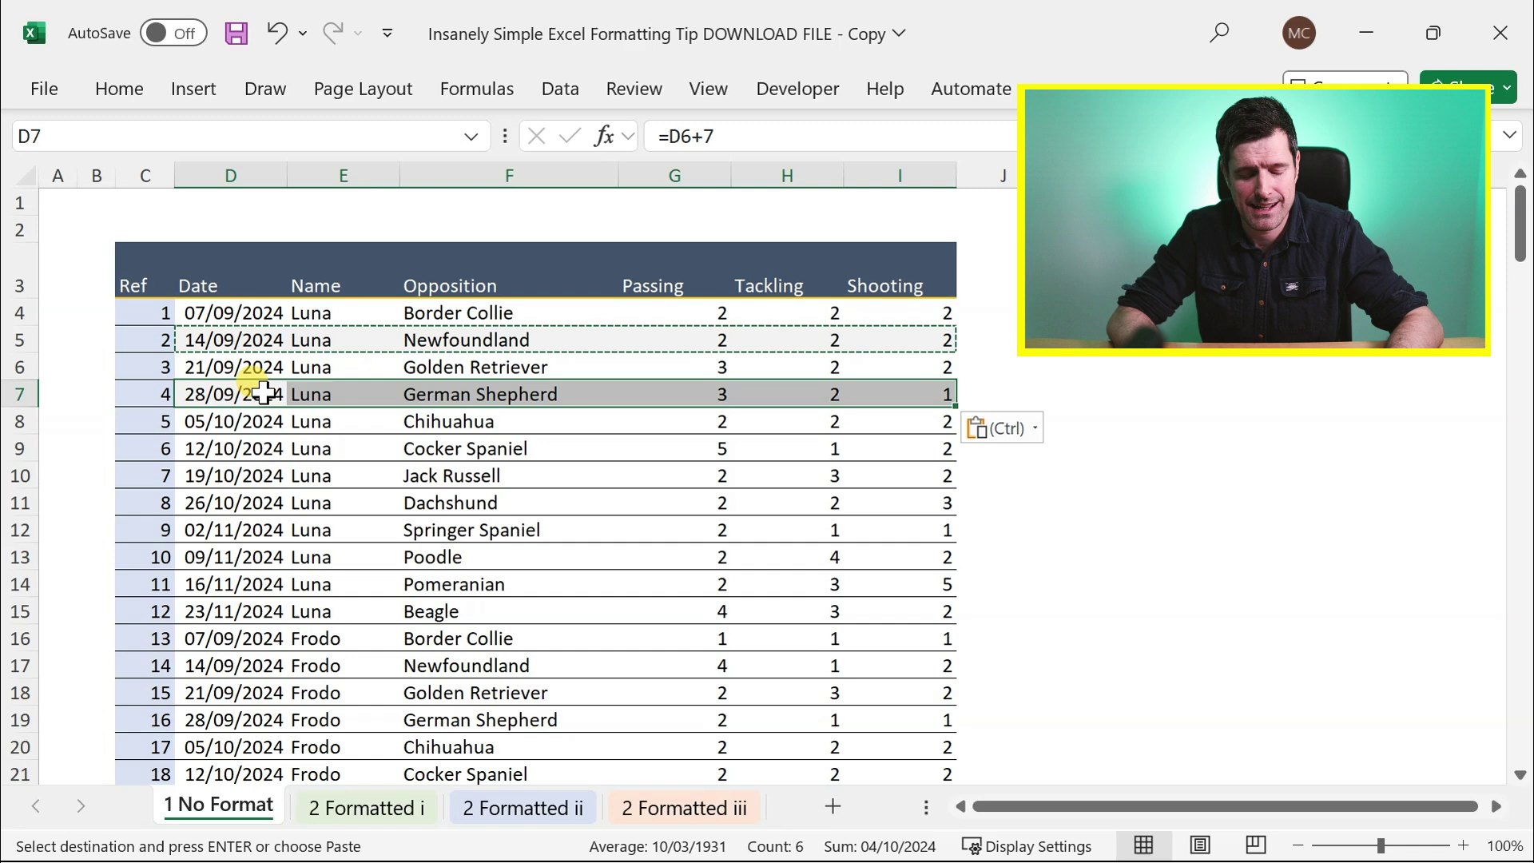
Repeat the grey format paste on every second row down to row 39, then return to the top
key("Down")
key("Down")
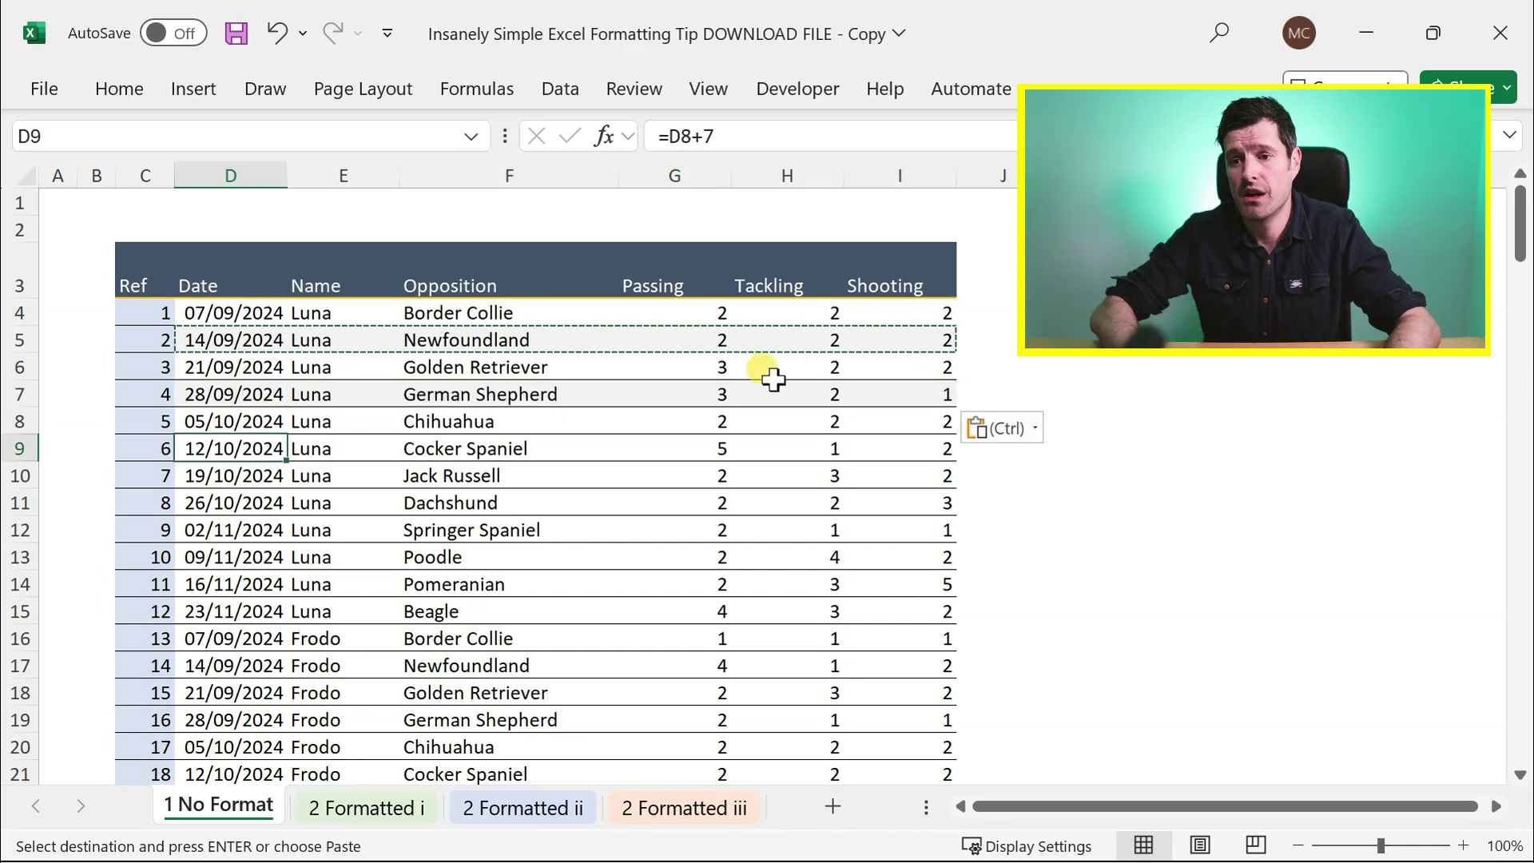
key("Down")
key("Down")
key("Down")
key("Down")
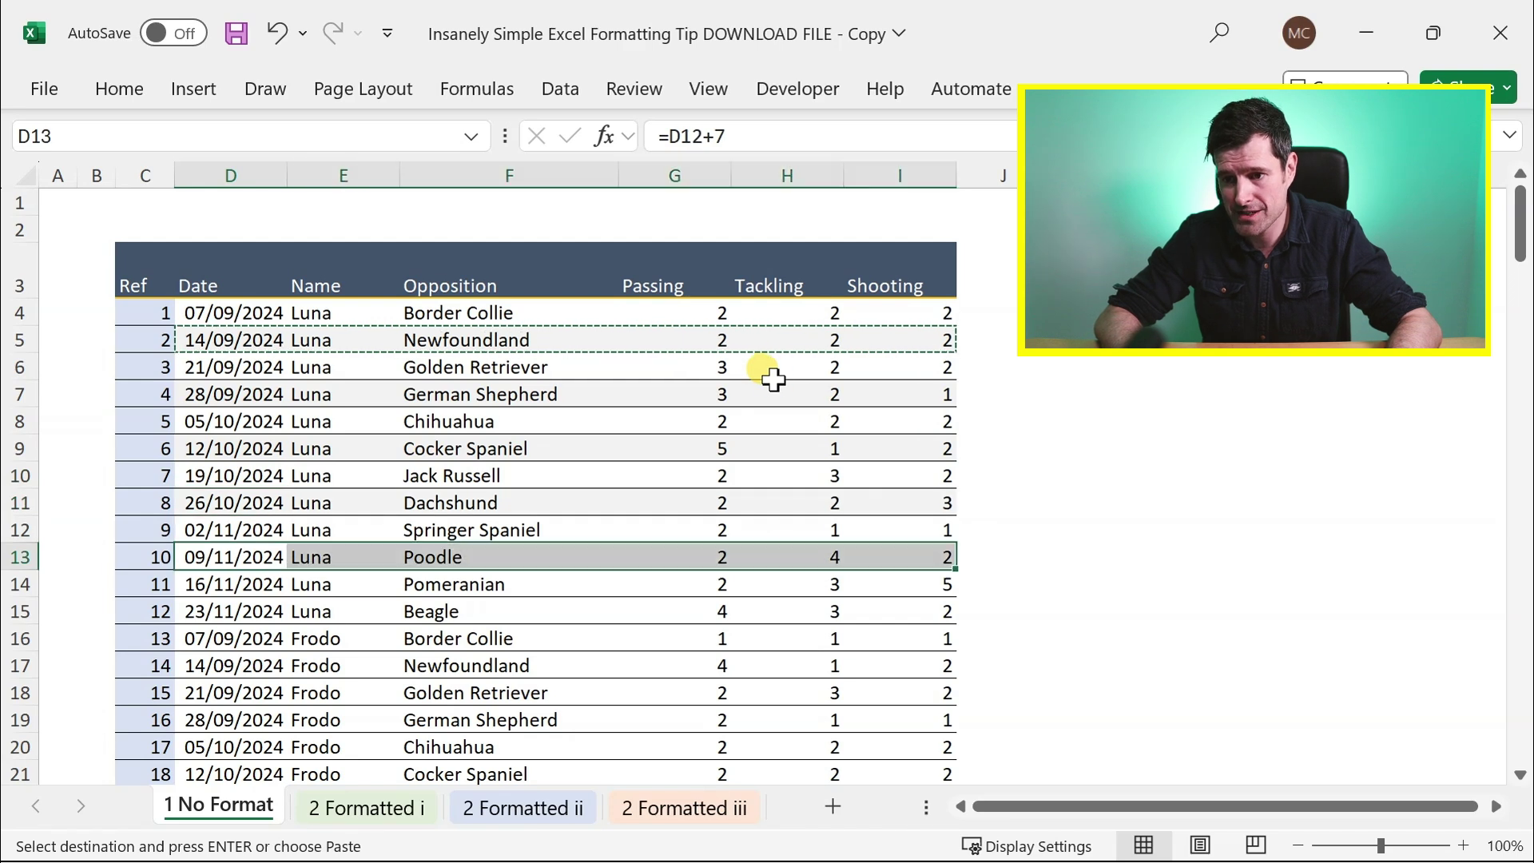
key("Down")
key("Down")
key("Down")
key("Down")
key("Down")
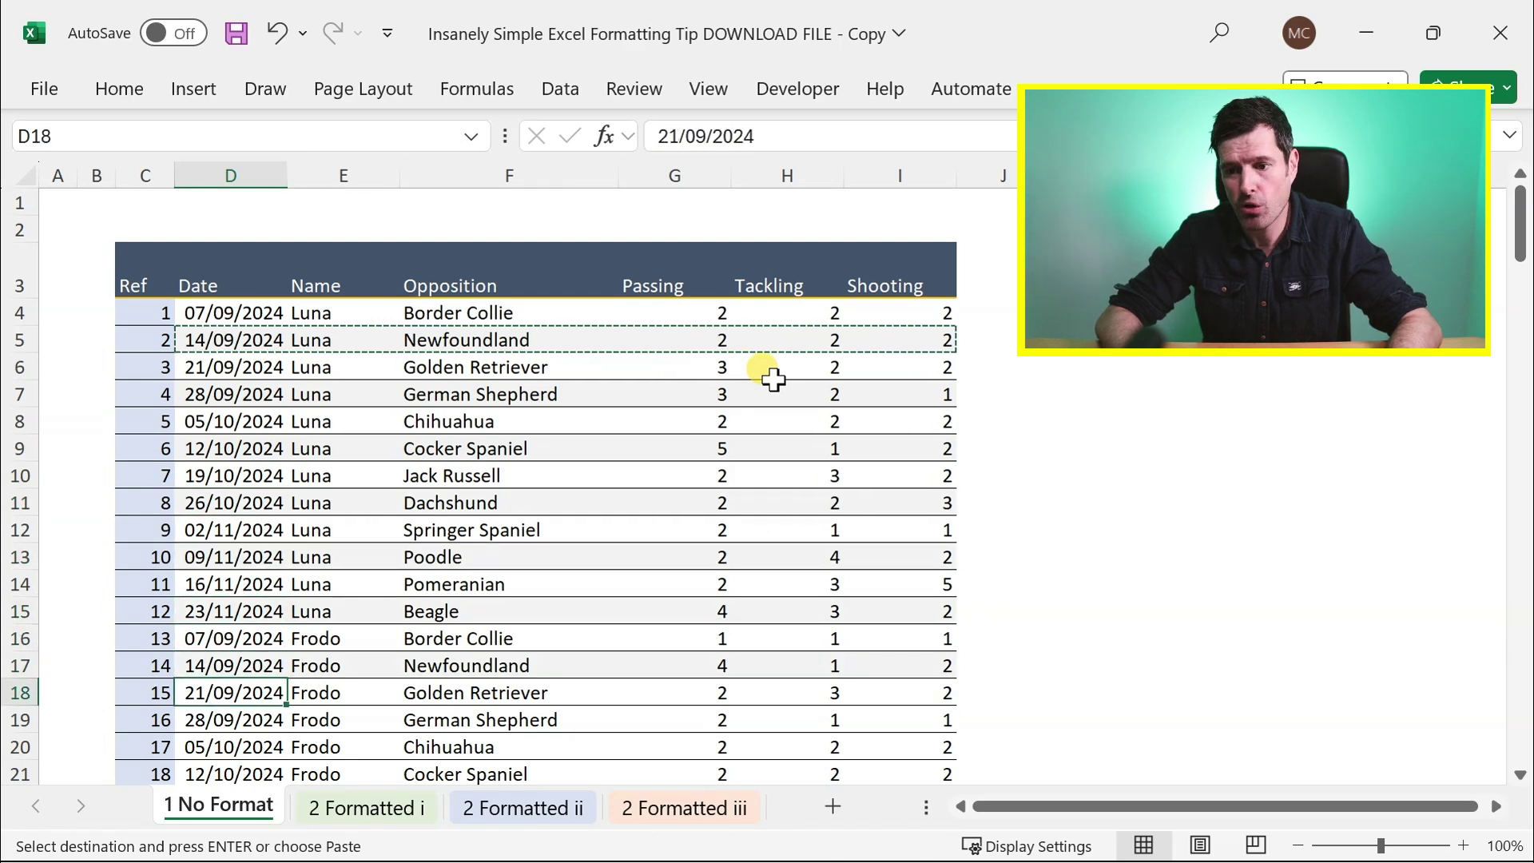
key("Down")
key("Down")
key("Down")
key("Down")
key("Down")
key("Down")
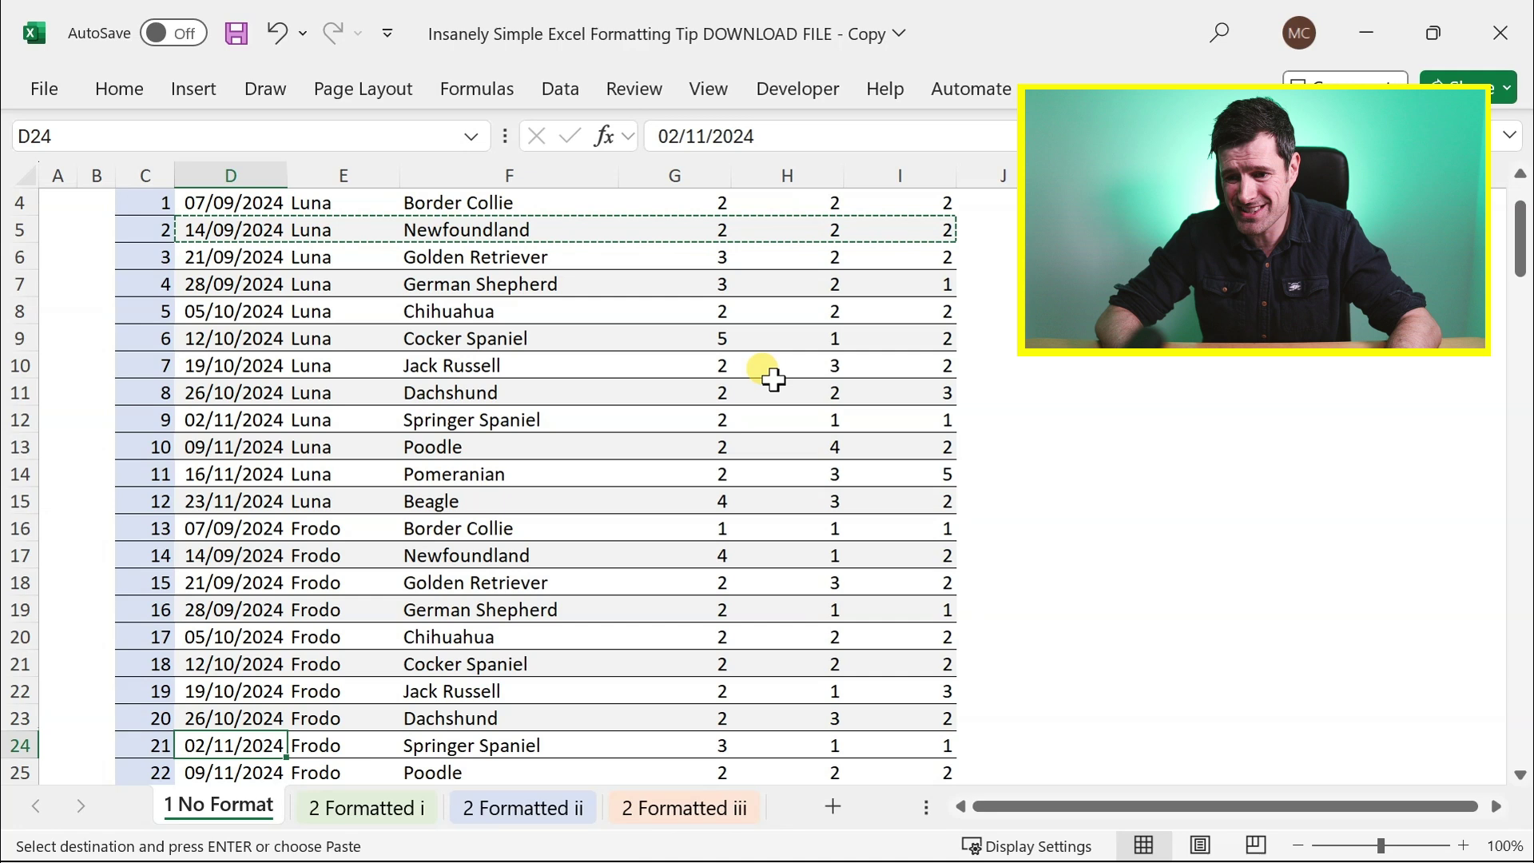
key("Down")
key("Down")
key("Down")
key("Down")
key("Down")
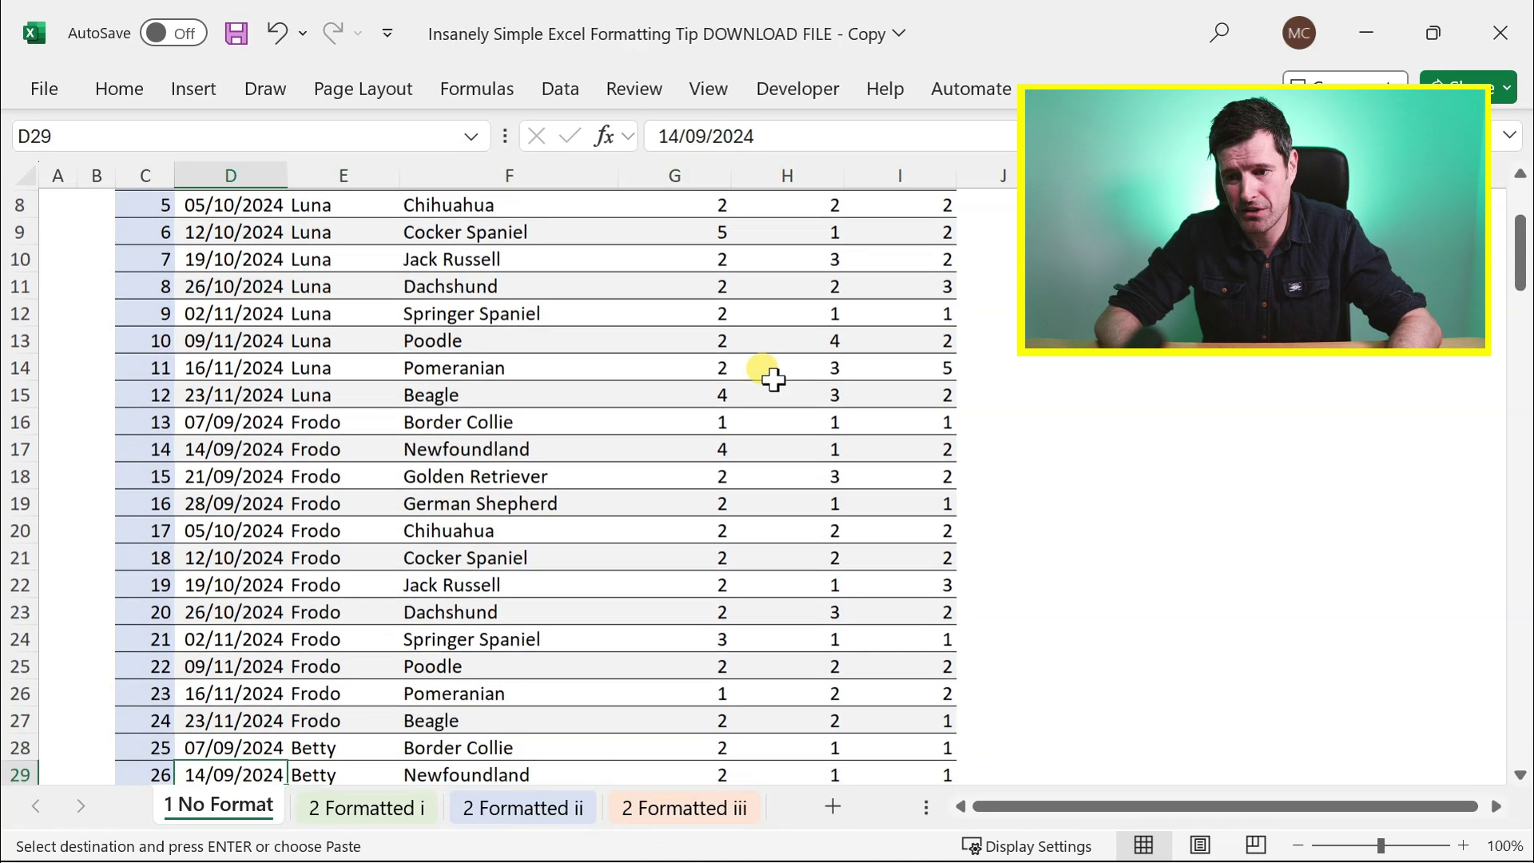
key("Down")
key("Down")
key("Down")
key("Down")
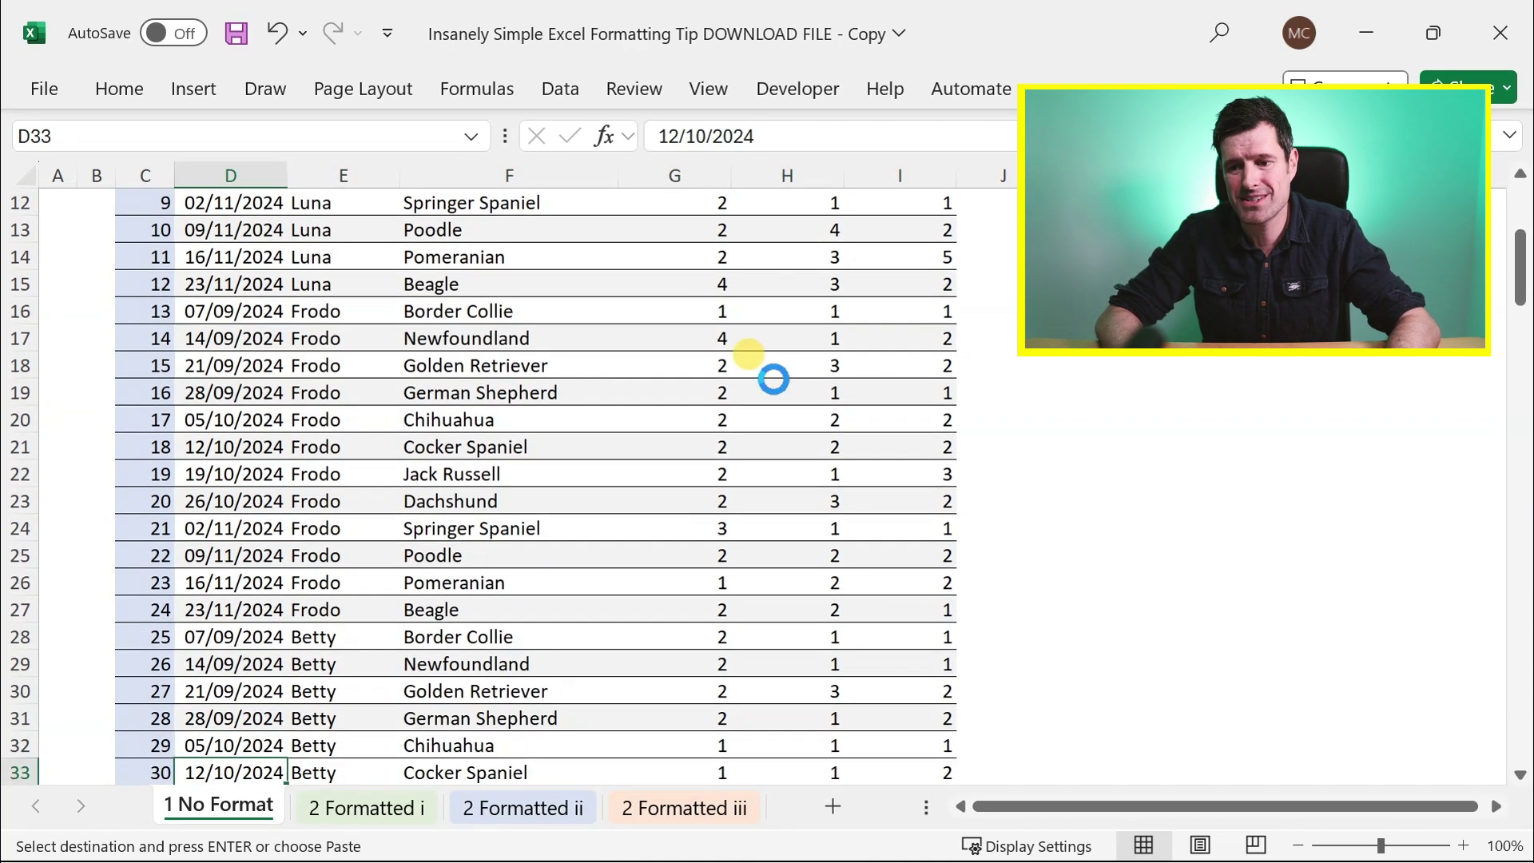
key("Down")
key("Down")
key("Down")
key("Down")
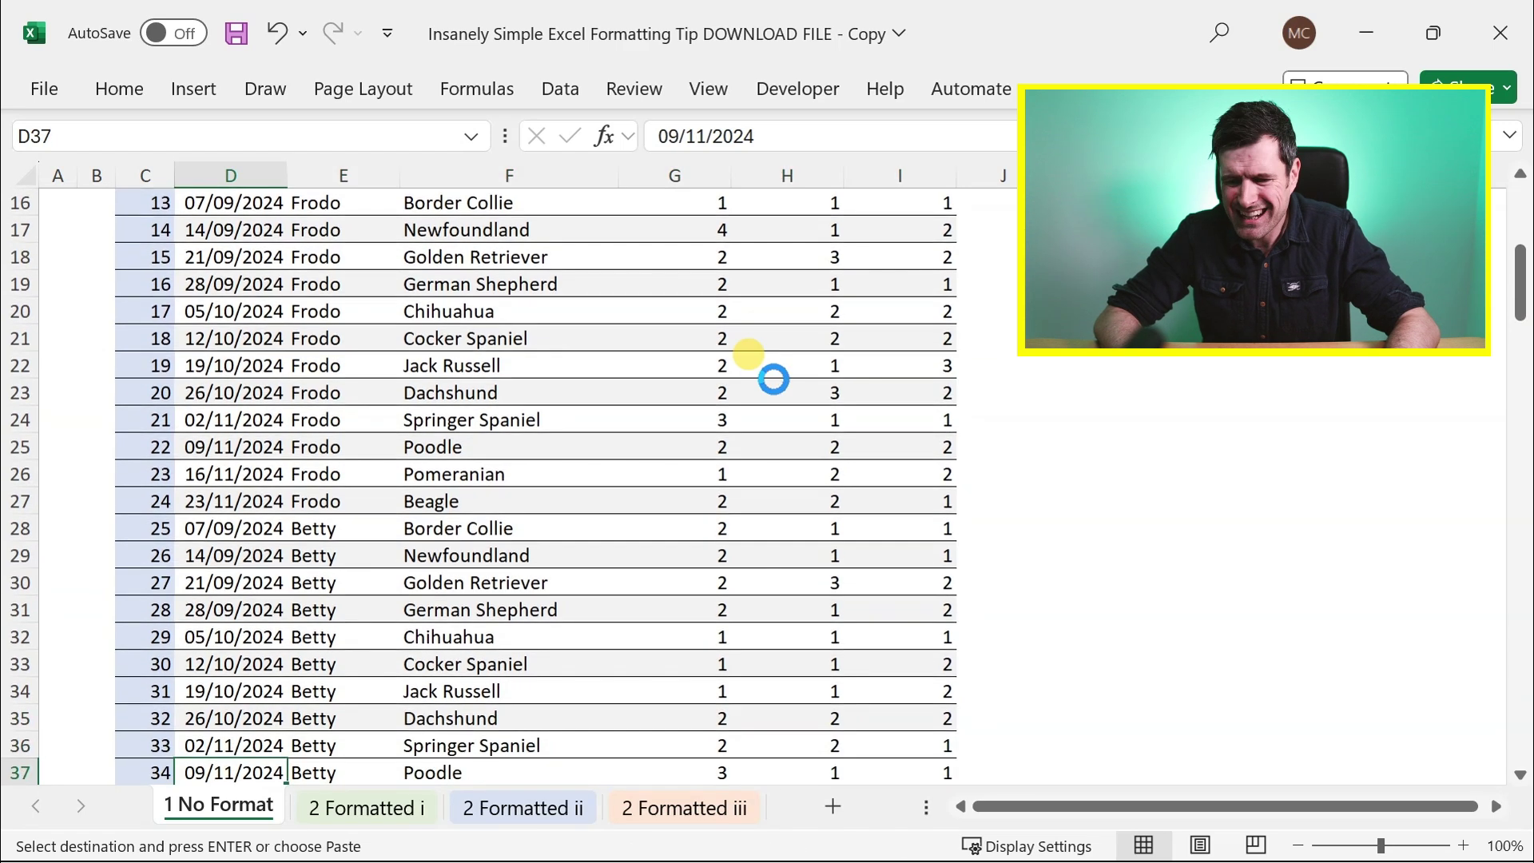
key("Down")
key("Down")
key("Down")
key("Down")
key("Up")
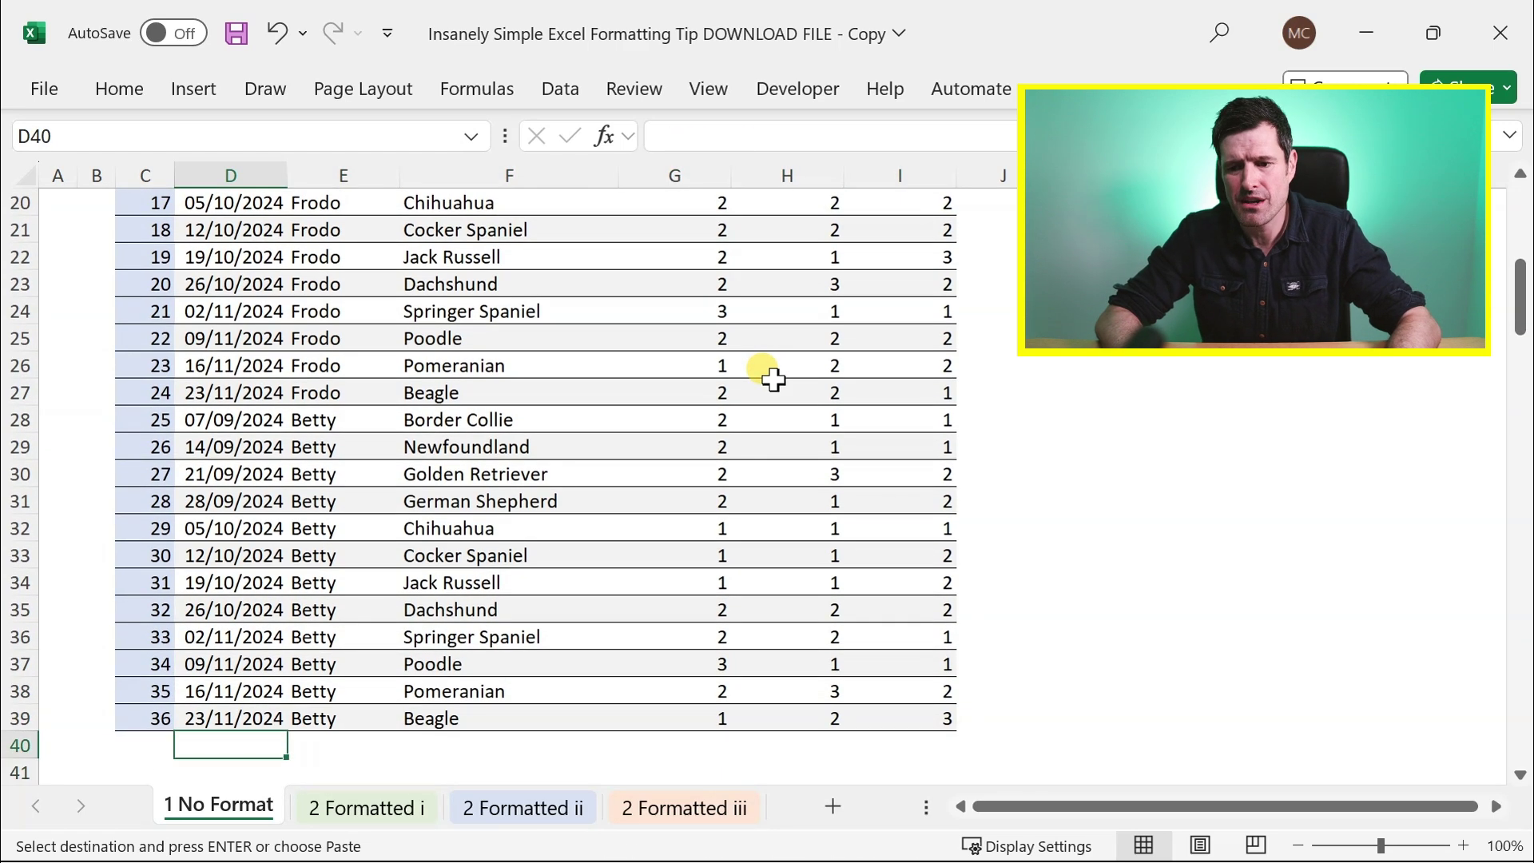
key("Up")
key("ctrl+Up")
key("ctrl+Up")
key("Down")
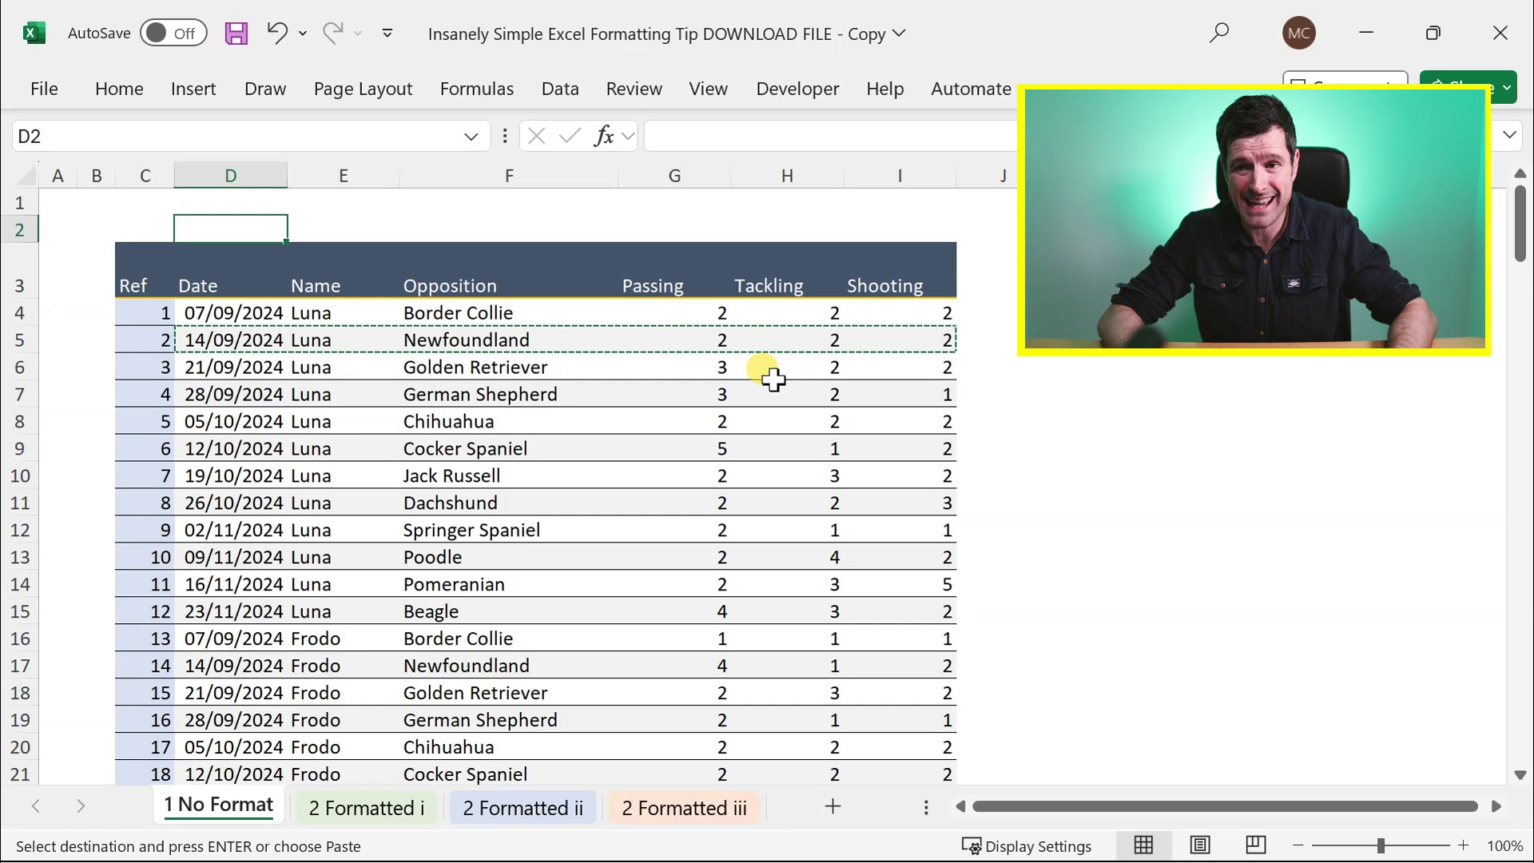
key("Down")
key("Down")
Clear the copy marquee and browse the 2 Formatted i, ii and iii sheets, ending on iii
key("Up")
key("Escape")
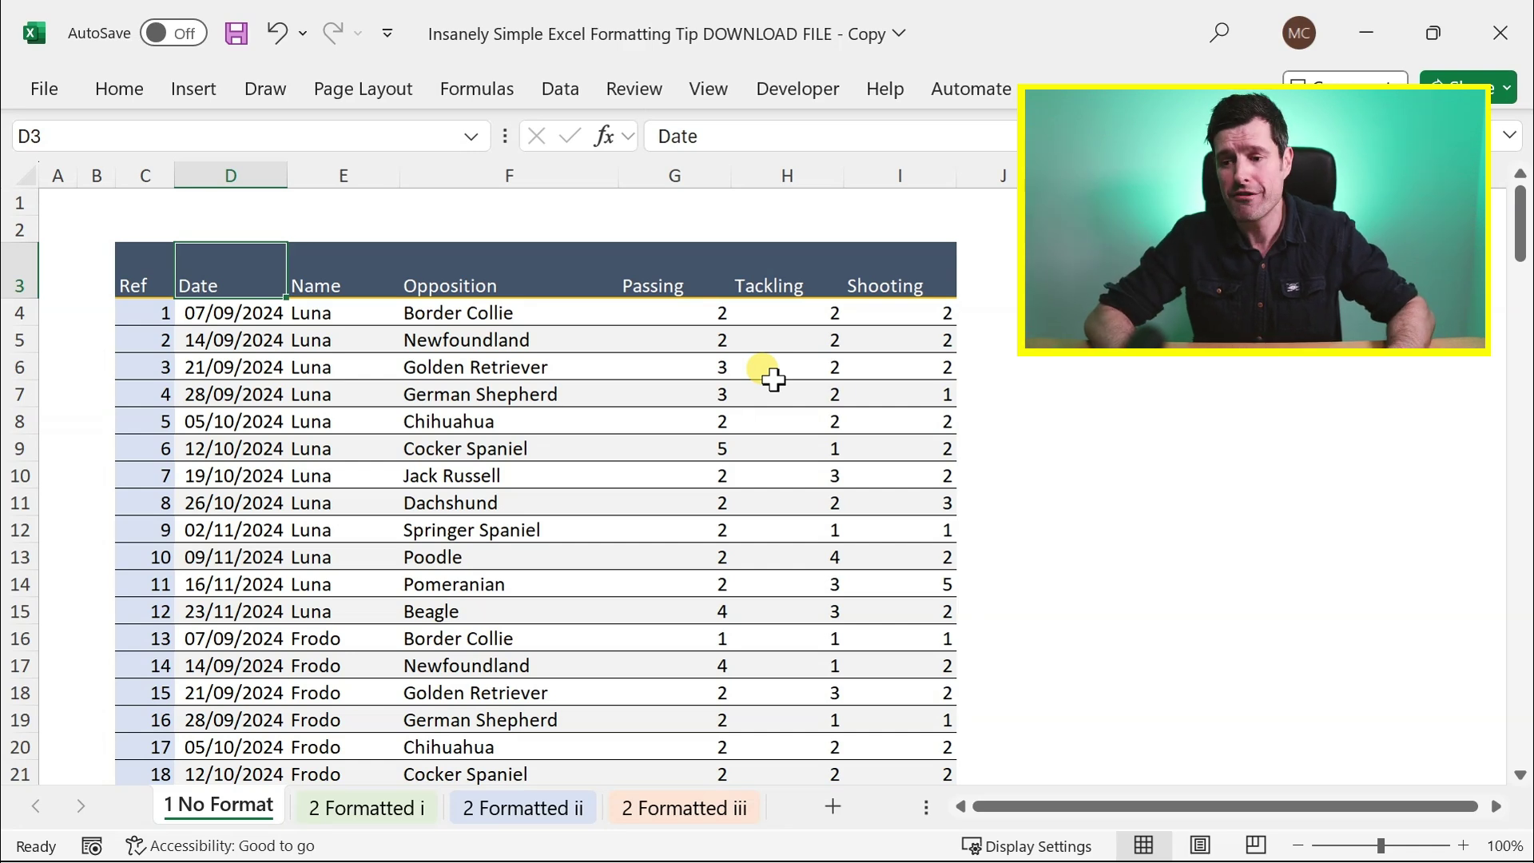
key("ctrl+Page_Down")
key("ctrl+Page_Down")
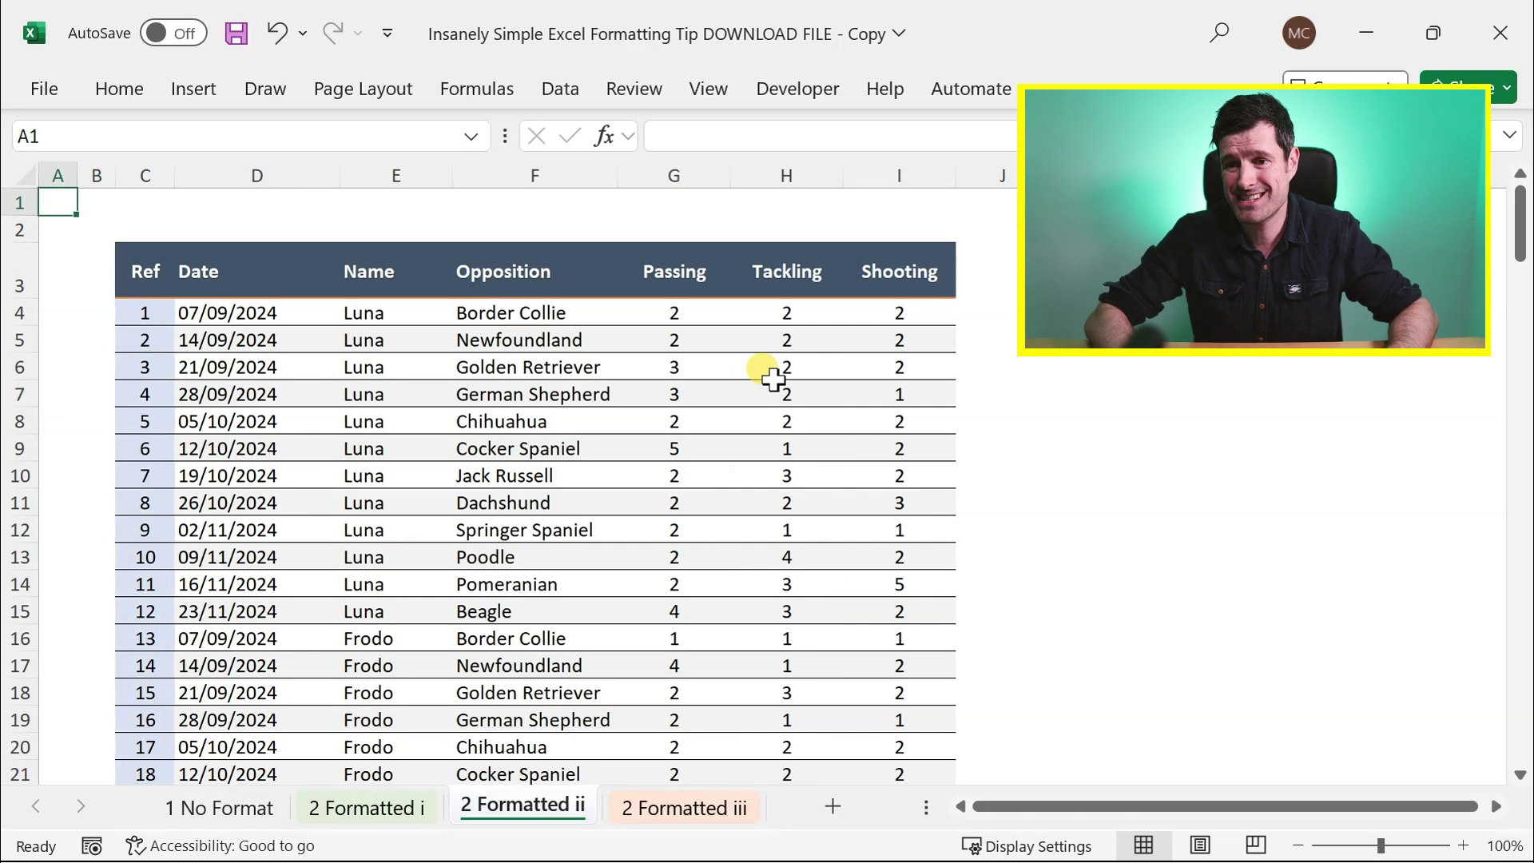
key("ctrl+Page_Down")
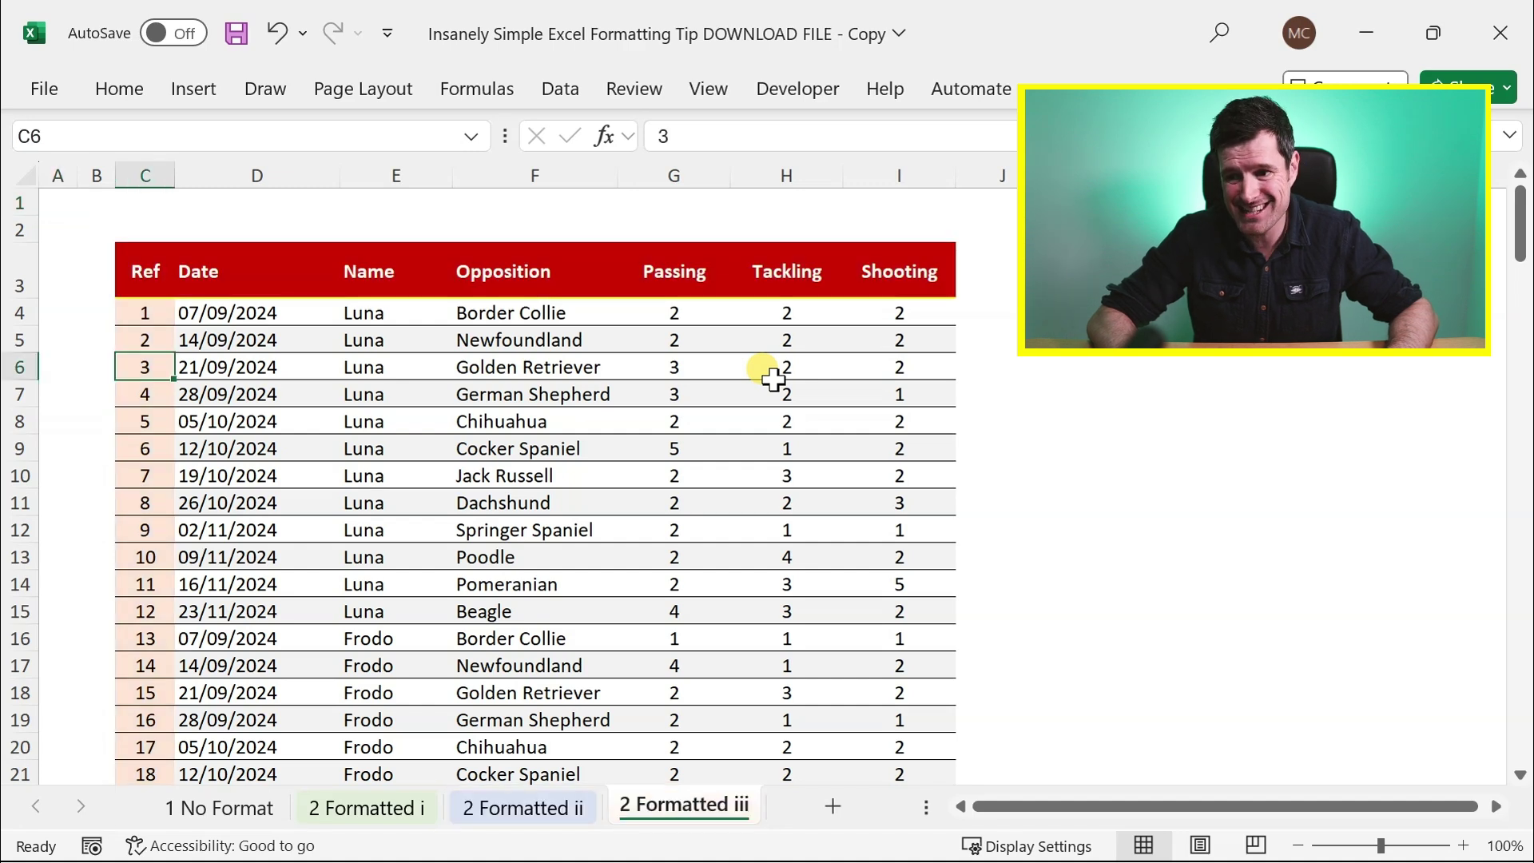
key("ctrl+Page_Up")
key("ctrl+Page_Up")
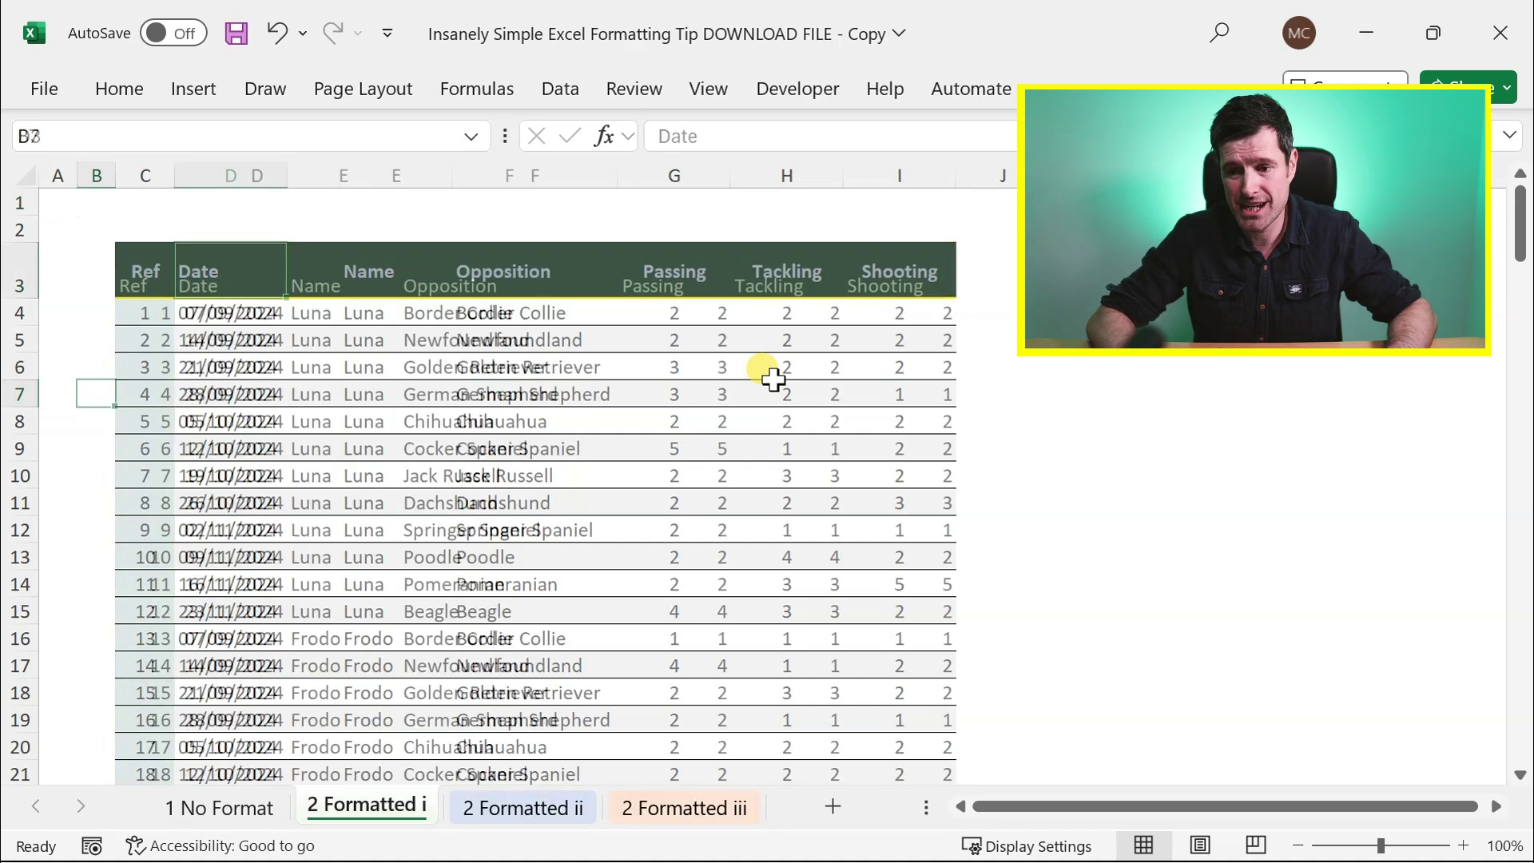
key("ctrl+Page_Up")
key("ctrl+Page_Down")
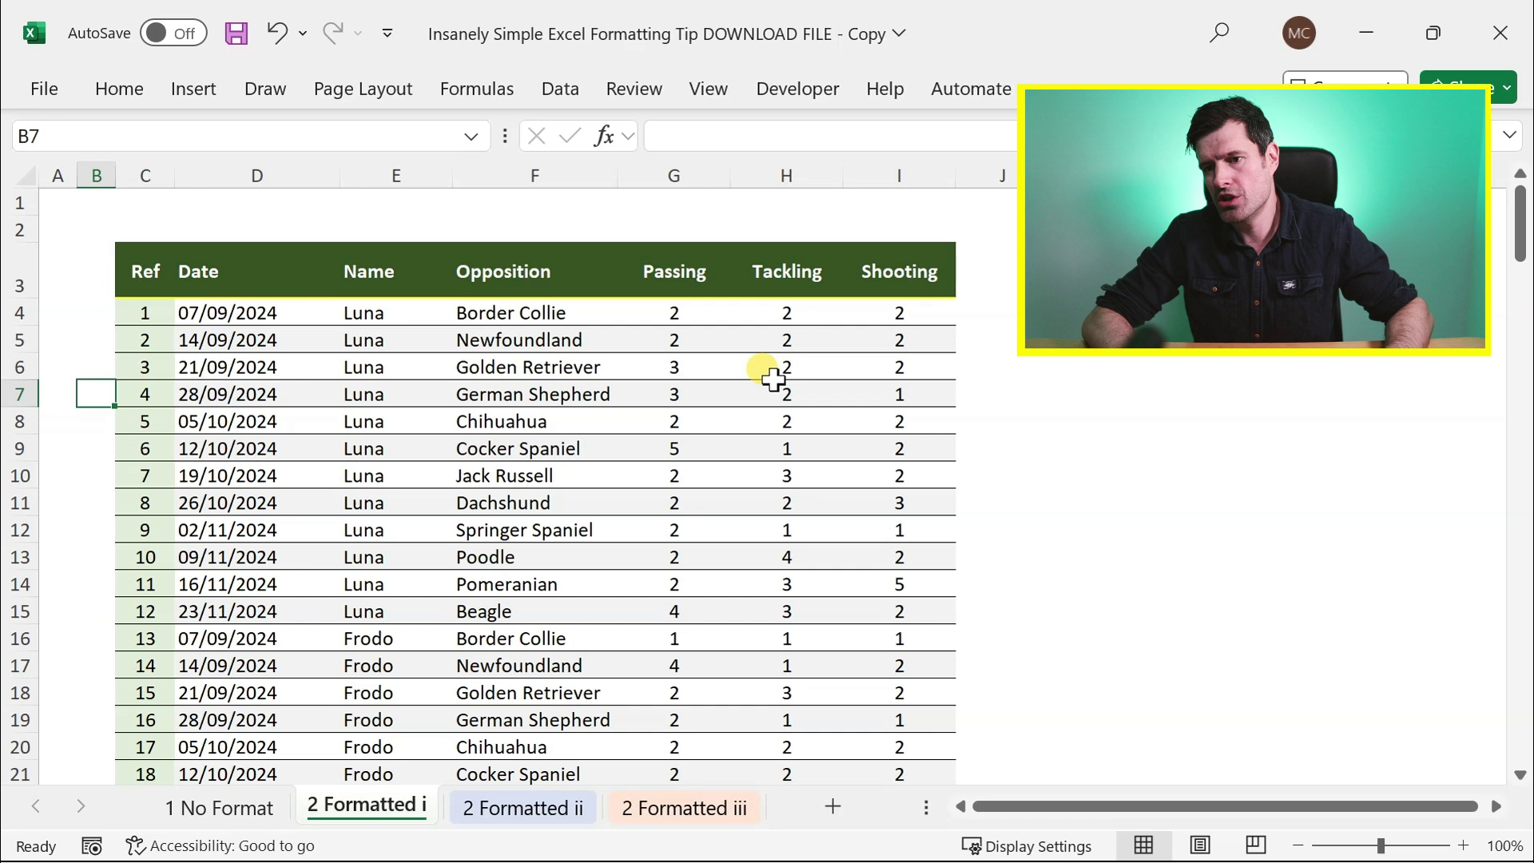
key("ctrl+Page_Down")
key("ctrl+Page_Down")
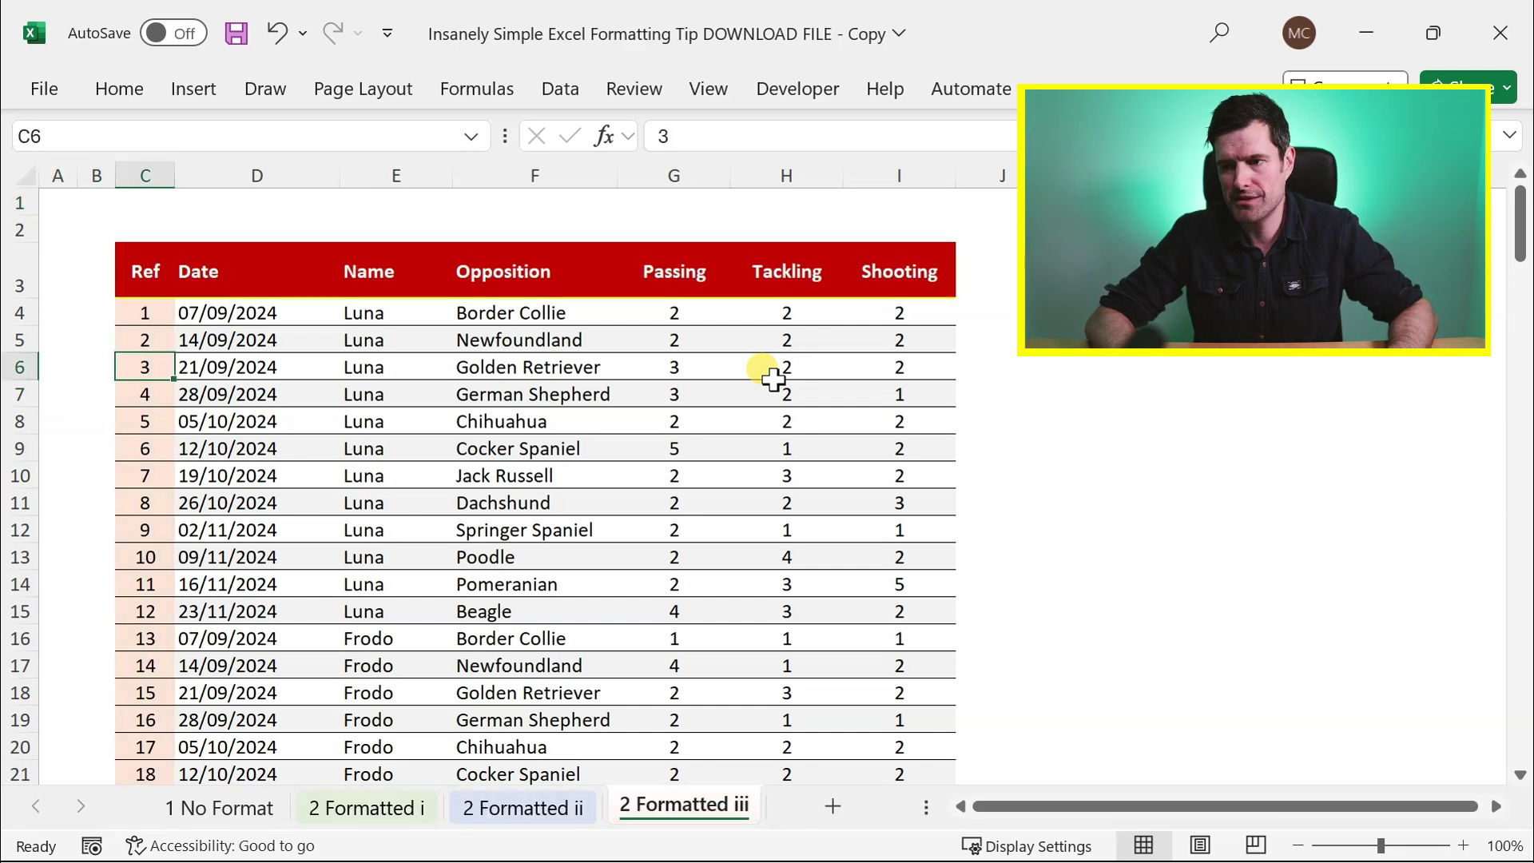